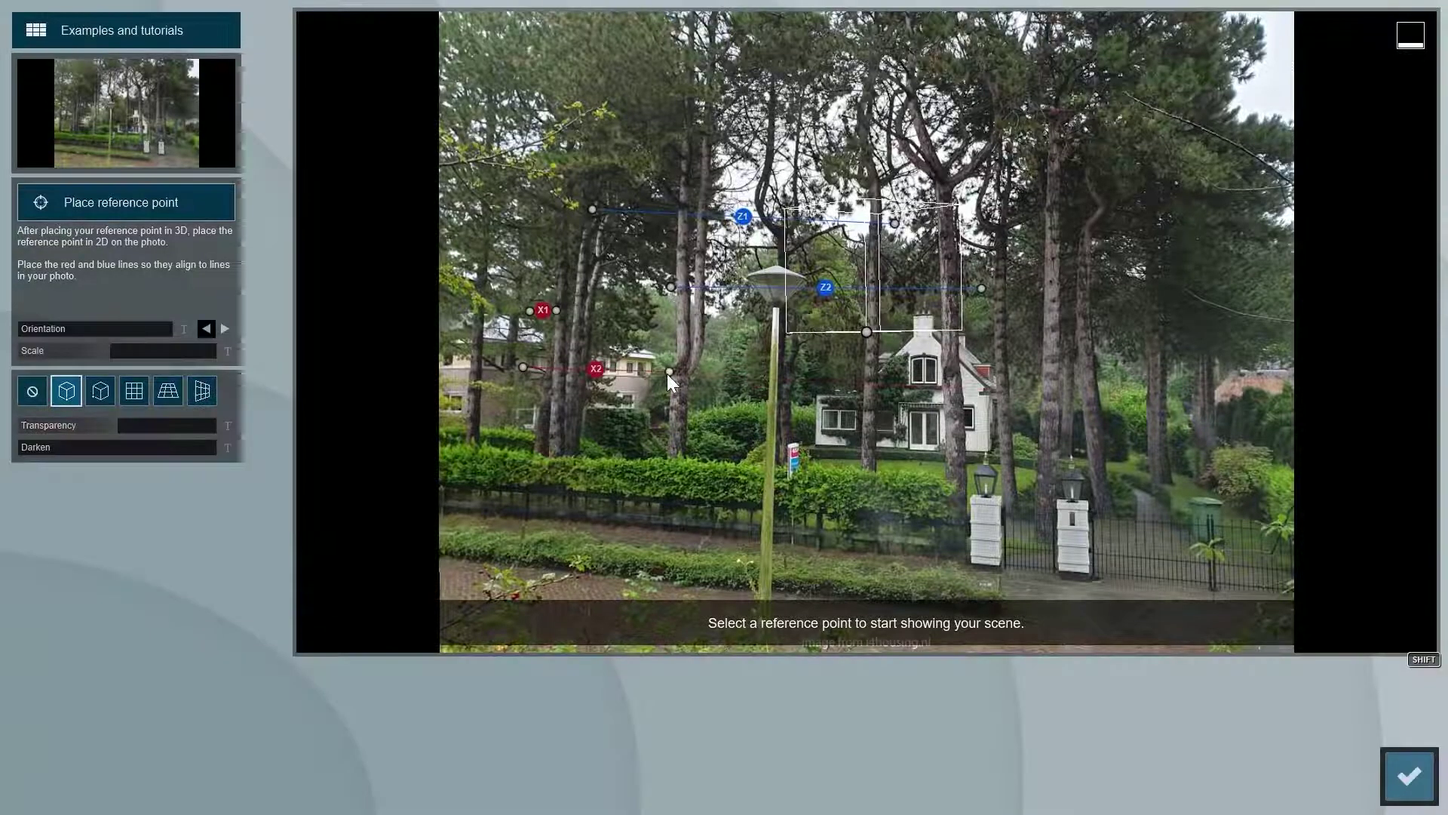
Drag the red X1/X2 line ends and the blue Z2 line end onto matching edges in the street photo.
left_click_drag(988, 453, 989, 450)
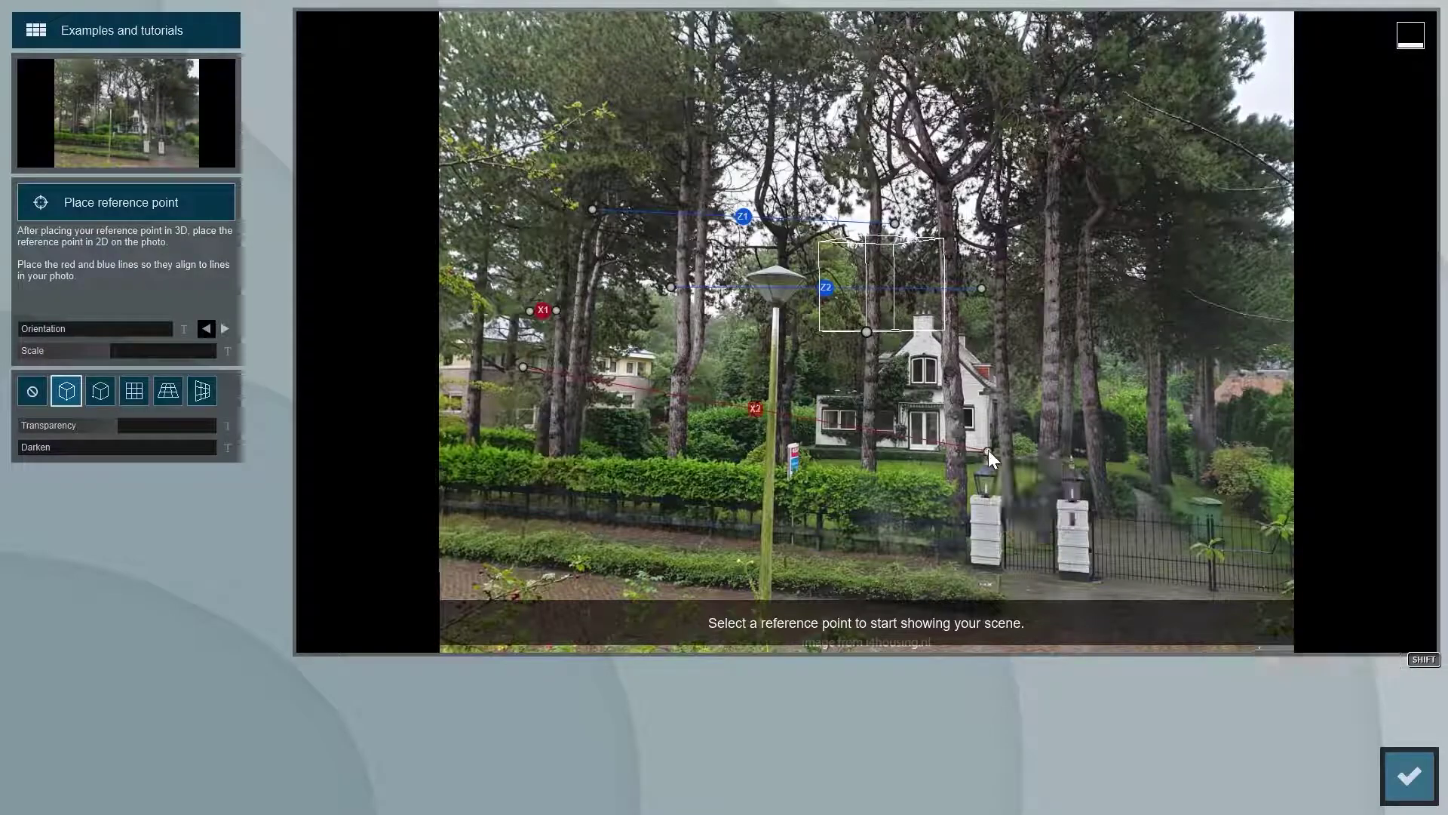
left_click_drag(523, 367, 449, 427)
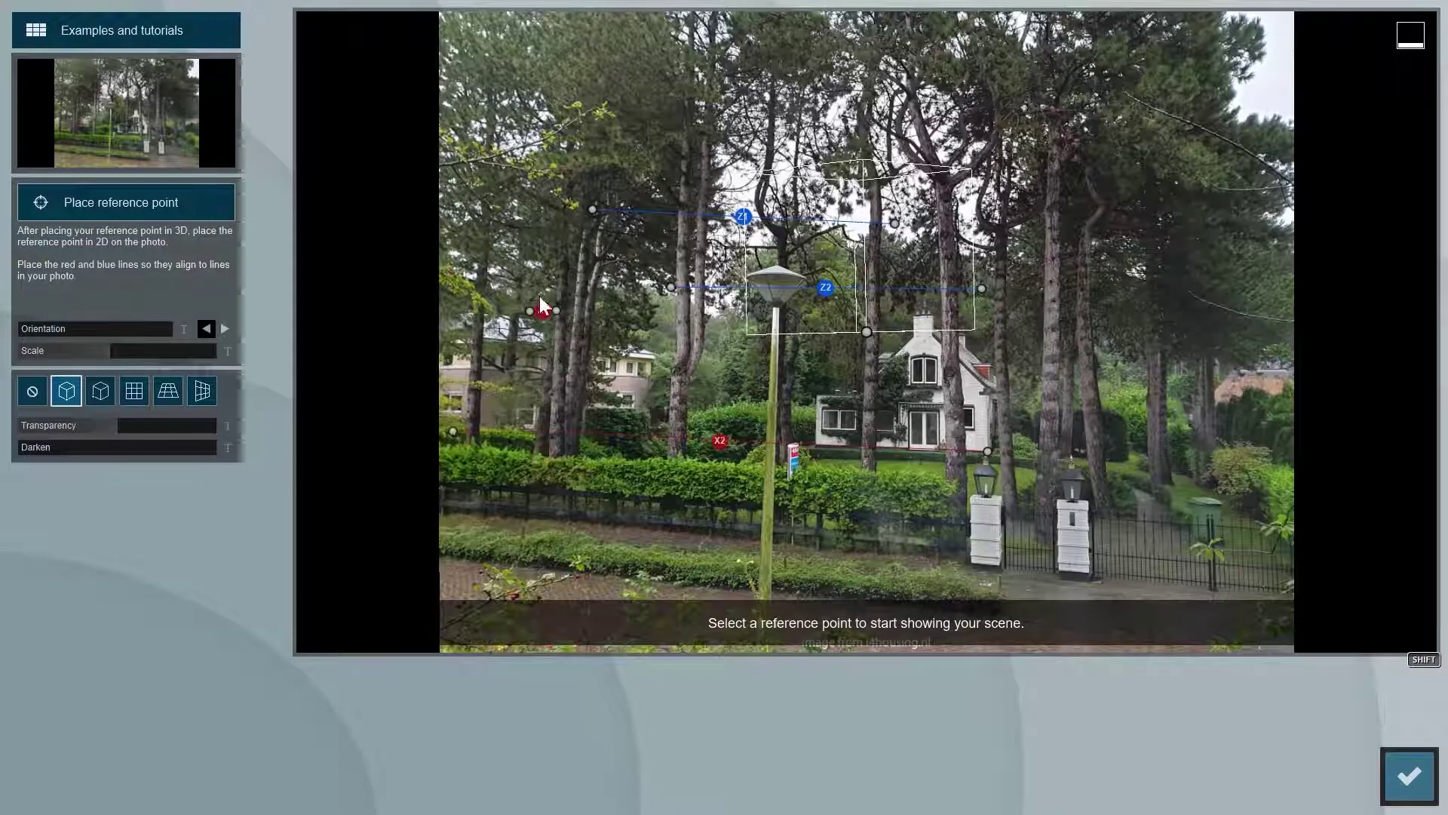
left_click_drag(556, 310, 933, 314)
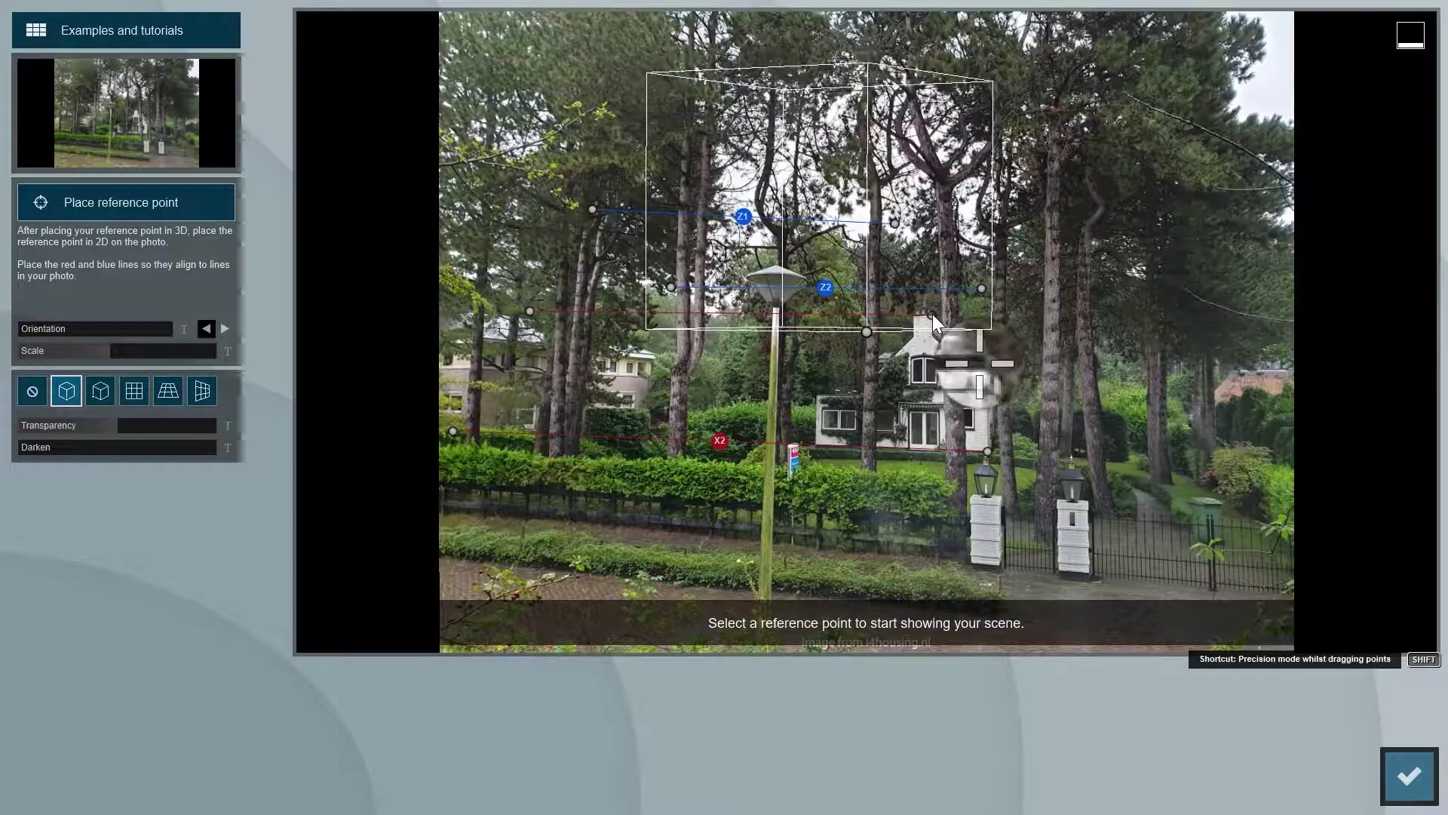
mouse_move(530, 311)
left_mouse_down()
mouse_move(530, 337)
mouse_move(516, 325)
left_mouse_up()
mouse_move(671, 287)
left_mouse_down()
mouse_move(920, 460)
mouse_move(988, 450)
left_mouse_up()
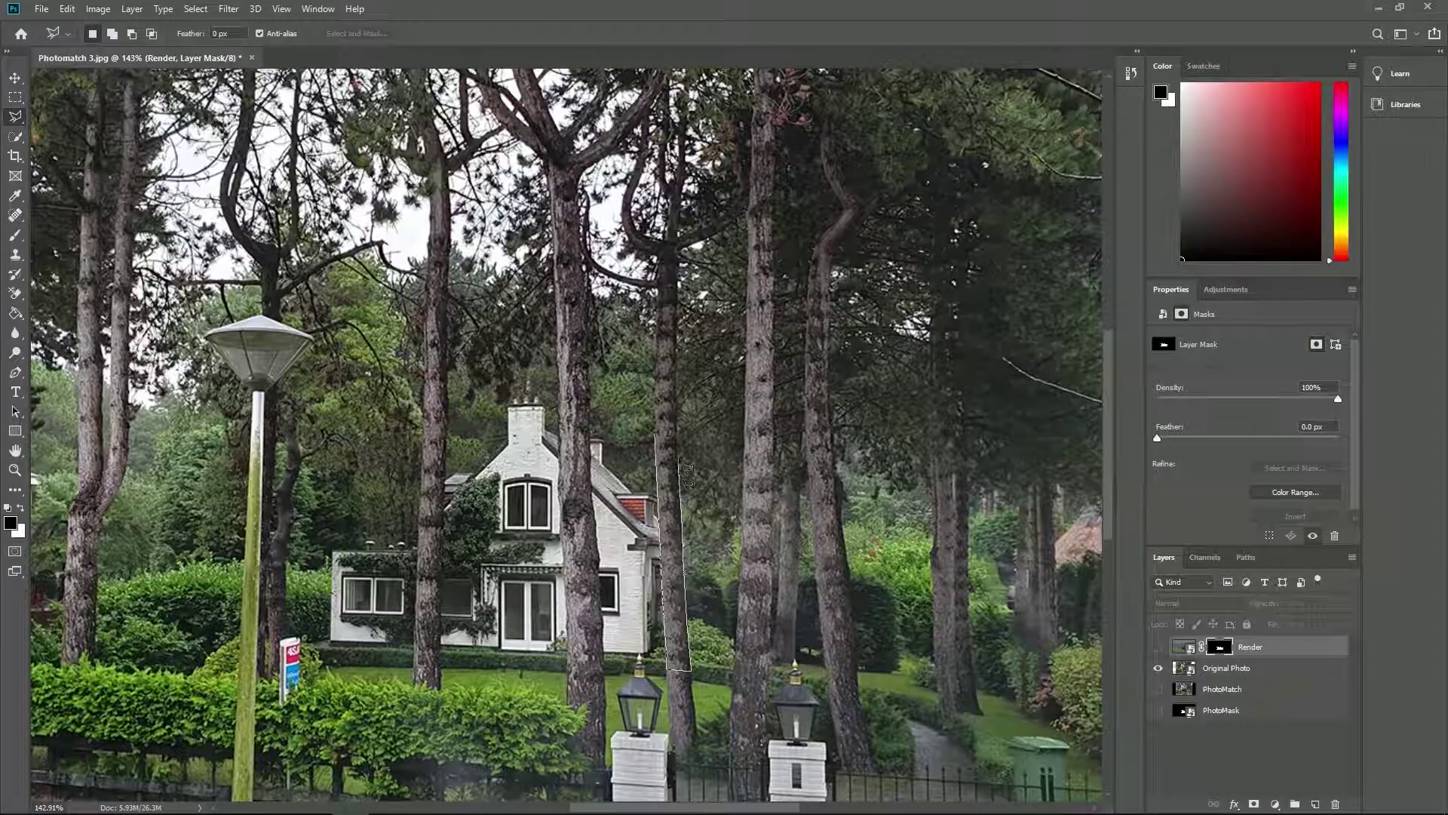
Close the lasso around the tree trunk, switch to Paint Bucket, and show the Render layer.
left_click(664, 446)
key("g")
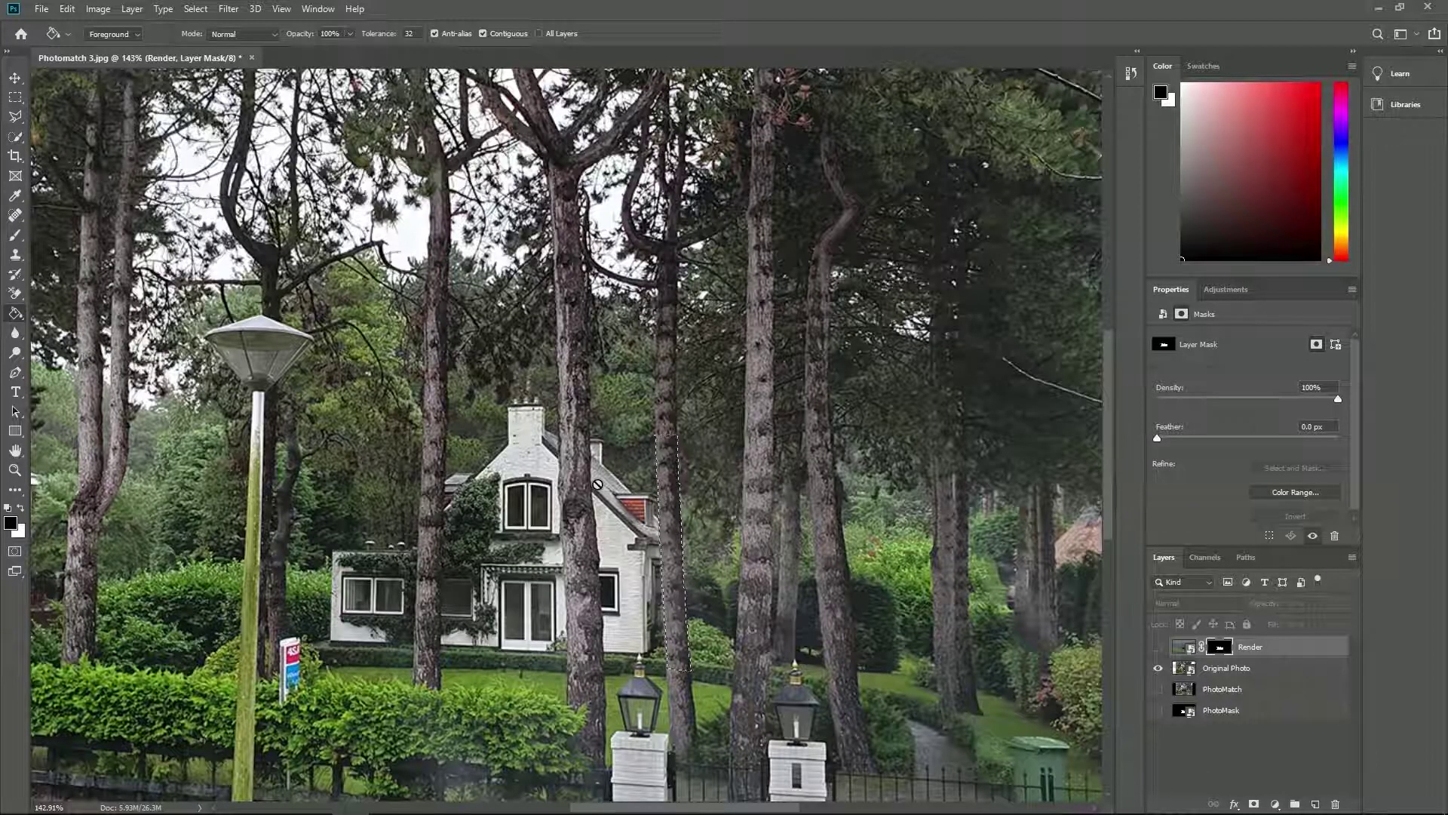
left_click(1158, 647)
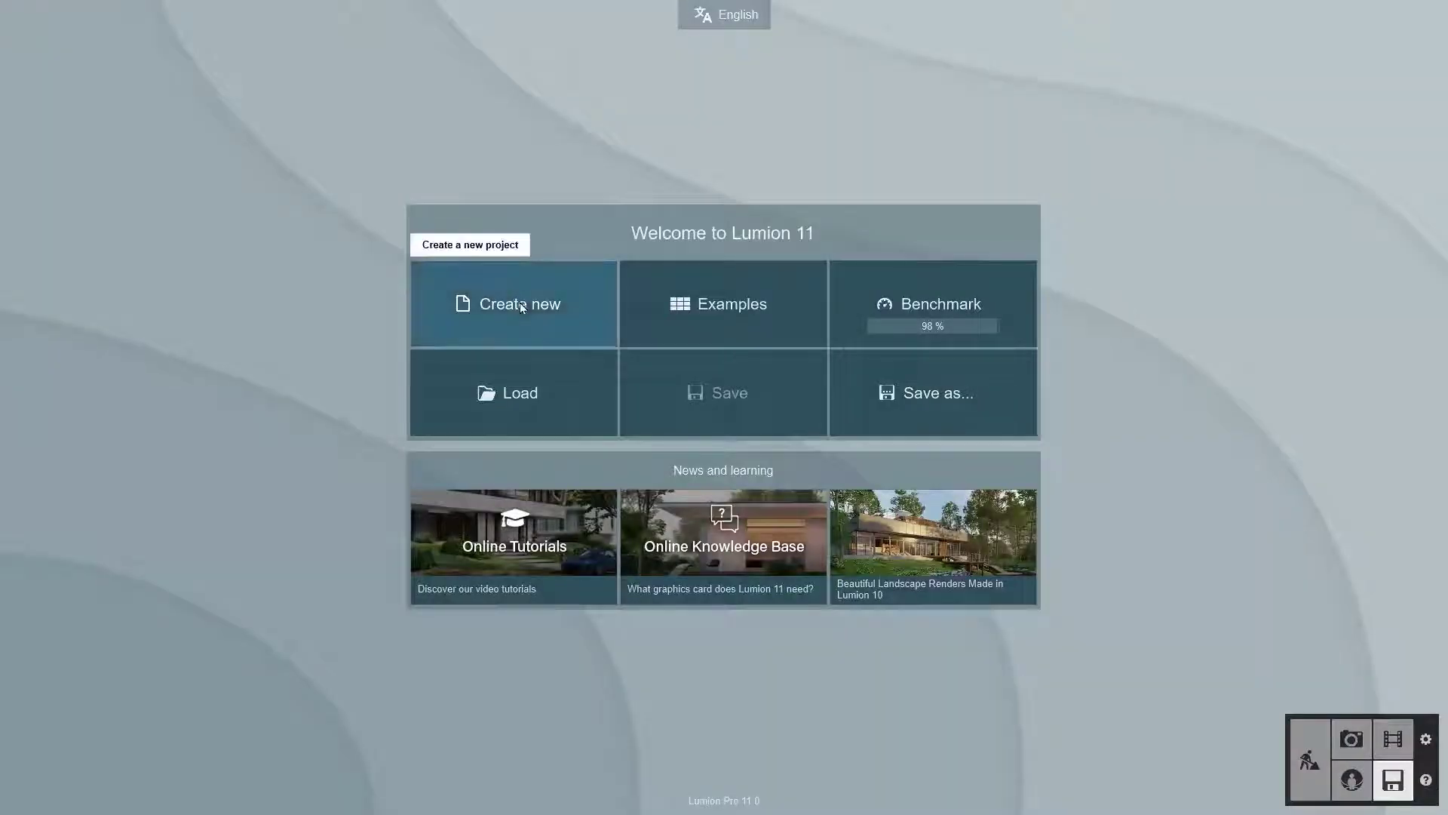
Create a new plain grass project, place the imported villa model, then return to the empty scene.
left_click(519, 302)
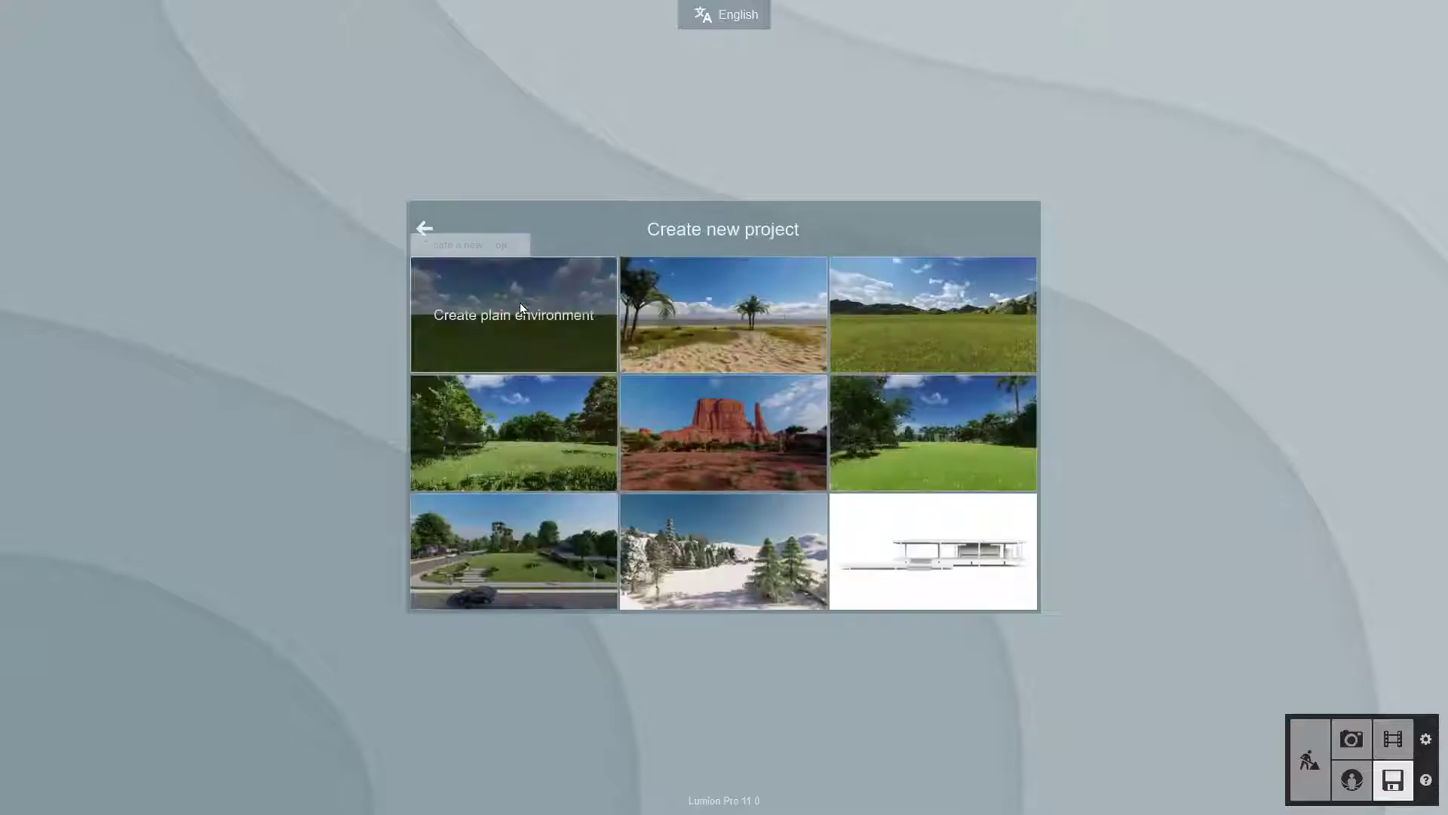
left_click(529, 286)
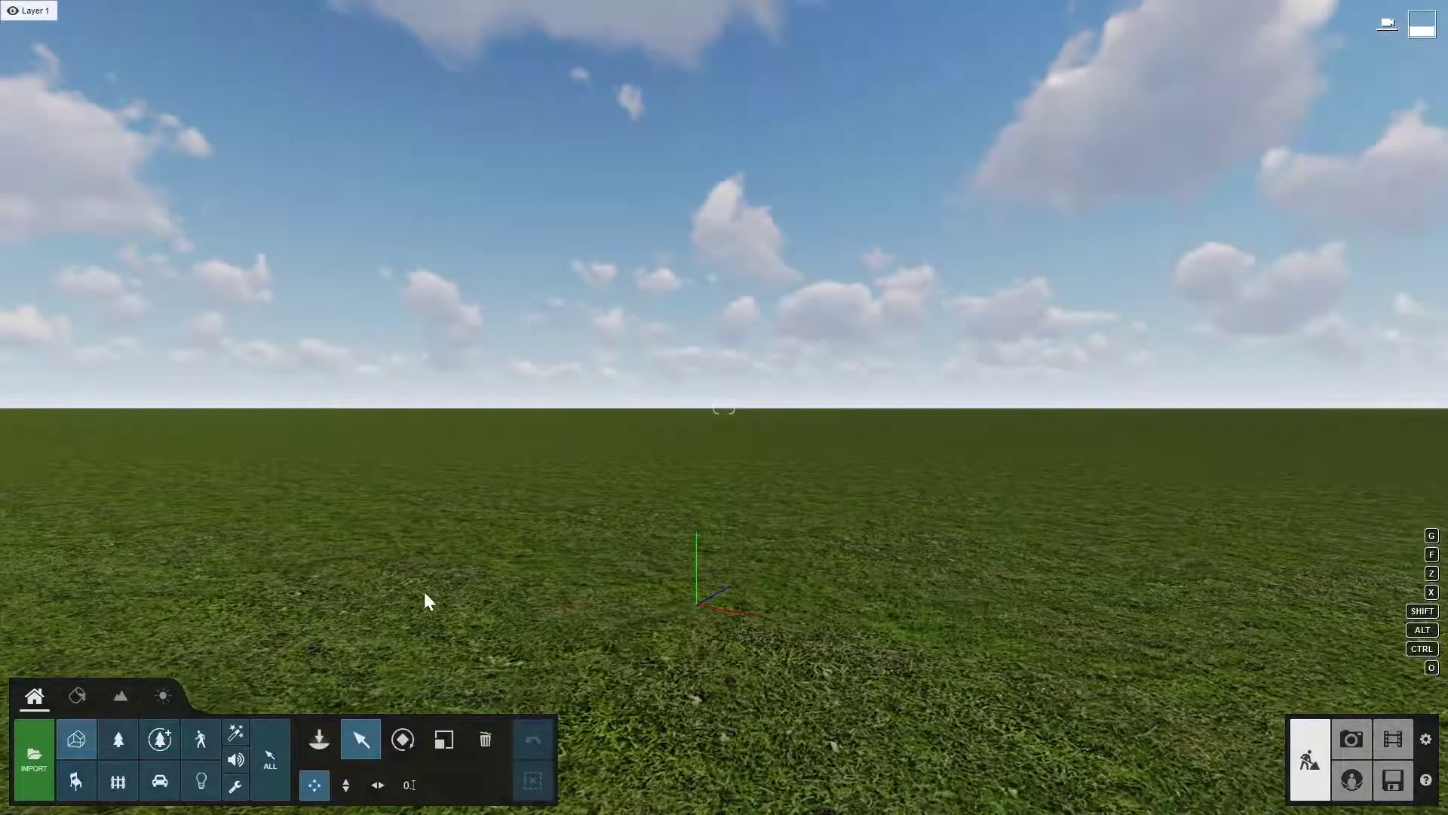
left_click(320, 740)
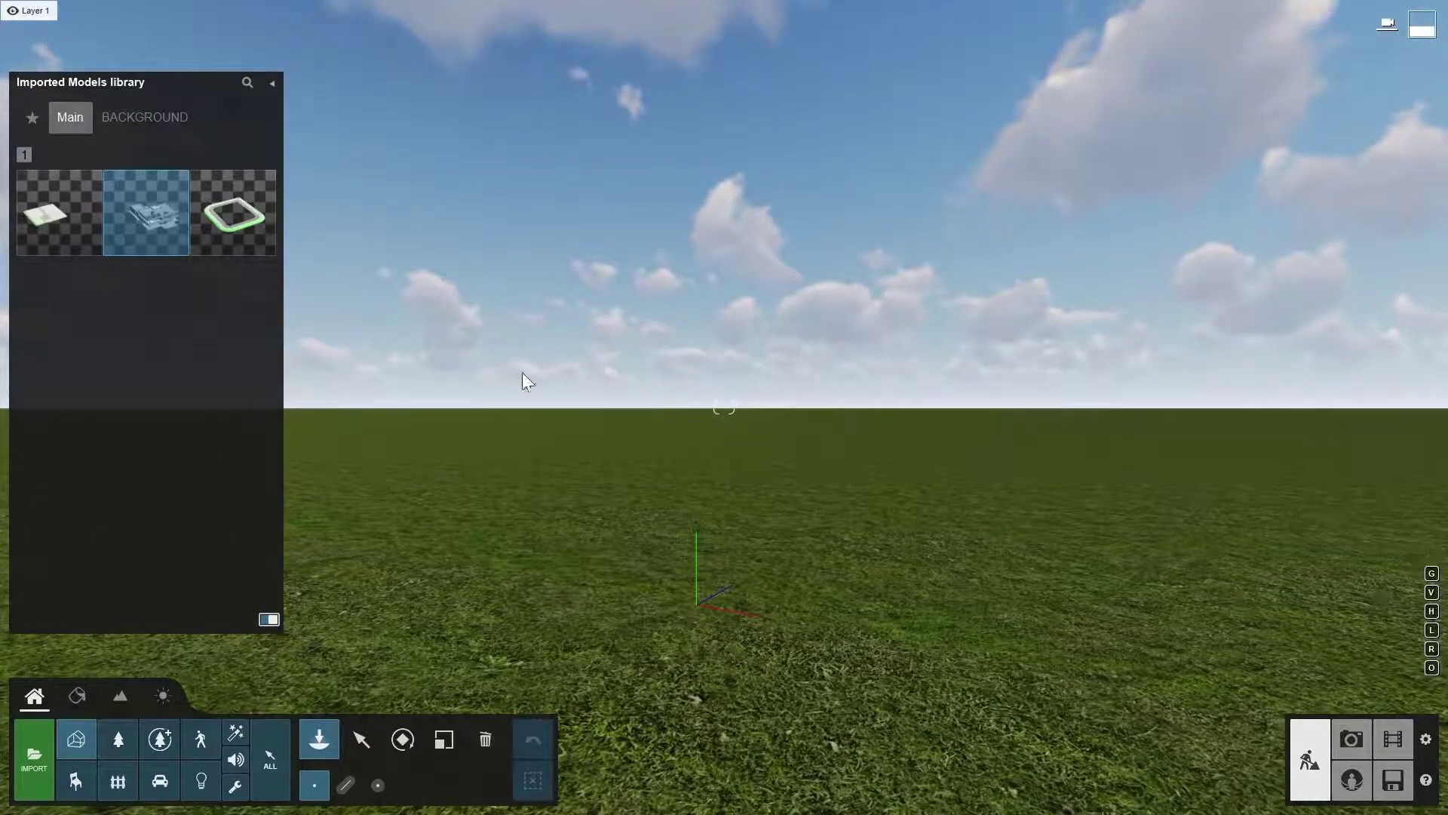
left_click(691, 537)
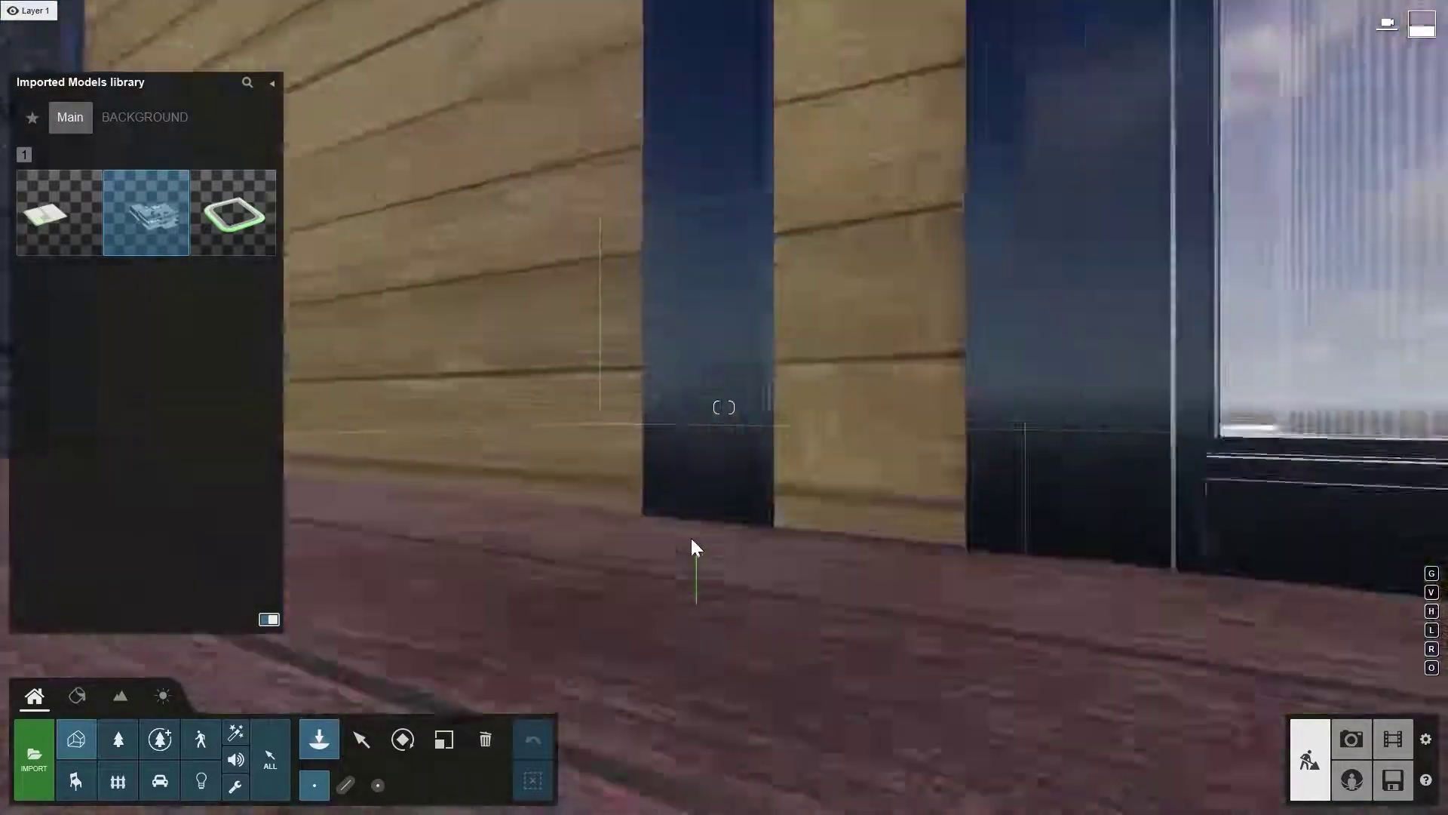
left_click(370, 734)
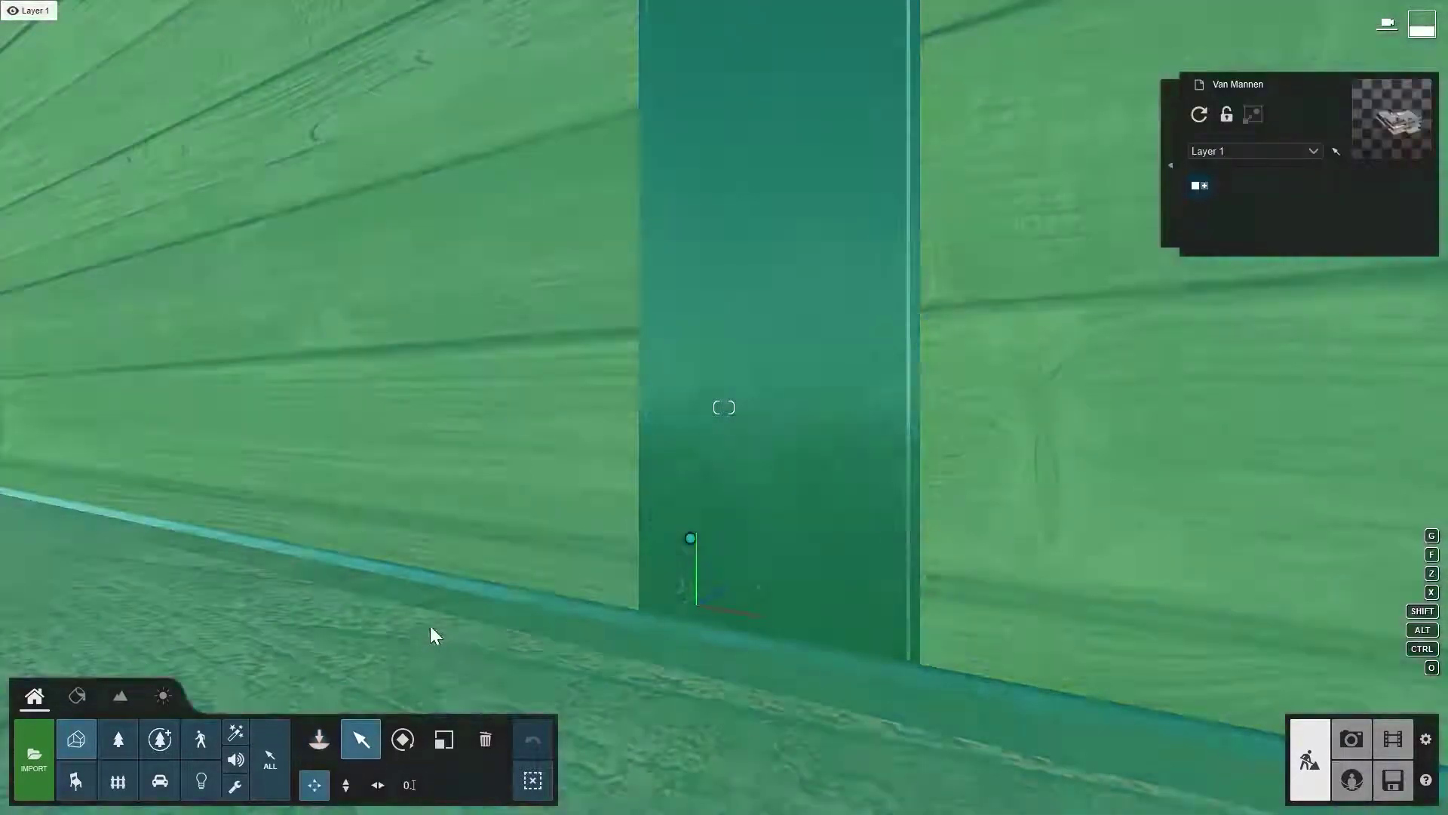
scroll(436, 599, "down", 10)
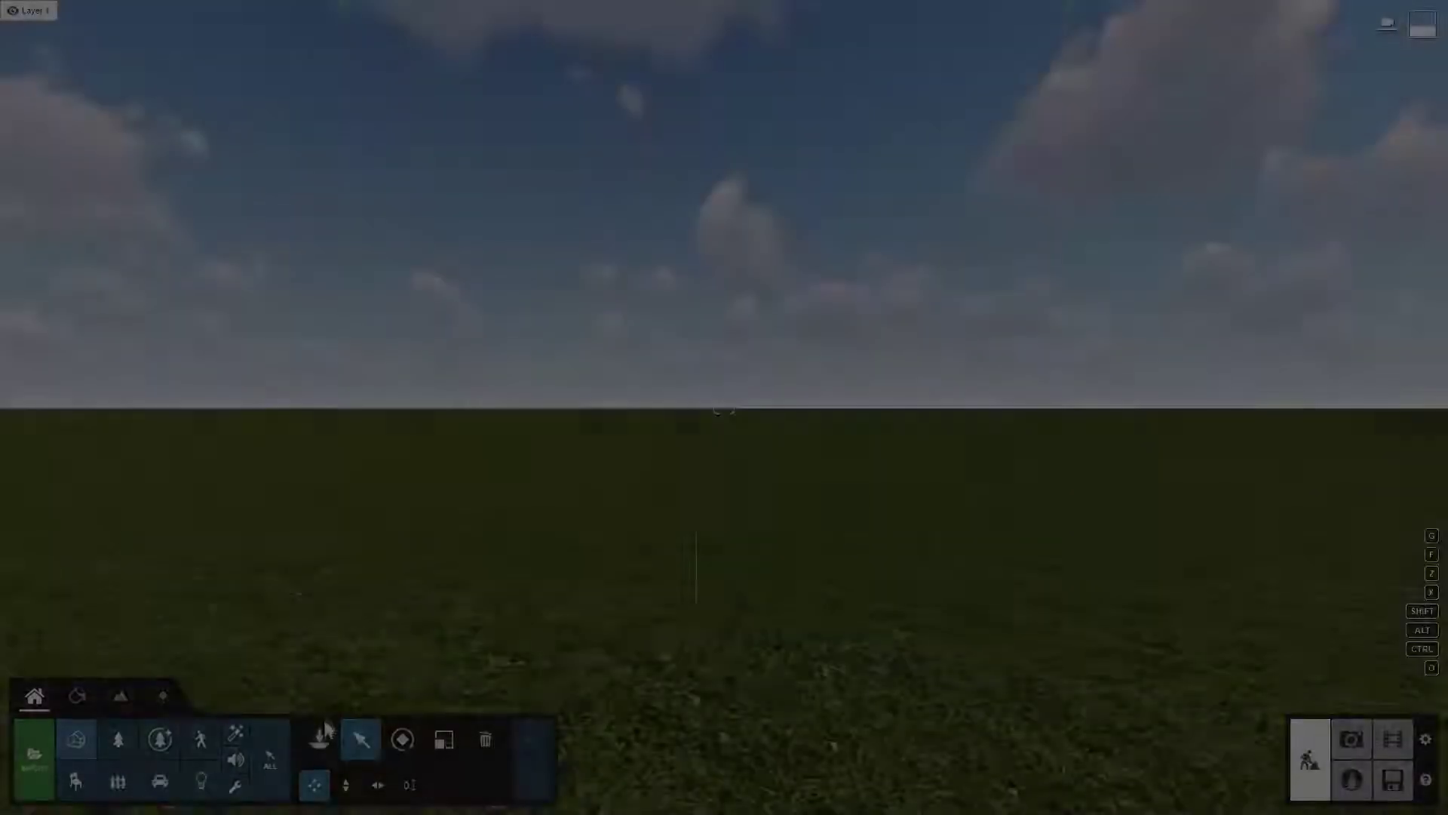
left_click(320, 736)
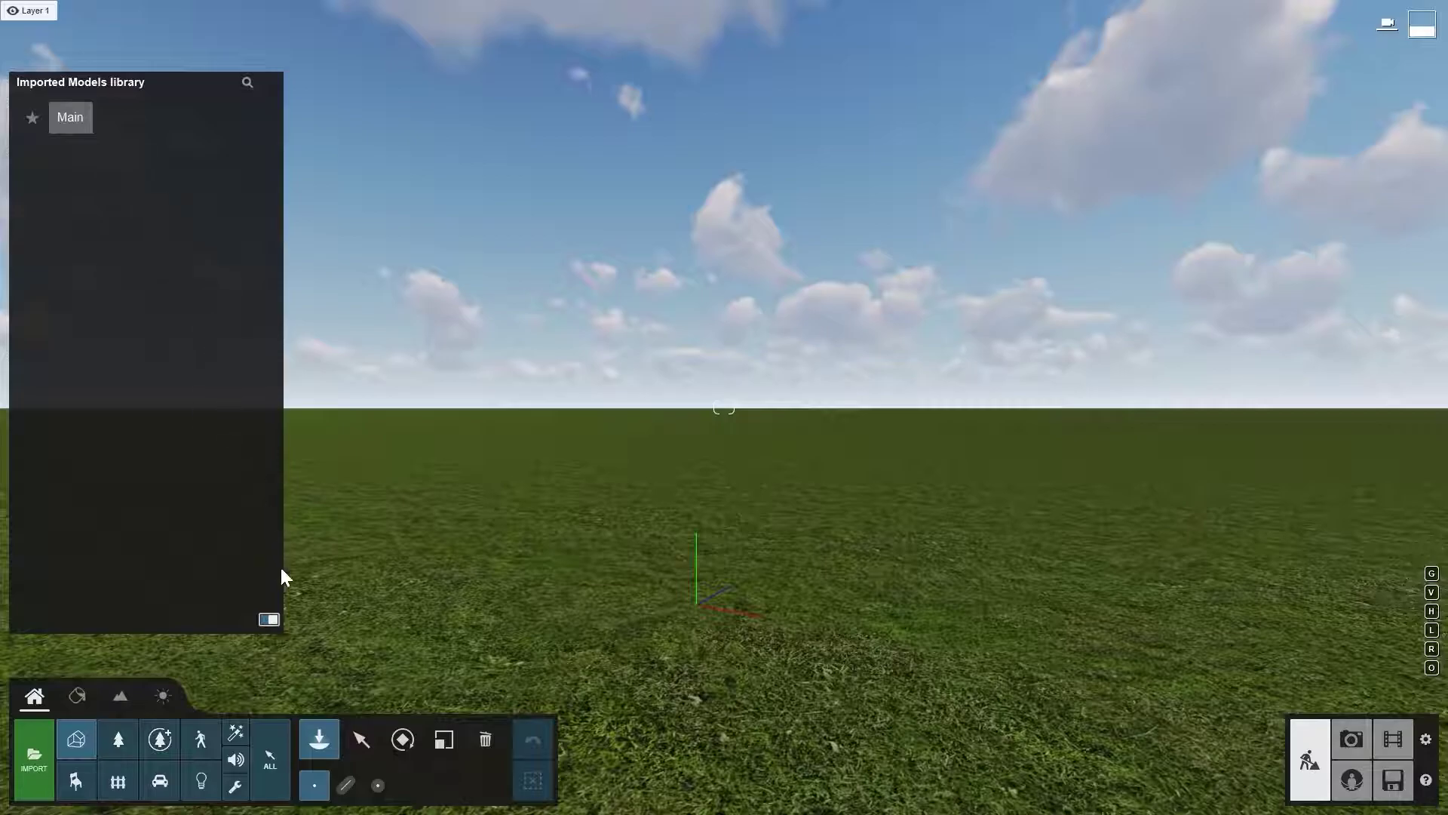
Load the Residential home example project from Files > Examples.
left_click(1392, 781)
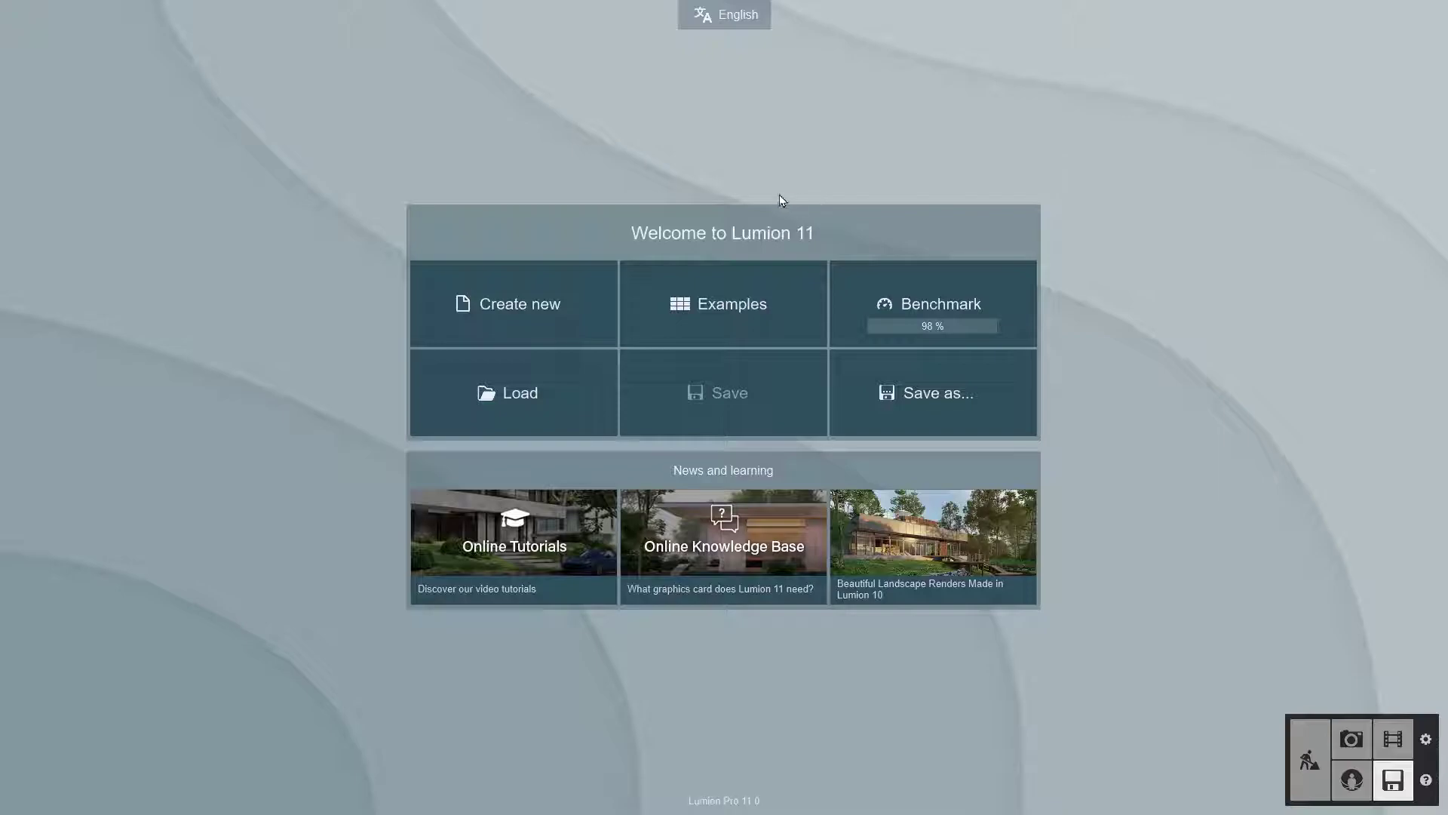
left_click(708, 301)
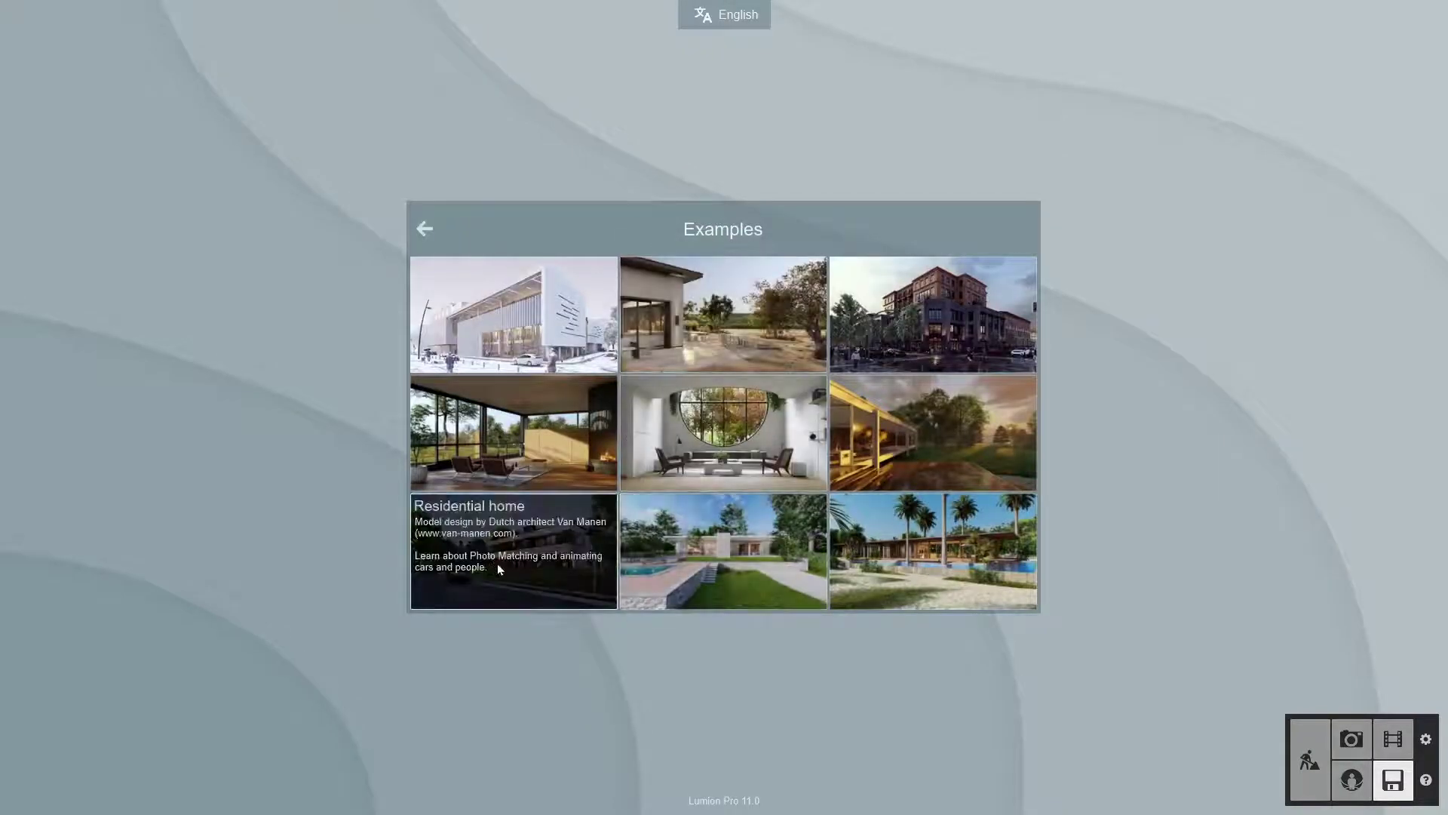
left_click(539, 556)
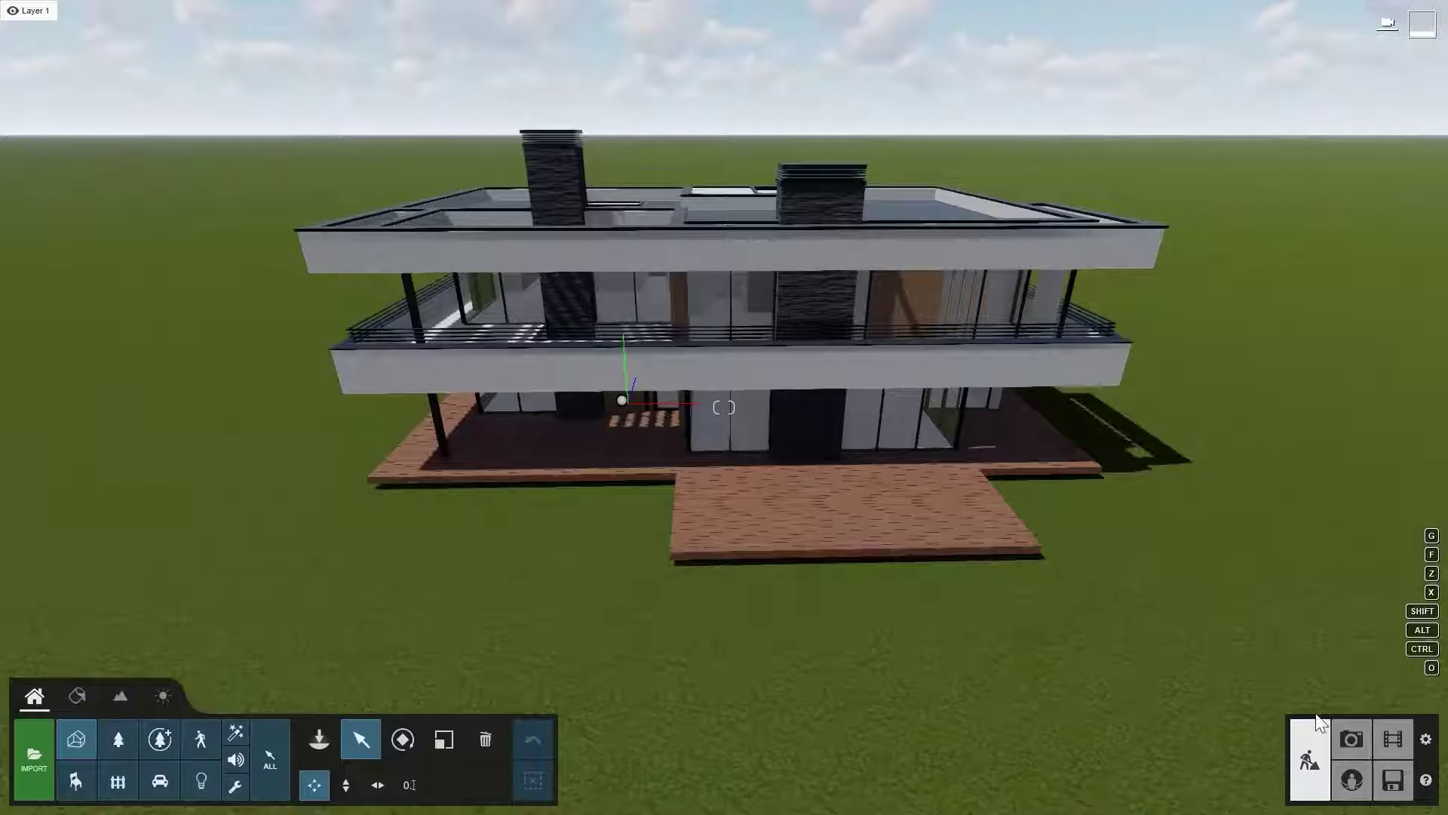
In Photo mode, store the current view as Photo 1 and add the Photo Matching effect.
left_click(1351, 739)
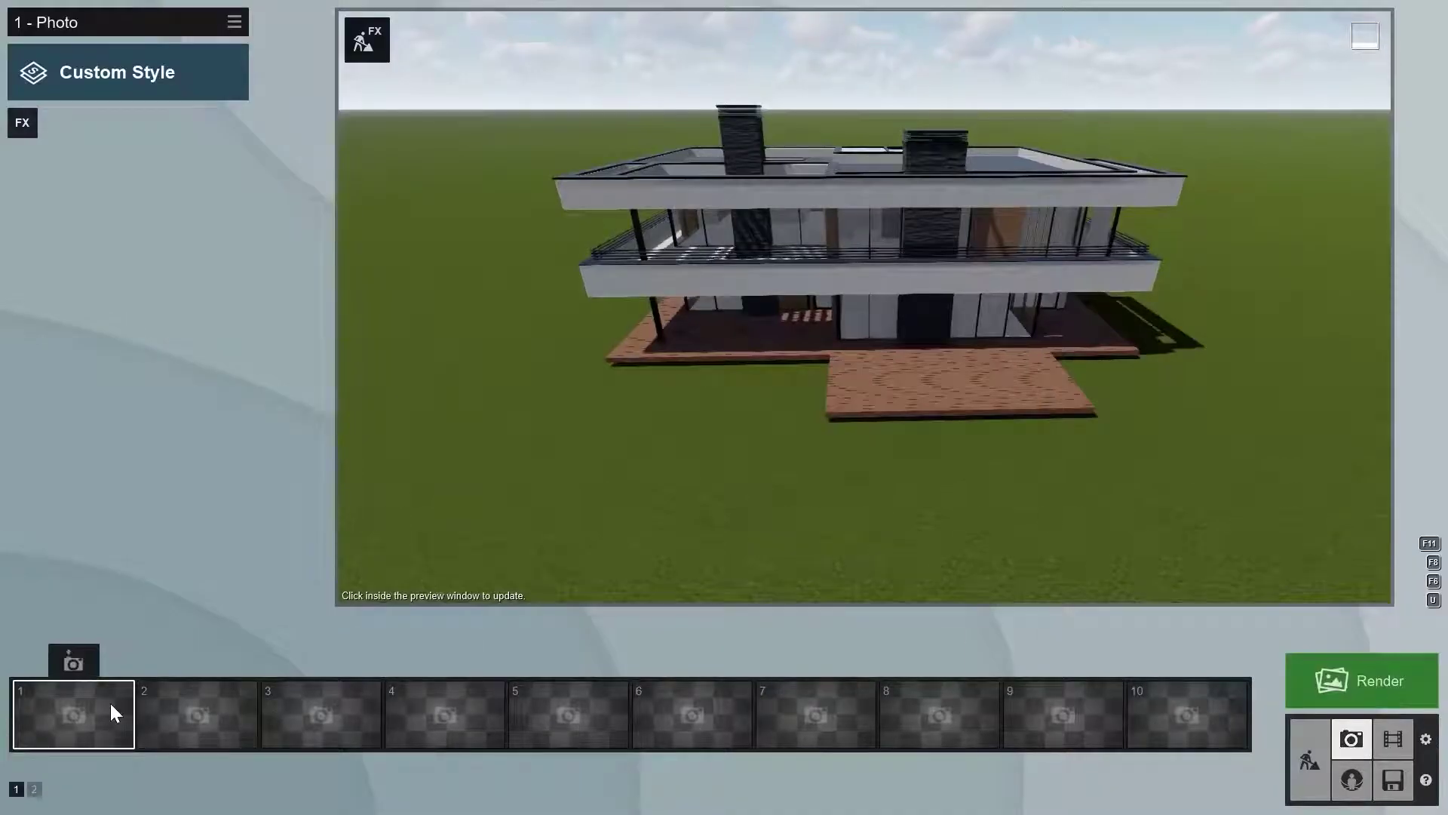
left_click(73, 664)
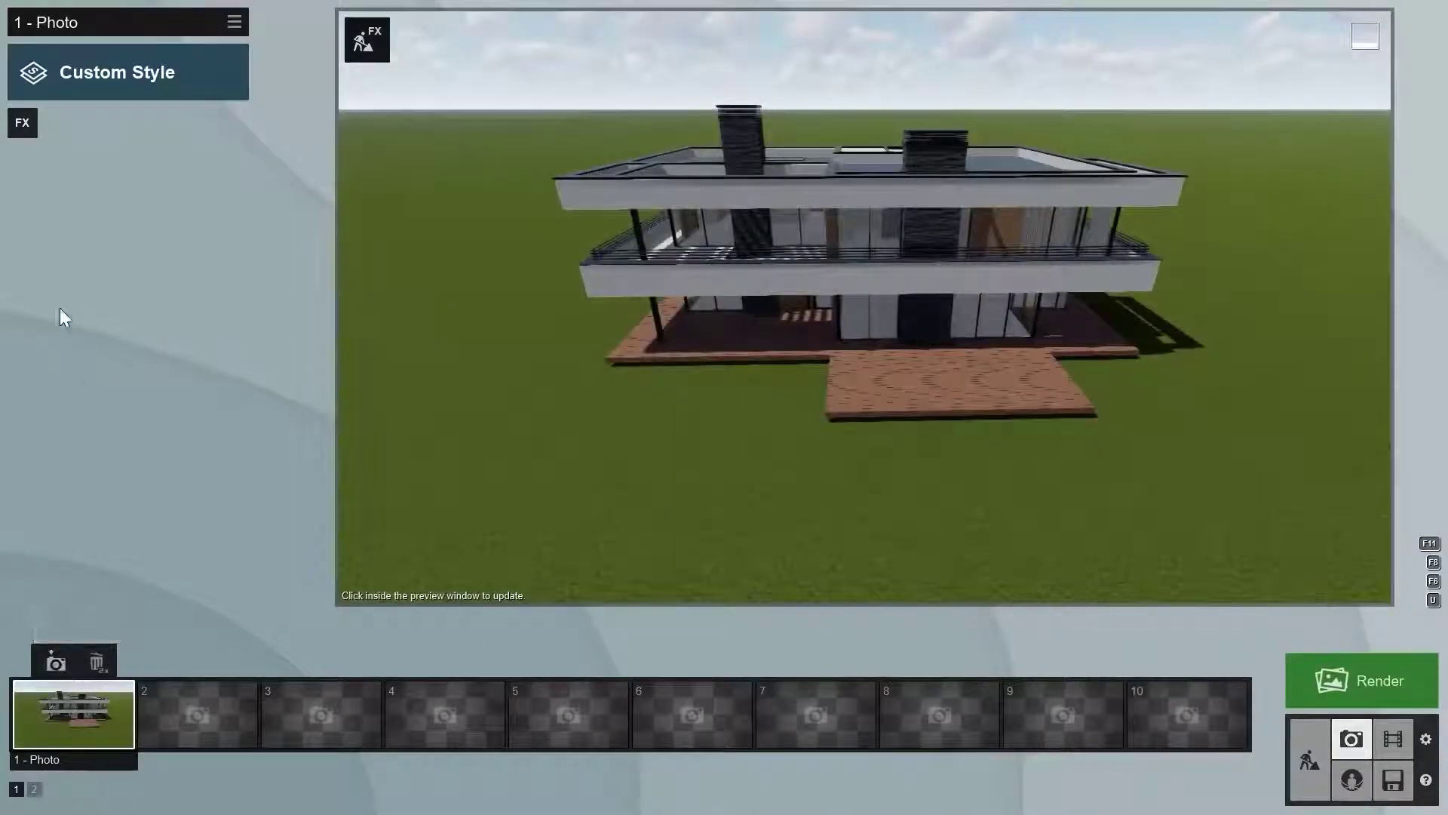
left_click(22, 122)
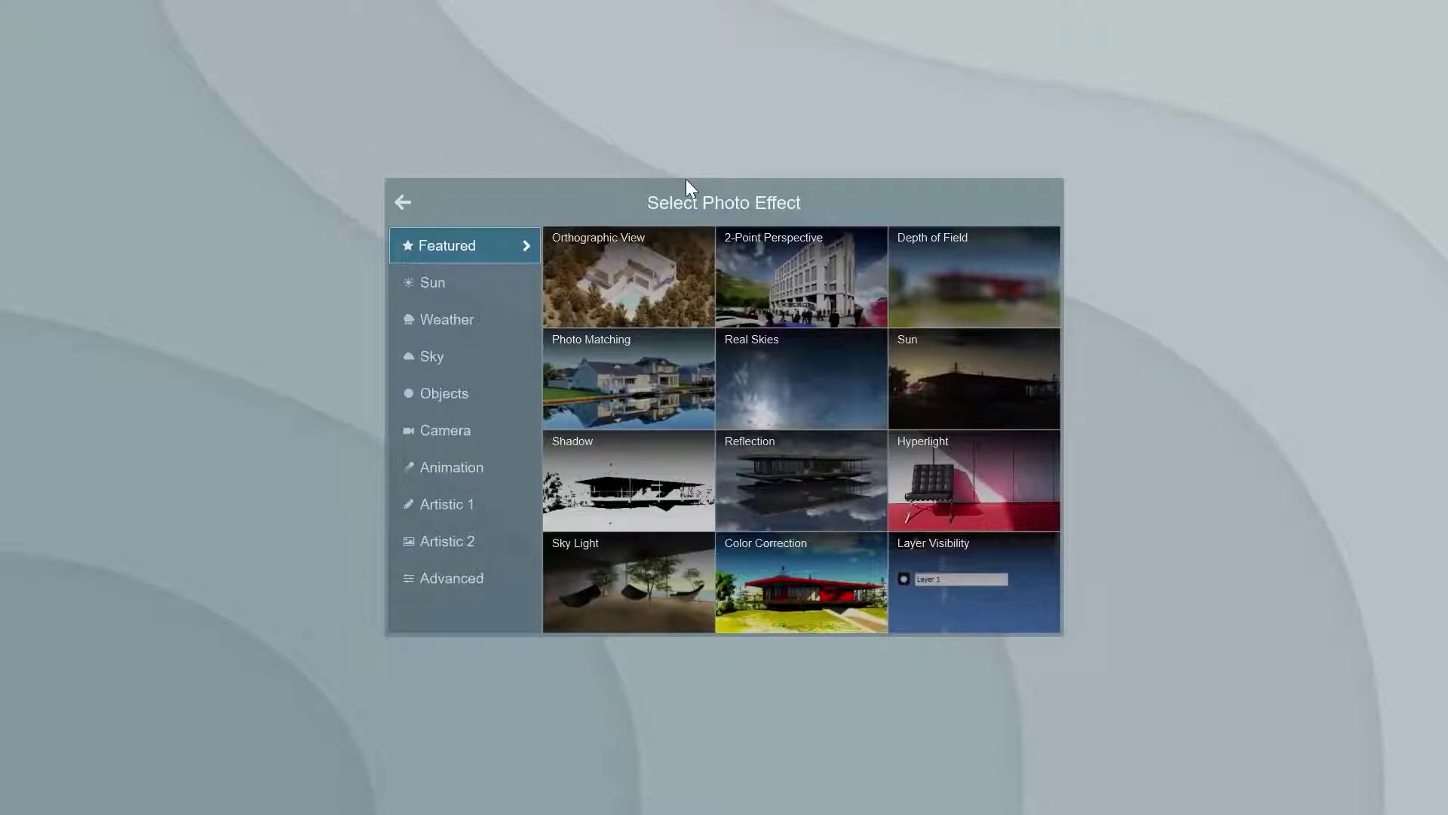
left_click(637, 360)
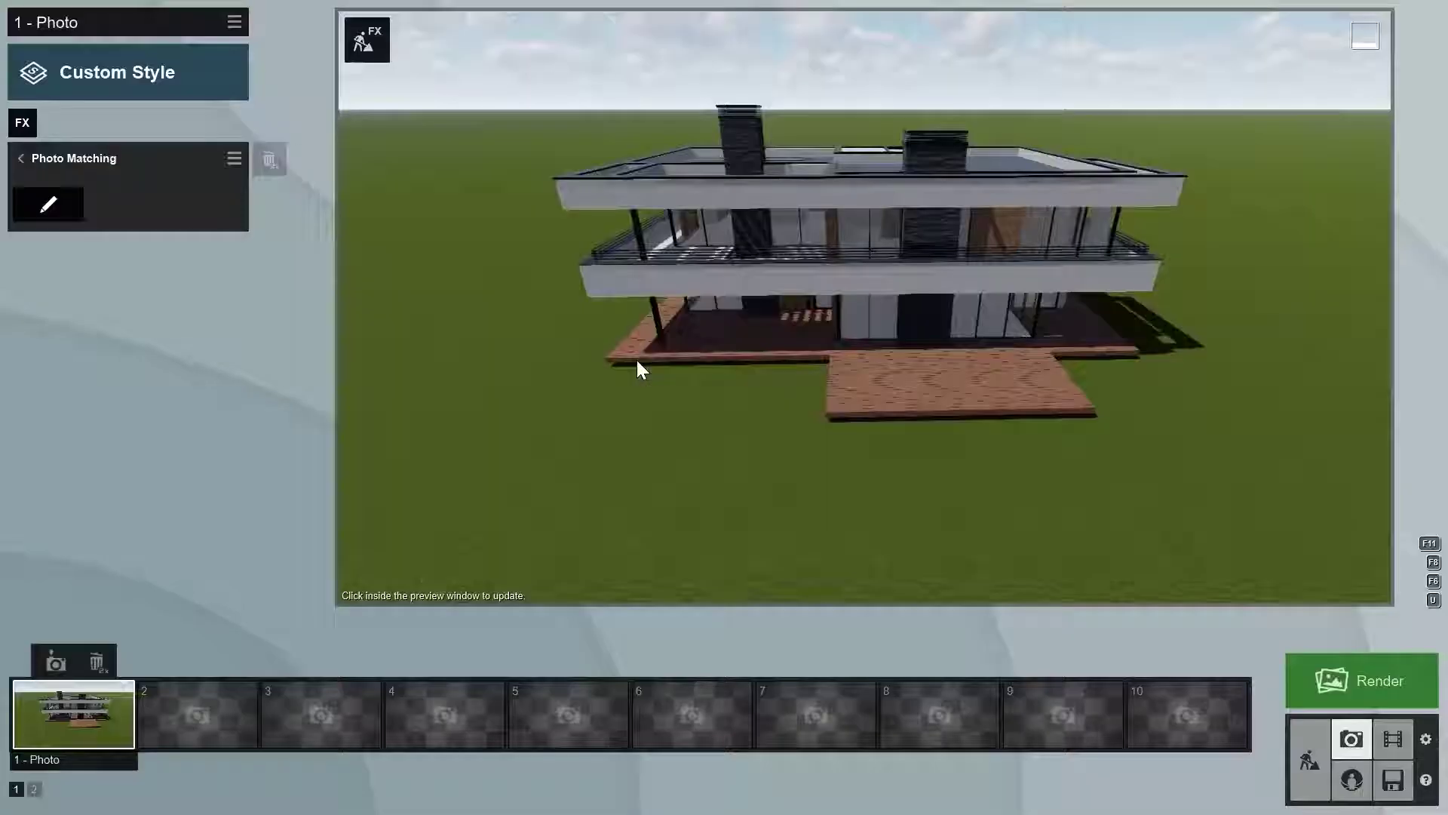
Load Photomatching Tutorial 3.jpg as the Photo Matching background photo.
left_click(48, 205)
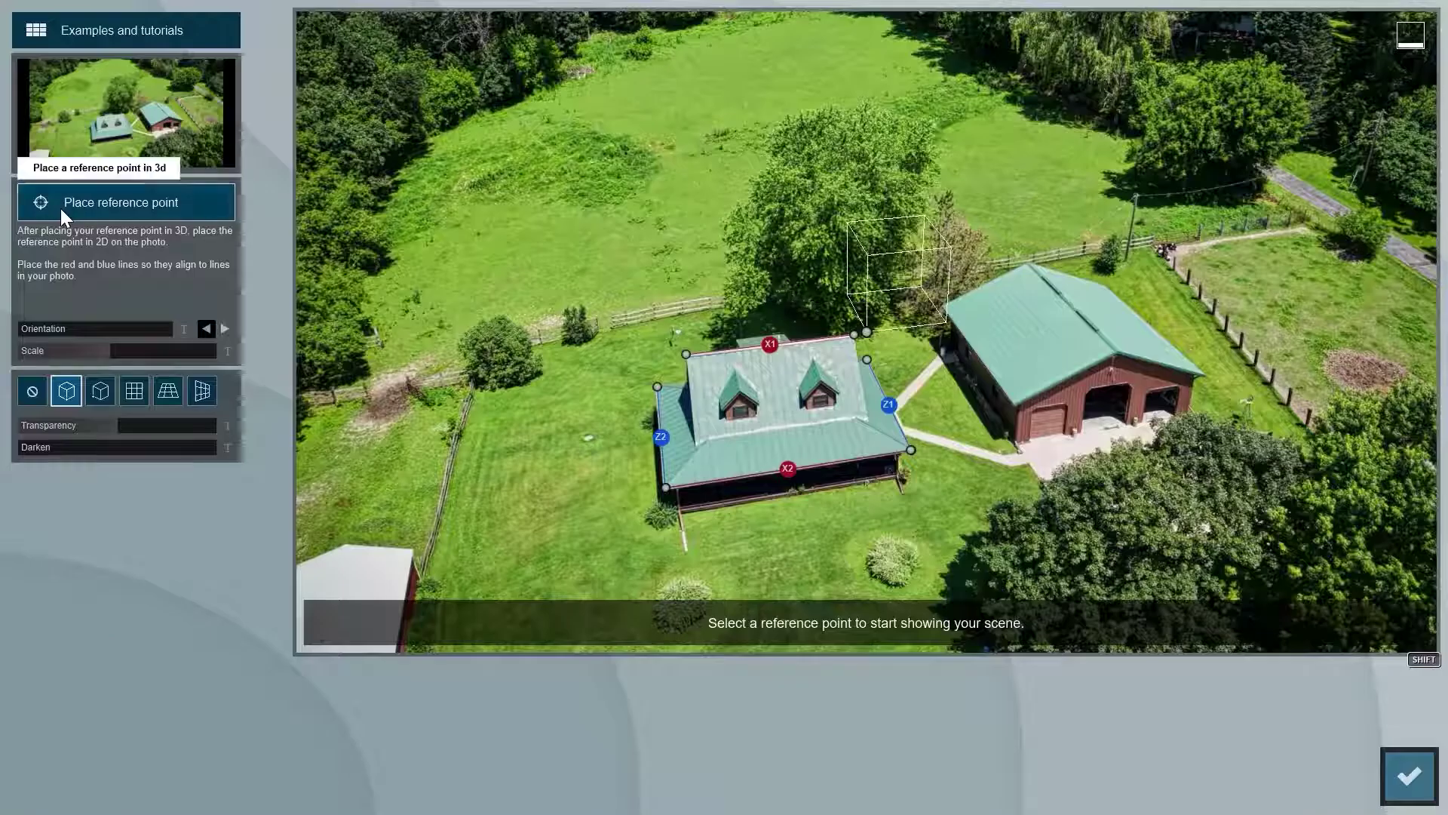
left_click(117, 42)
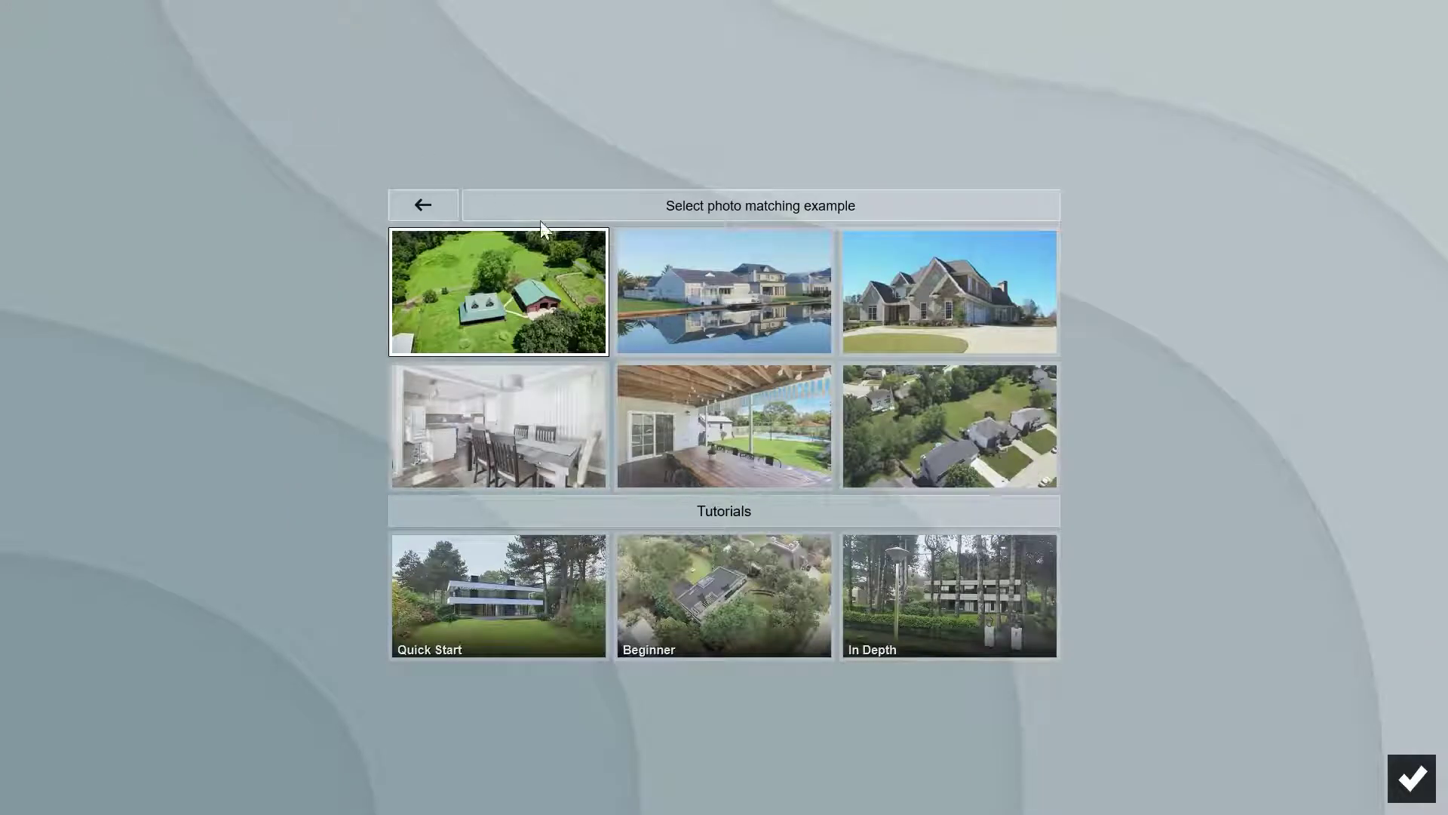
left_click(663, 285)
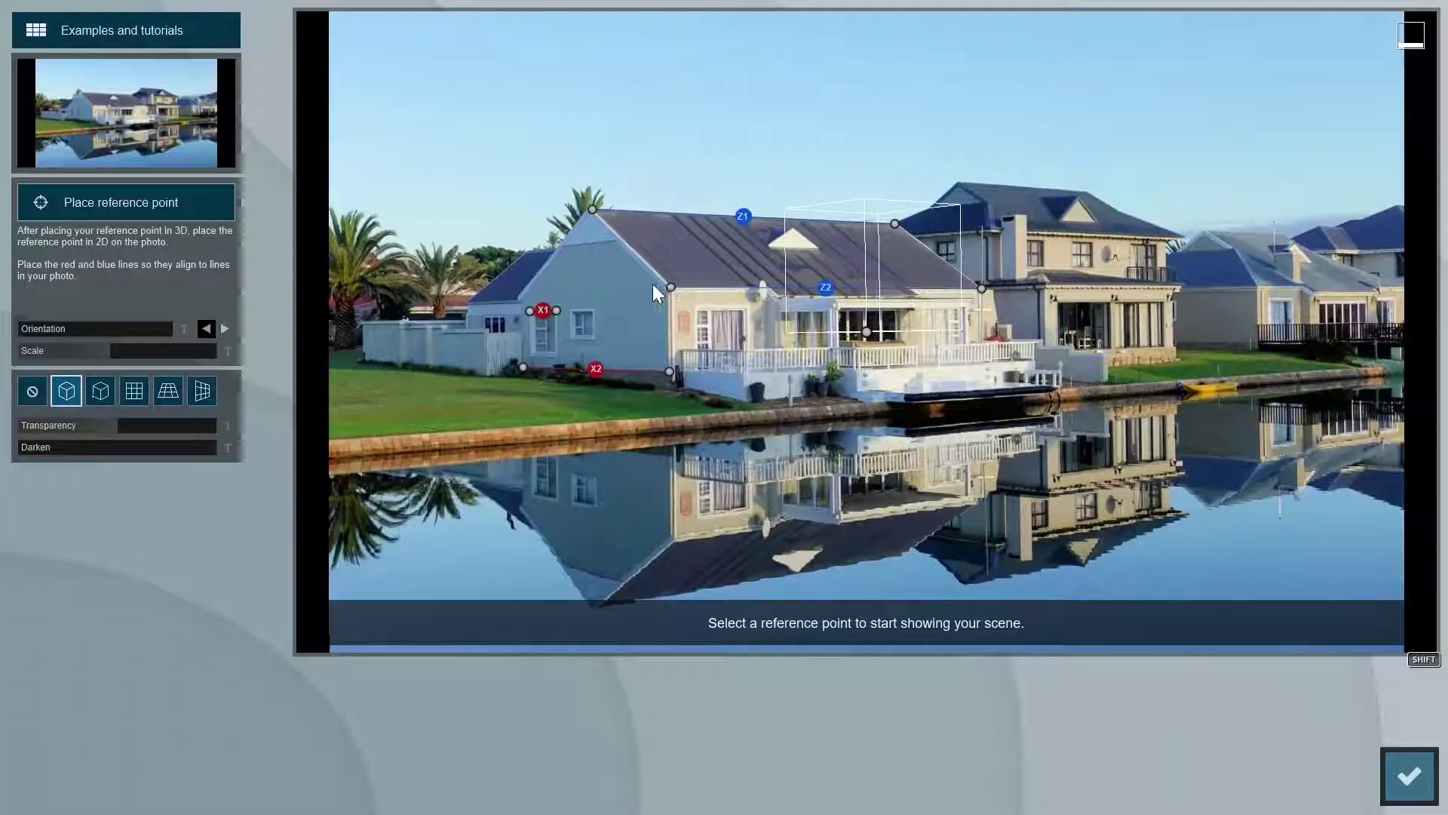
left_click(142, 140)
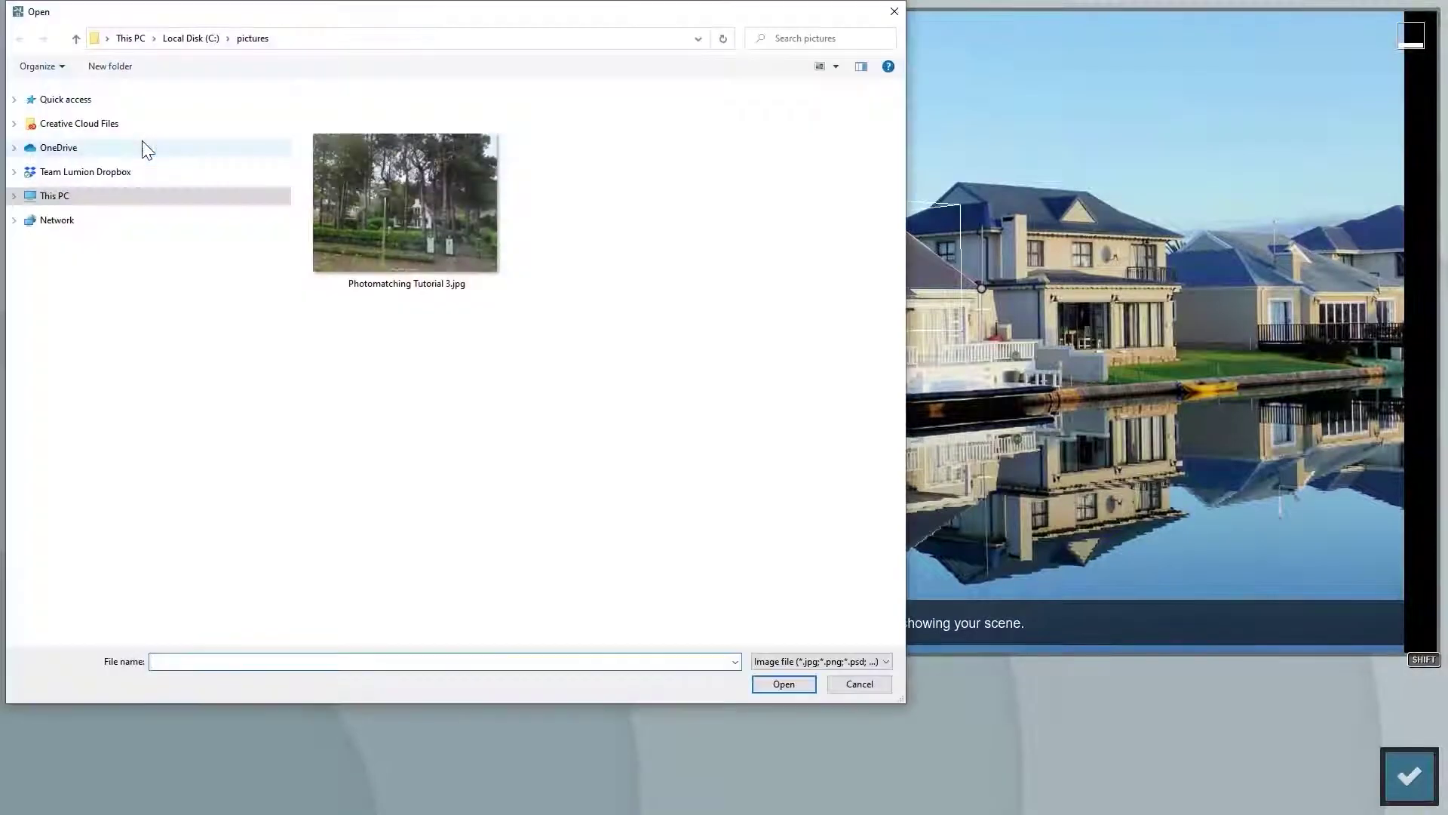
double_click(397, 225)
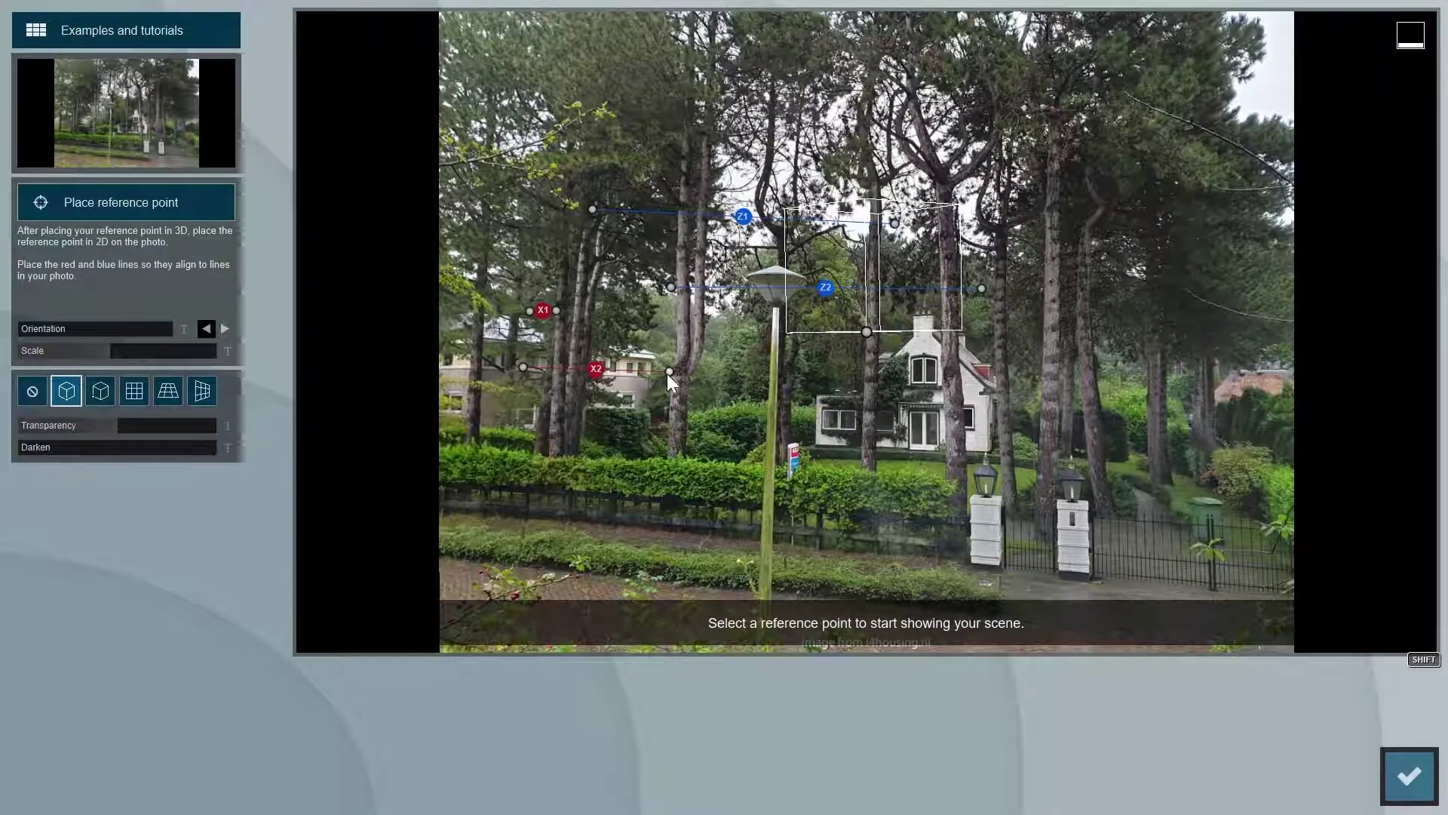
Align the X1/X2 red and Z1/Z2 blue perspective lines with edges in the street photo.
left_click_drag(668, 374, 989, 452)
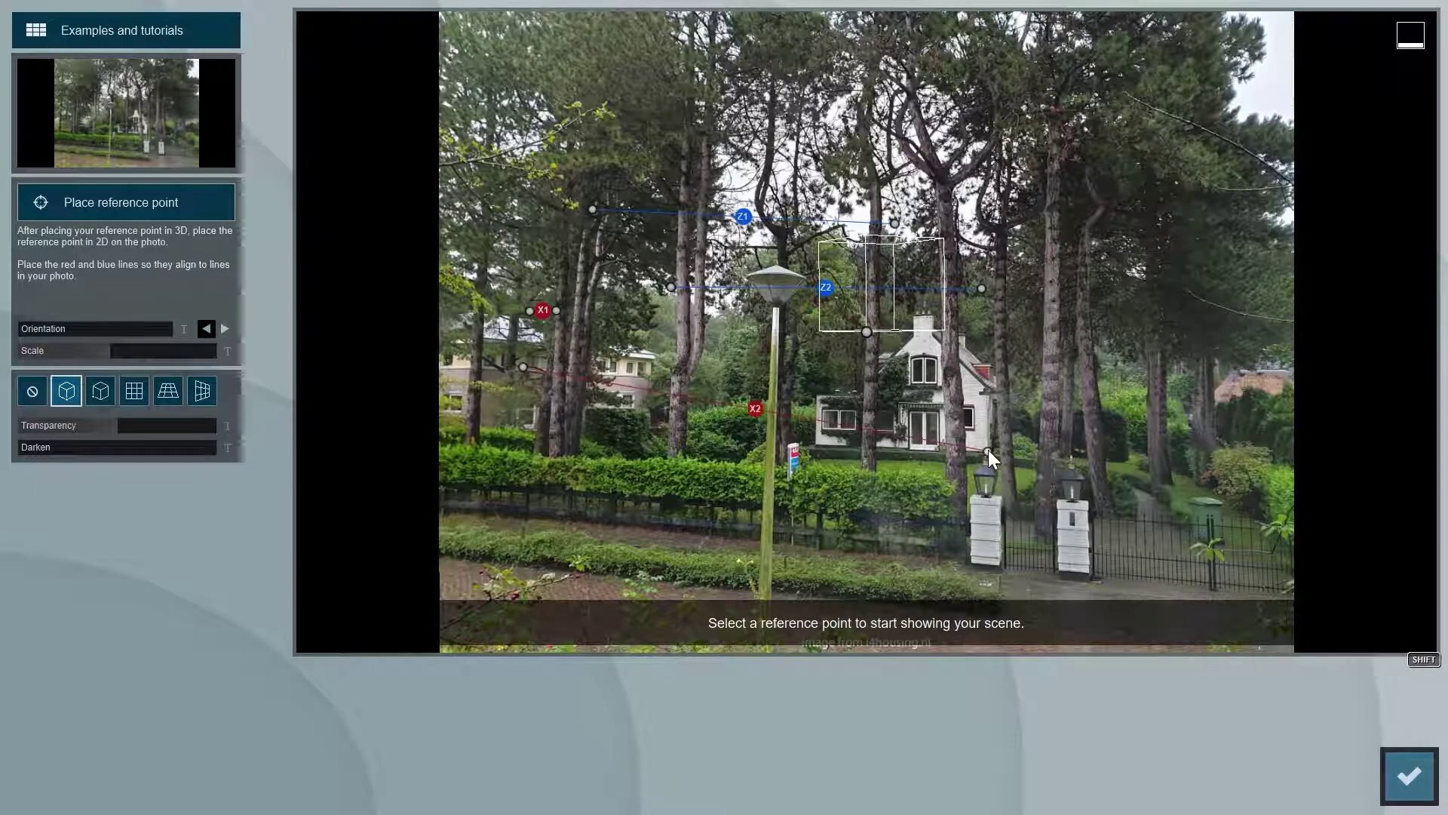
mouse_move(523, 367)
left_mouse_down()
mouse_move(519, 441)
mouse_move(453, 431)
left_mouse_up()
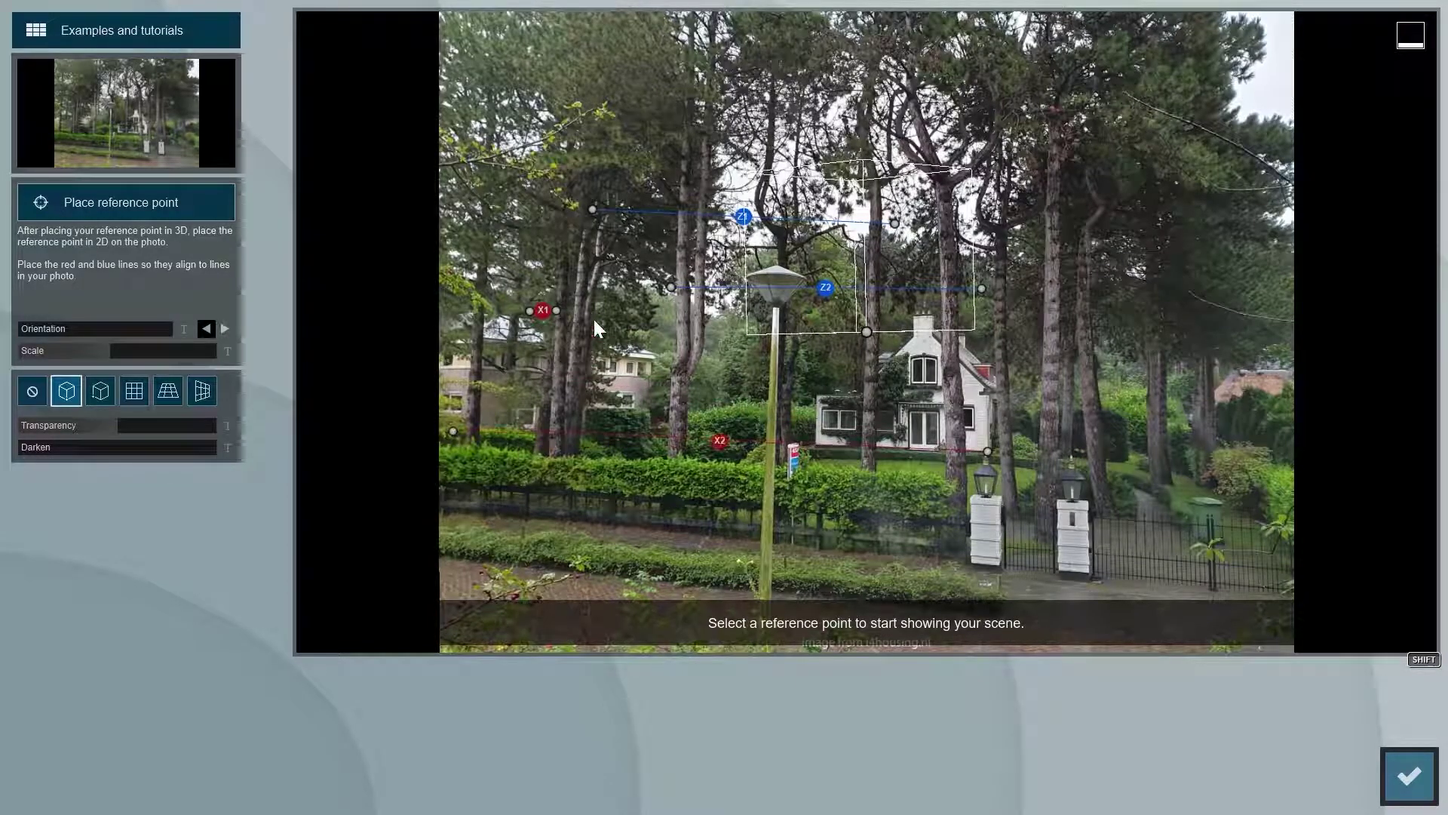
left_click_drag(556, 310, 932, 314)
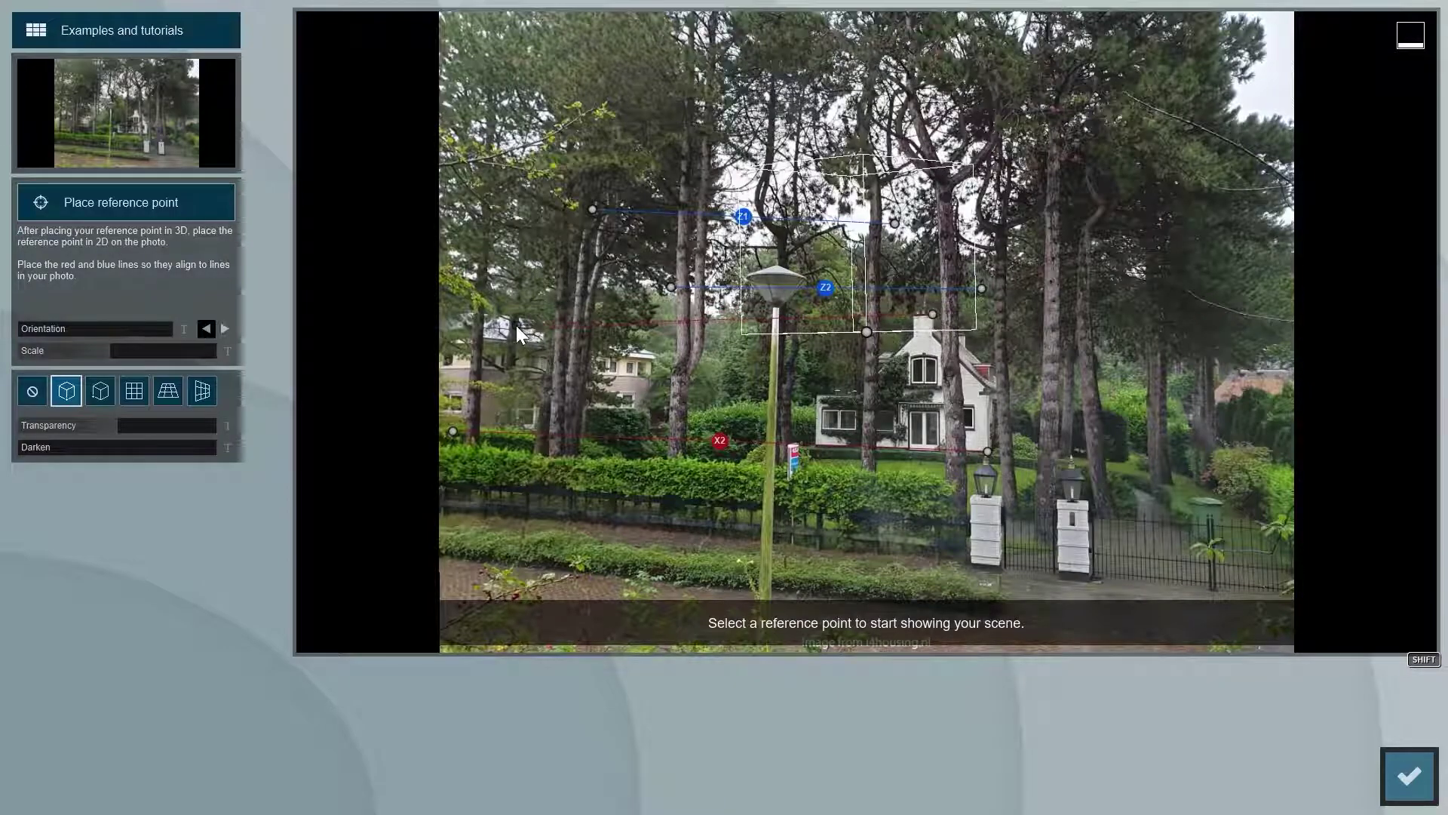
left_click(516, 324)
left_click_drag(988, 450, 1083, 371)
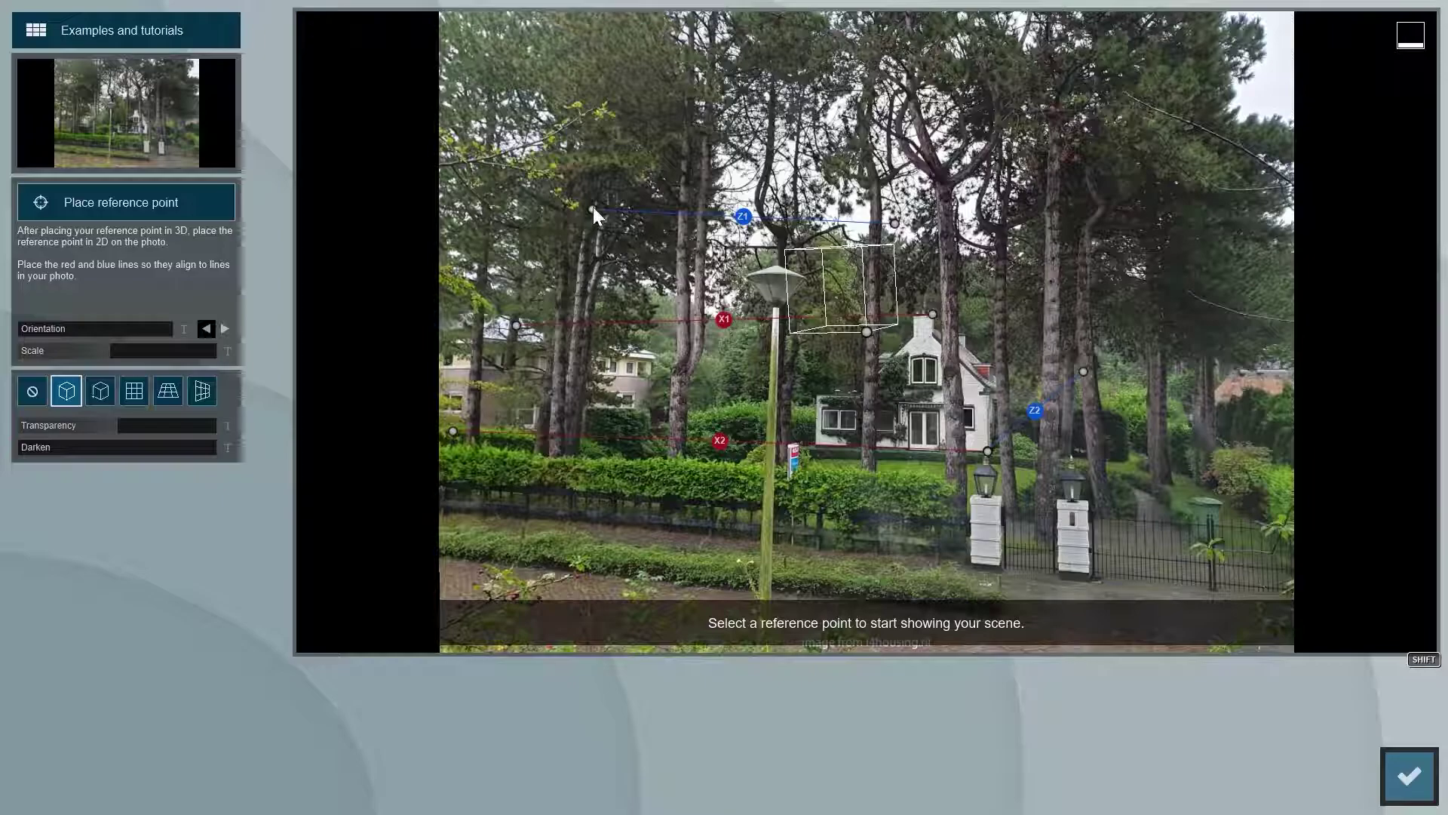
left_click_drag(593, 209, 933, 313)
left_click_drag(895, 223, 1221, 492)
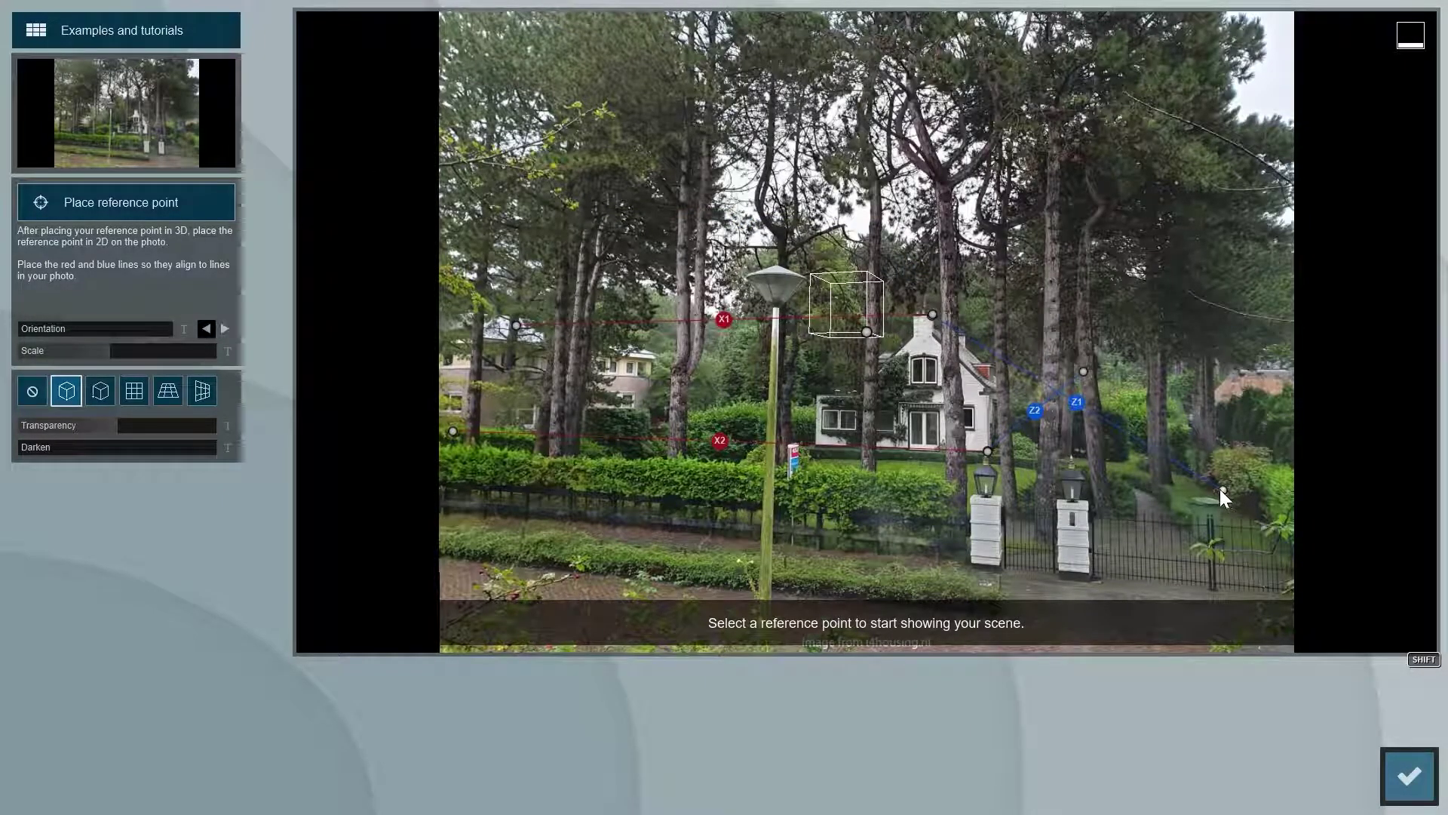
Place the reference point, then shrink, rotate and slide the villa onto the plot behind the hedge.
left_click(151, 203)
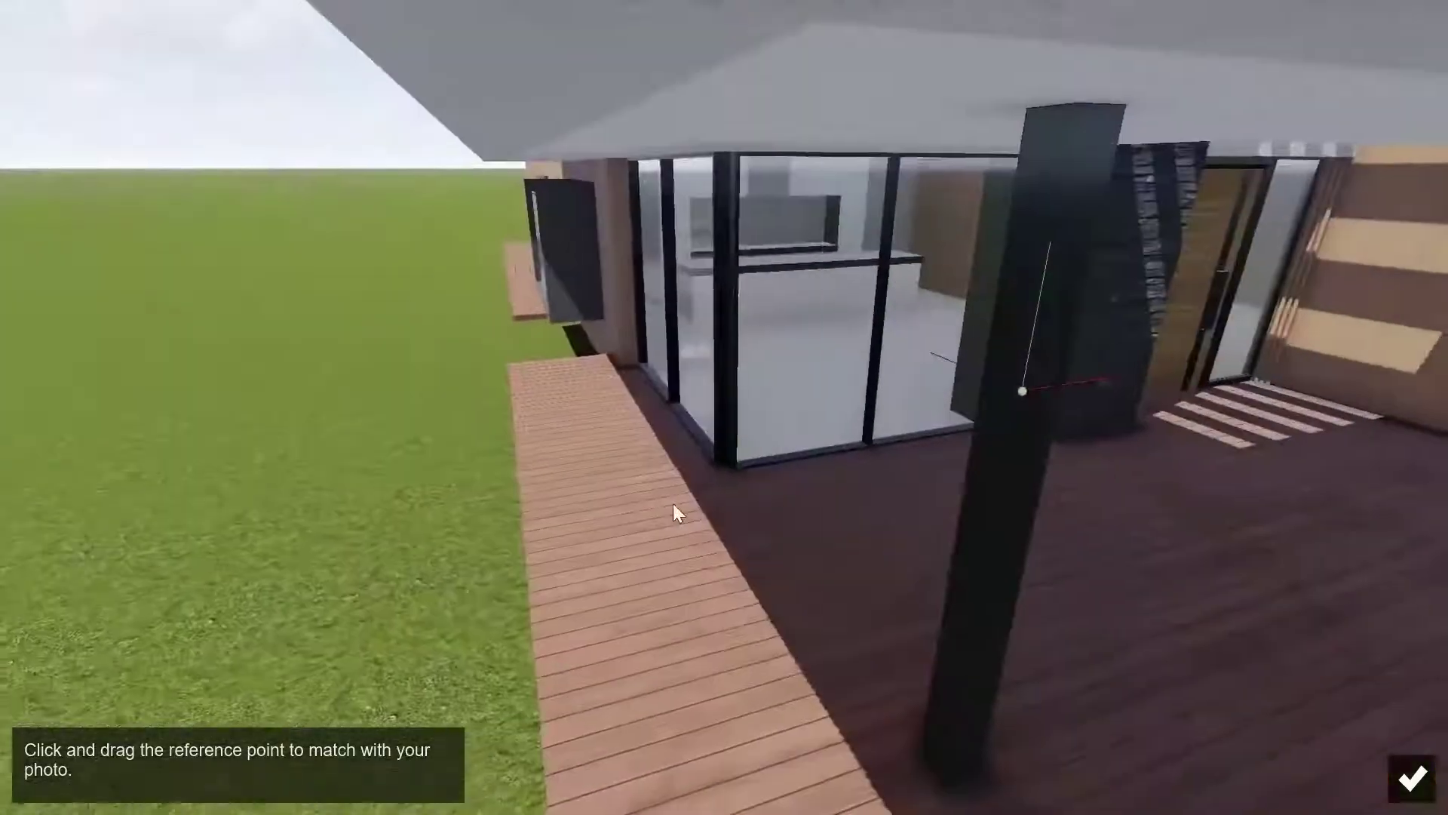
left_click(1409, 781)
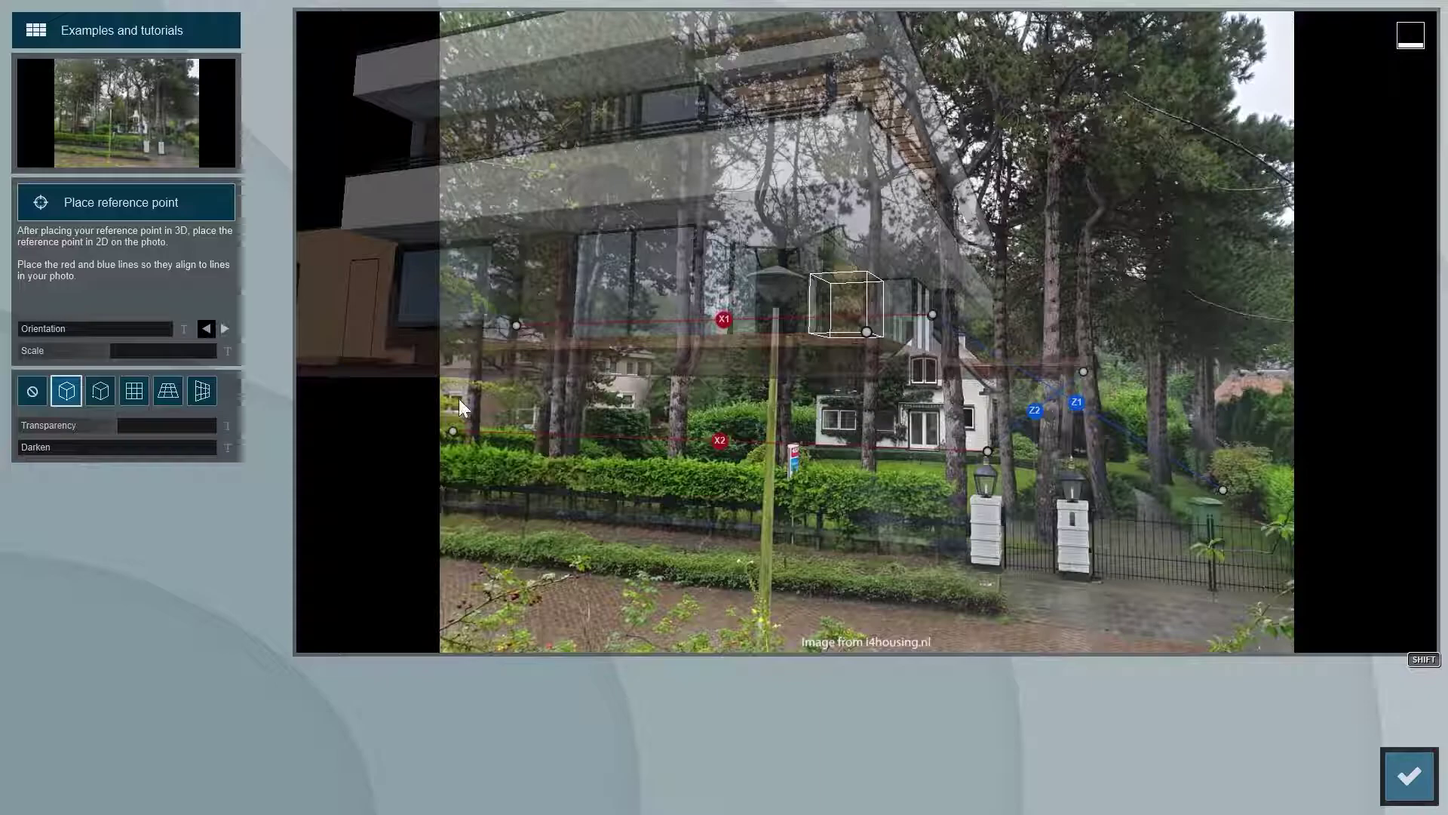
left_click_drag(119, 350, 96, 351)
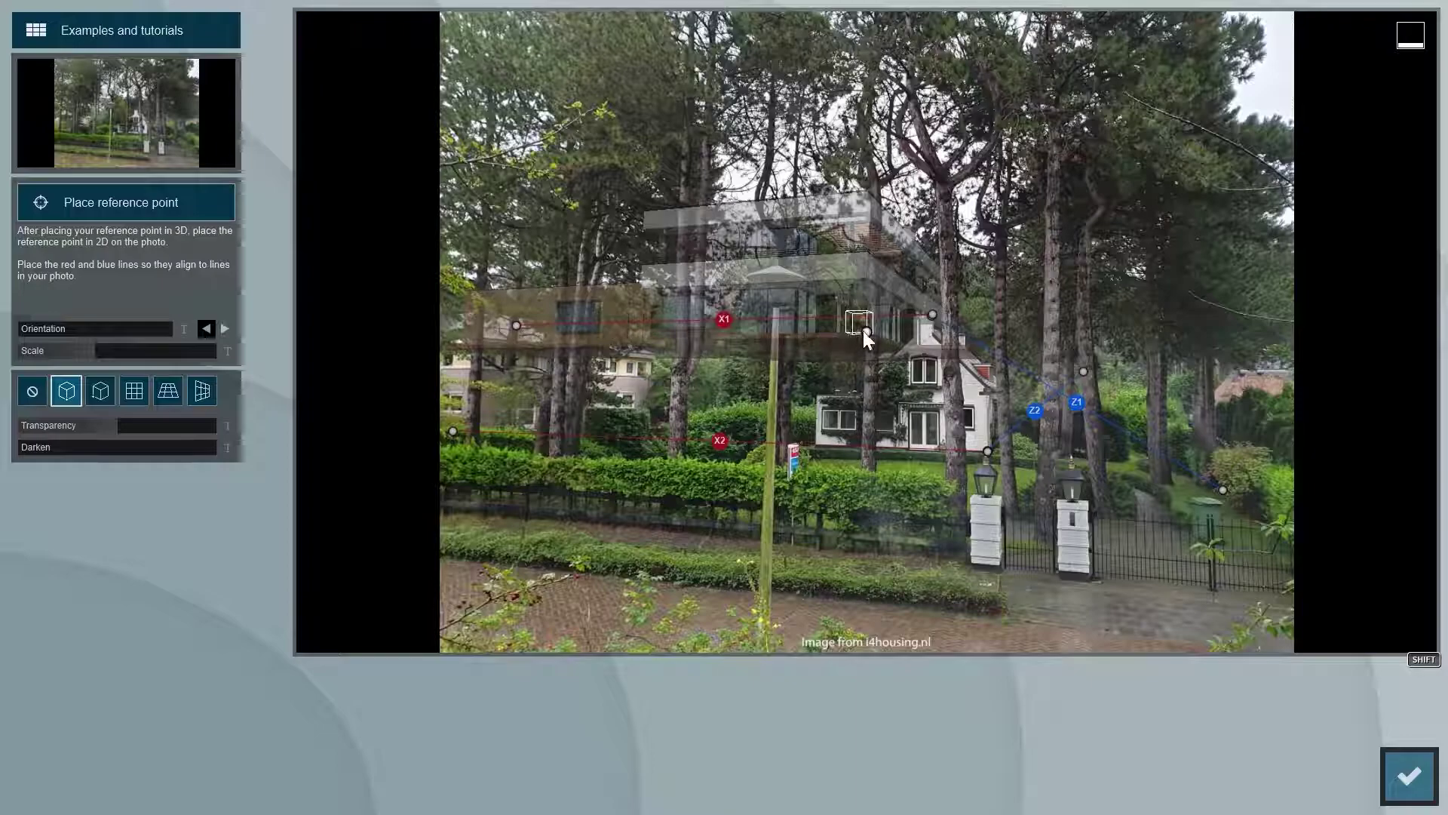
left_click_drag(866, 332, 789, 448)
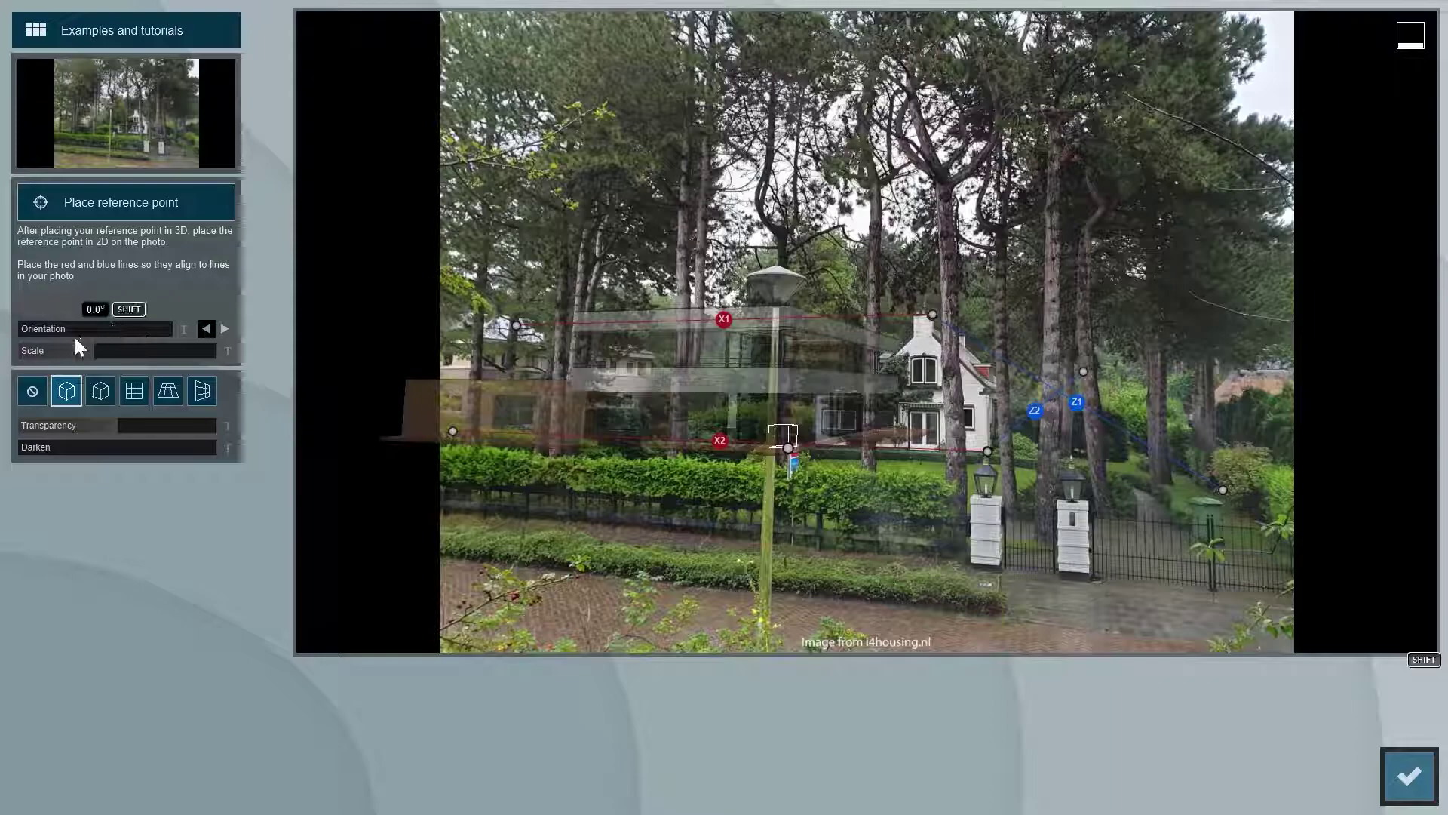
mouse_move(81, 332)
left_mouse_down()
mouse_move(11, 332)
mouse_move(133, 336)
mouse_move(93, 352)
left_mouse_up()
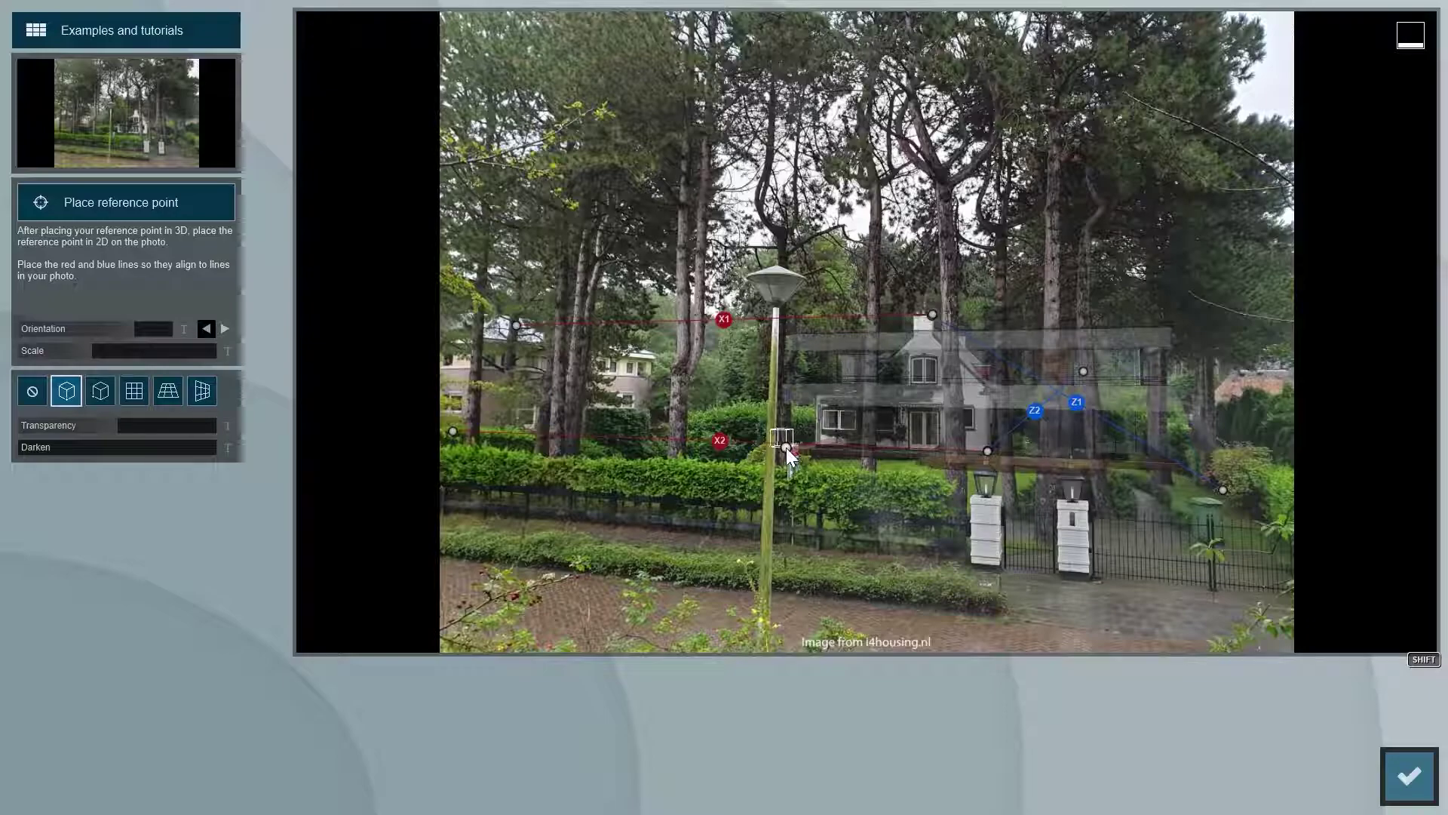
mouse_move(786, 447)
left_mouse_down()
mouse_move(690, 444)
mouse_move(735, 450)
left_mouse_up()
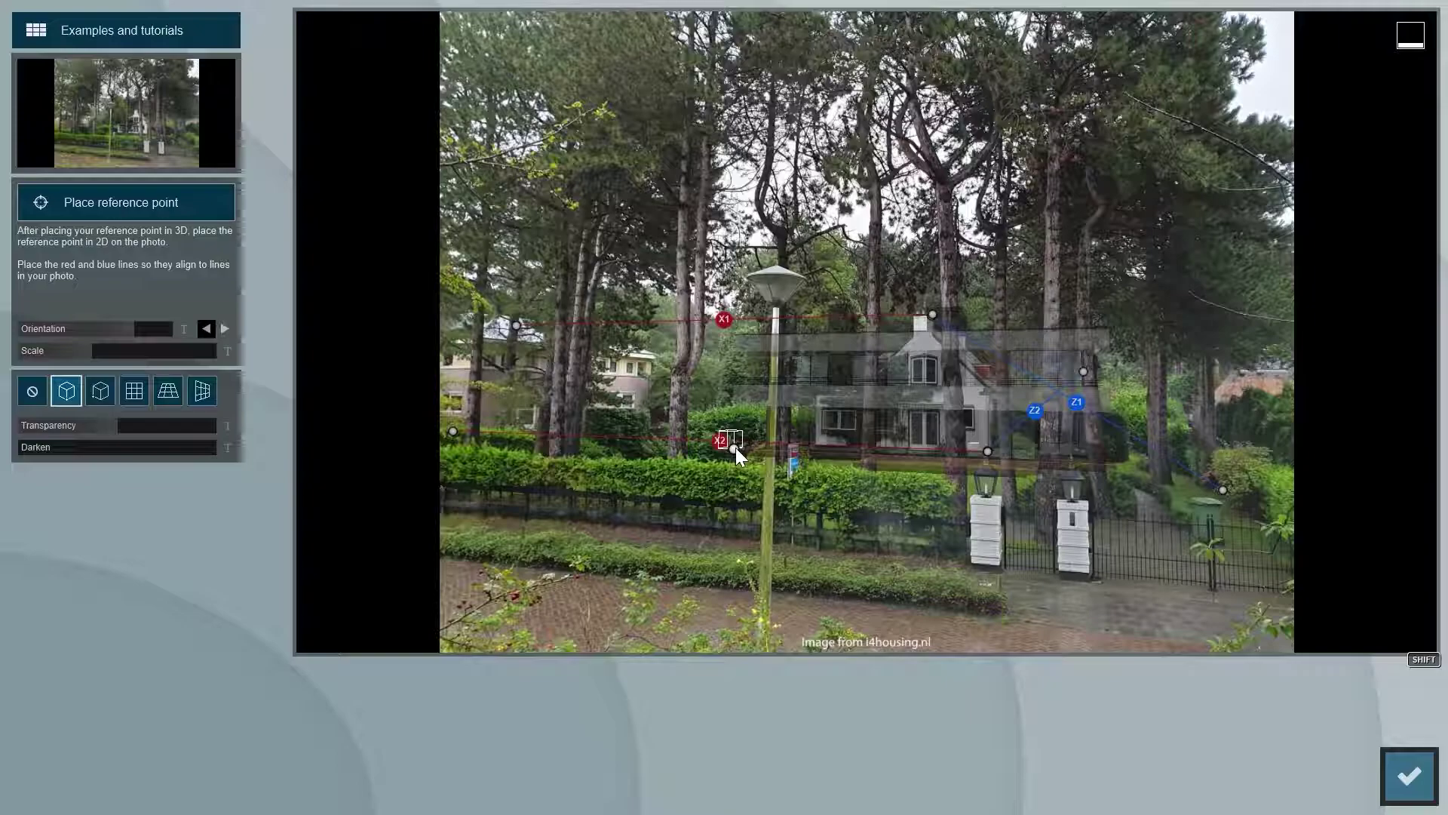
Accept the photo match and apply the Overcast style.
left_click(1409, 775)
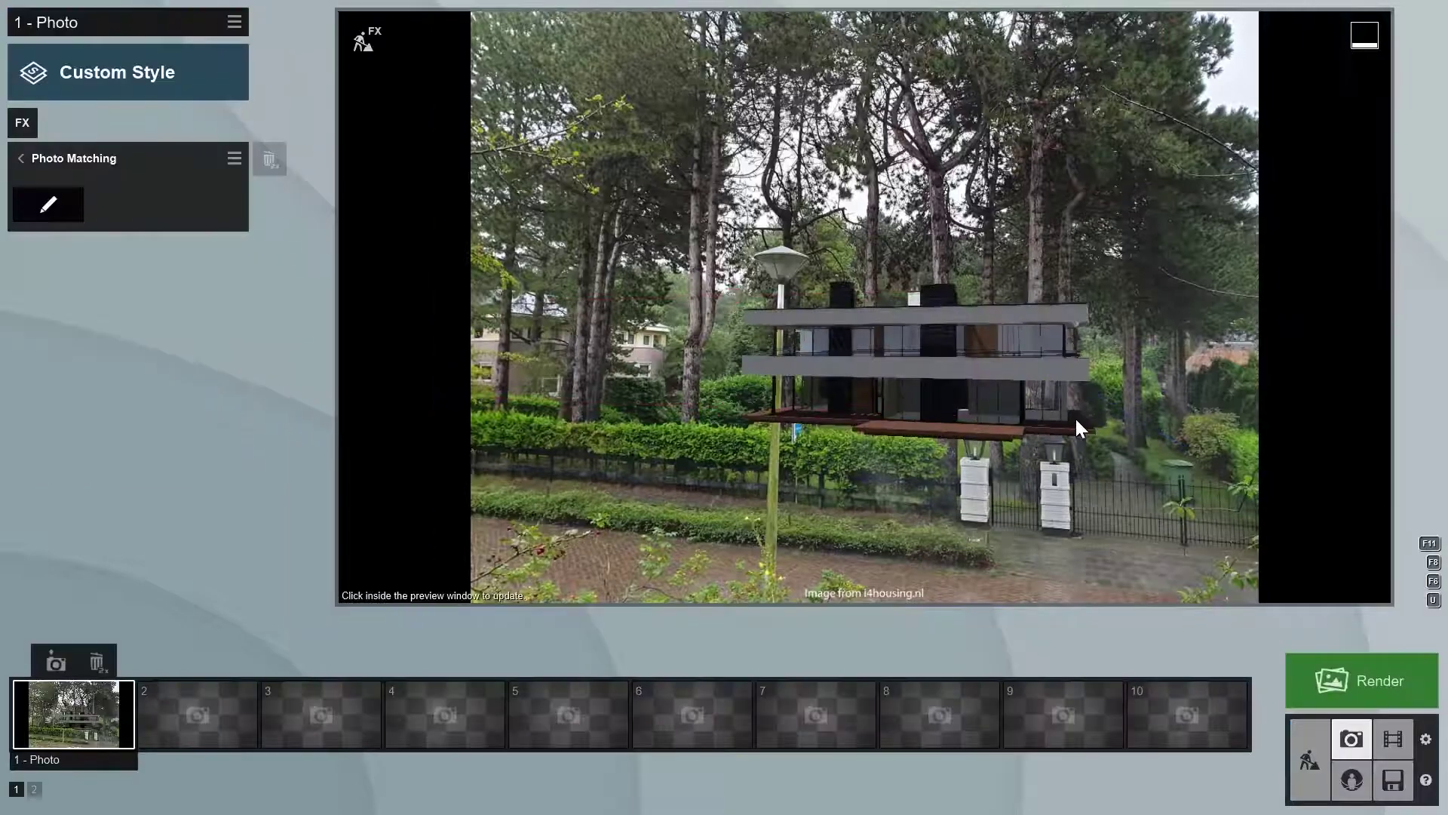
left_click(102, 82)
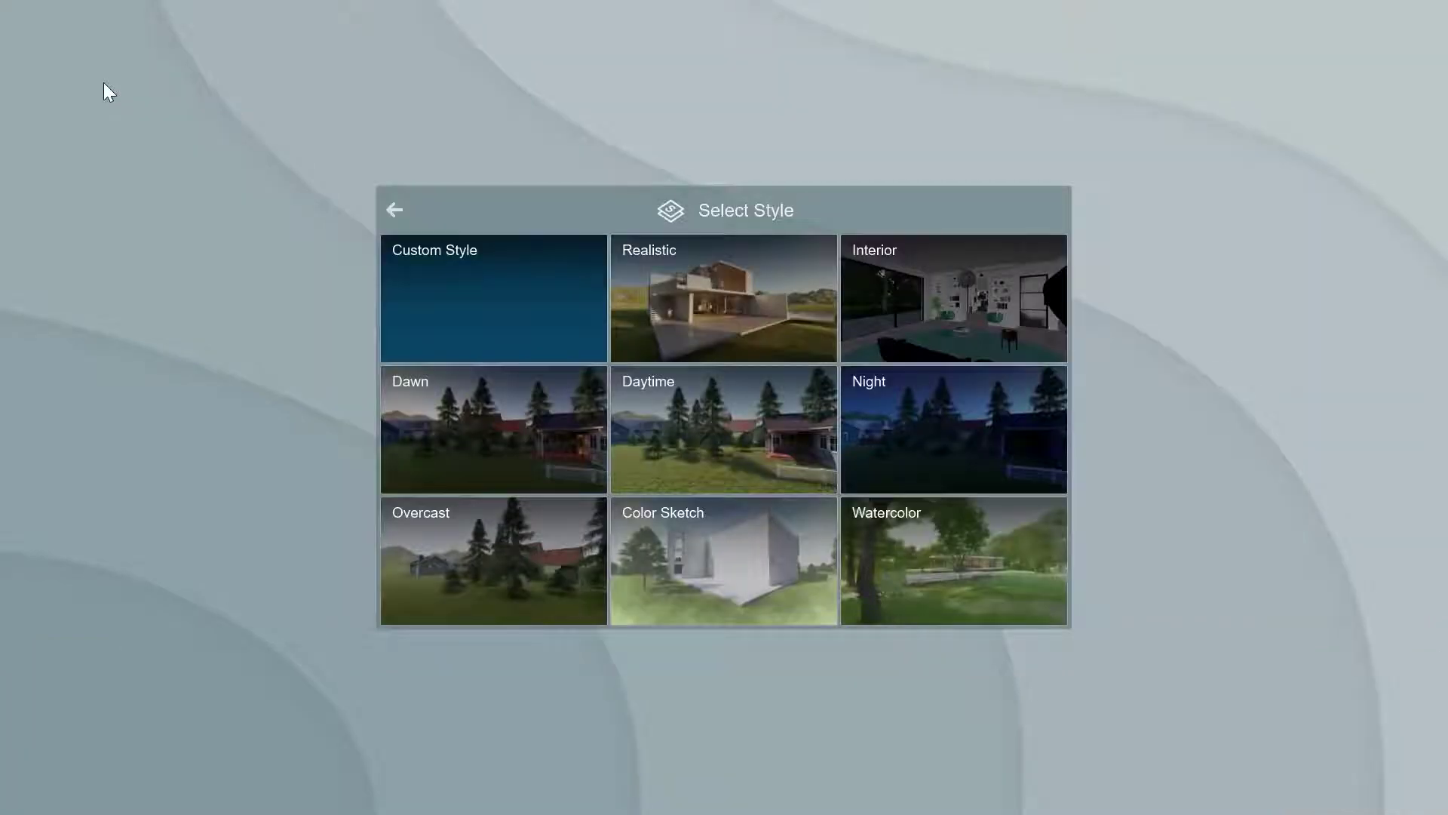
left_click(469, 541)
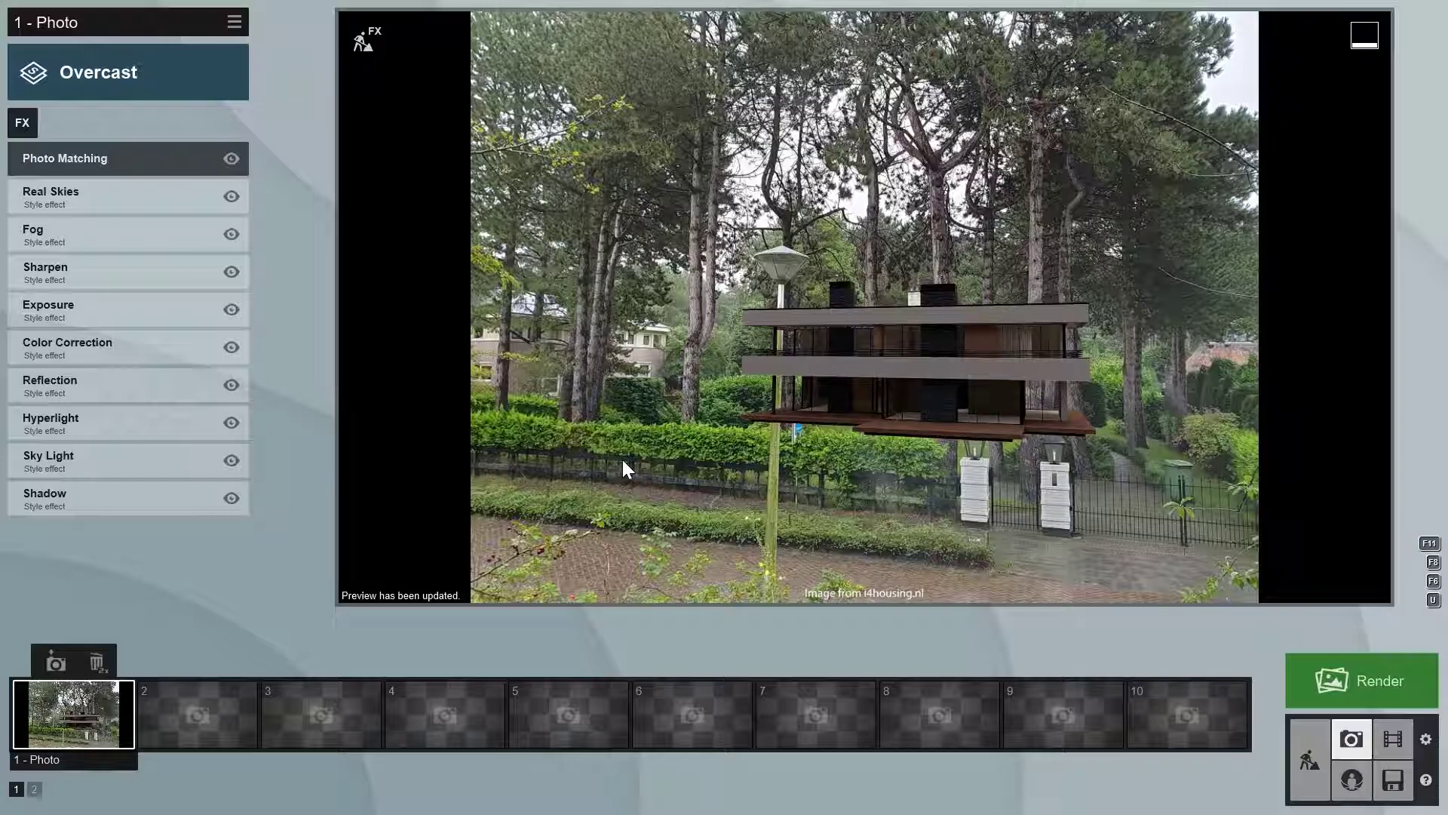
In Color Correction, lower Limit high to 0.6 and Temperature to 0.0.
left_click(142, 347)
mouse_move(217, 360)
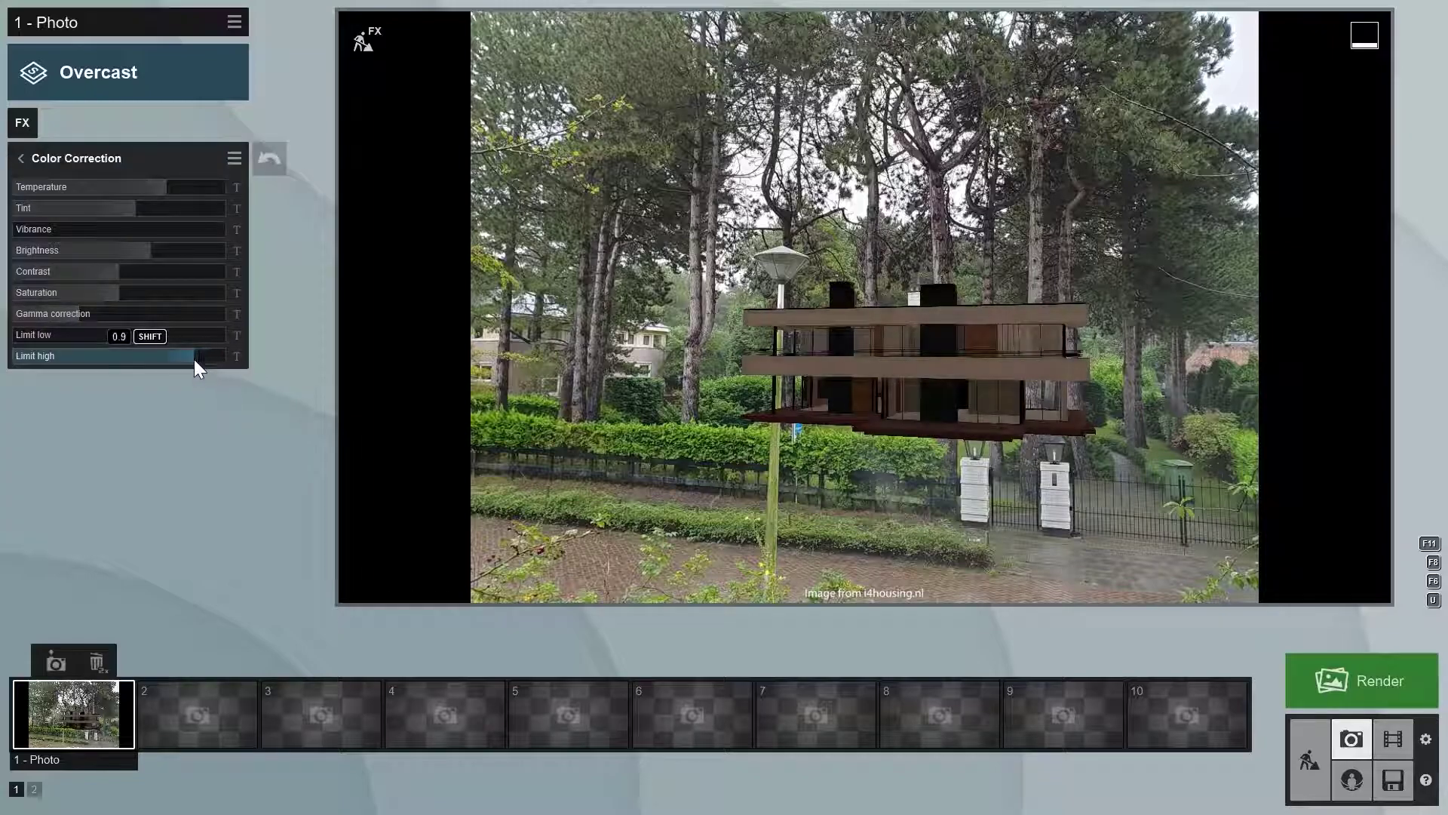
left_click_drag(172, 362, 137, 367)
mouse_move(166, 188)
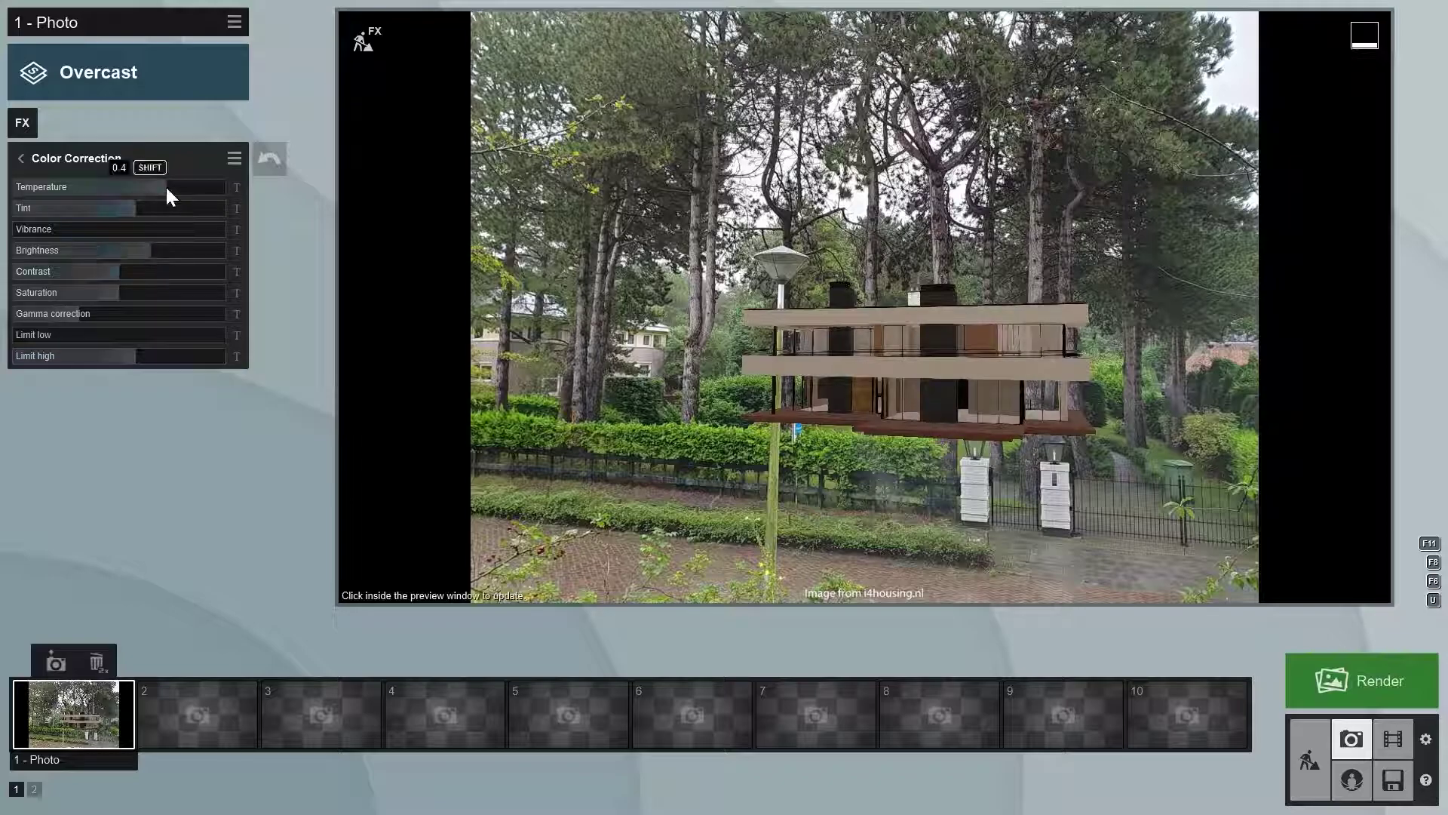
left_click_drag(167, 189, 101, 207)
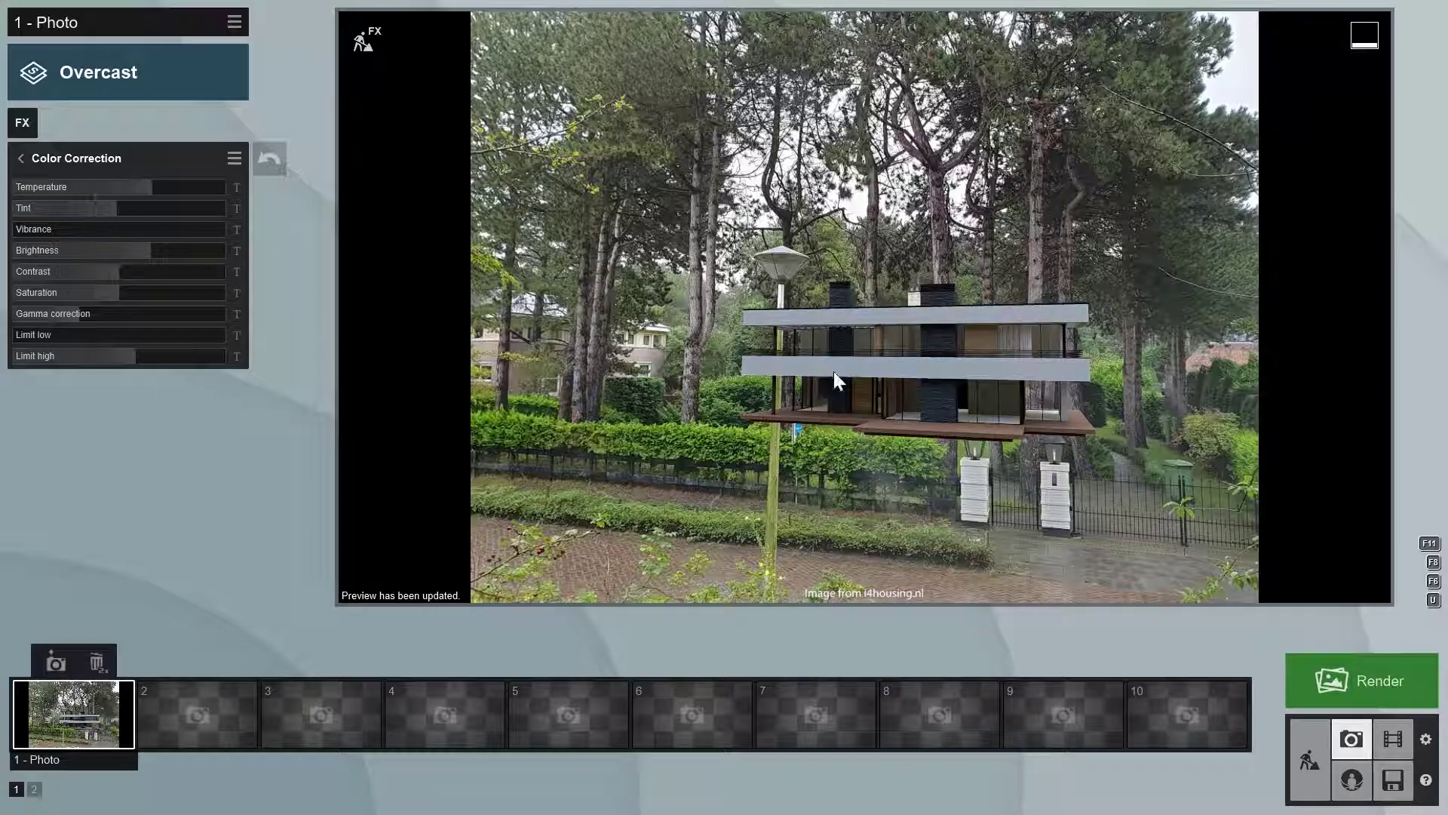
Render Photo 1 at 1920x1080 desktop size as 'rende' and open the output folder.
left_click(1362, 678)
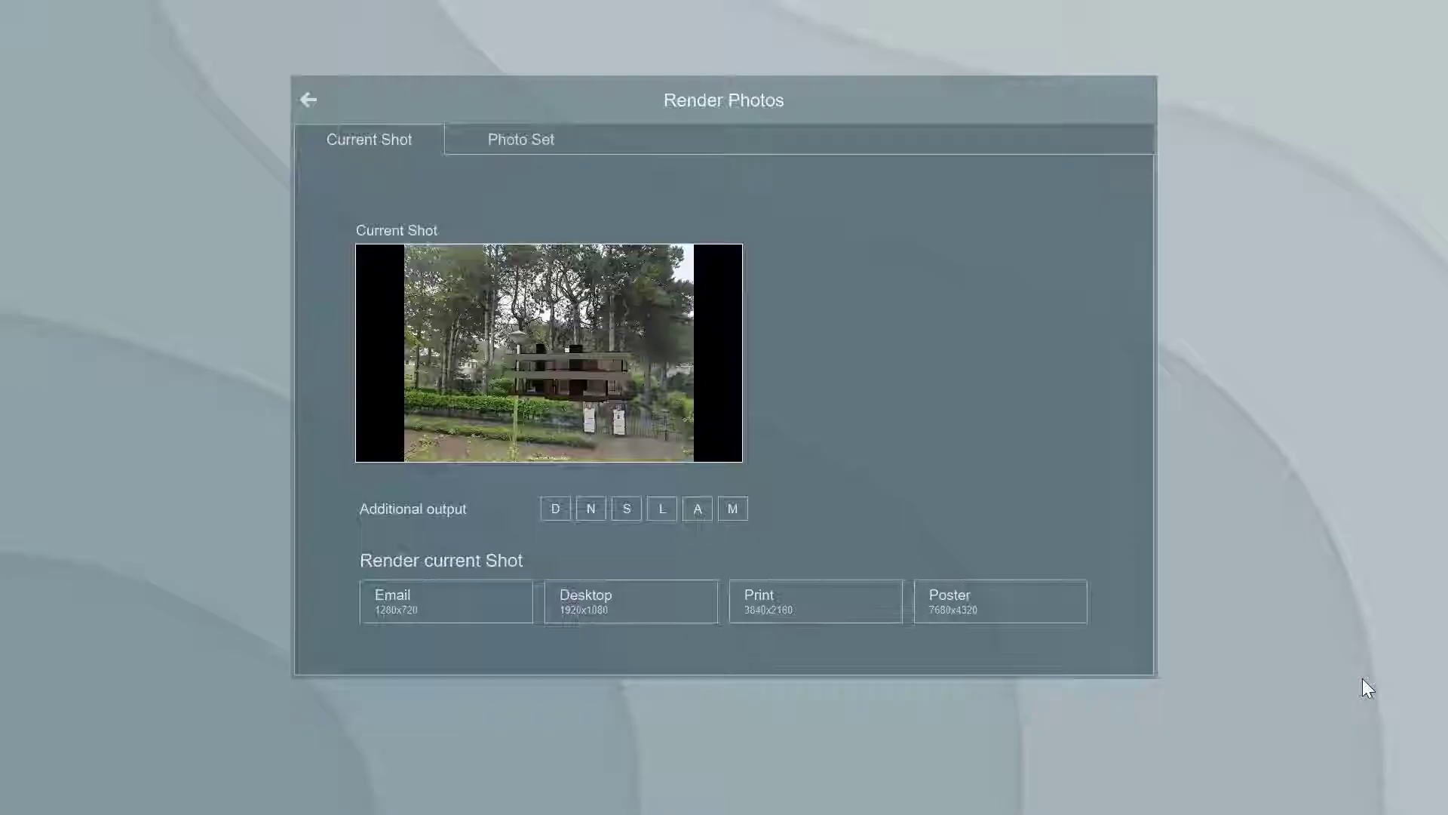
left_click(654, 613)
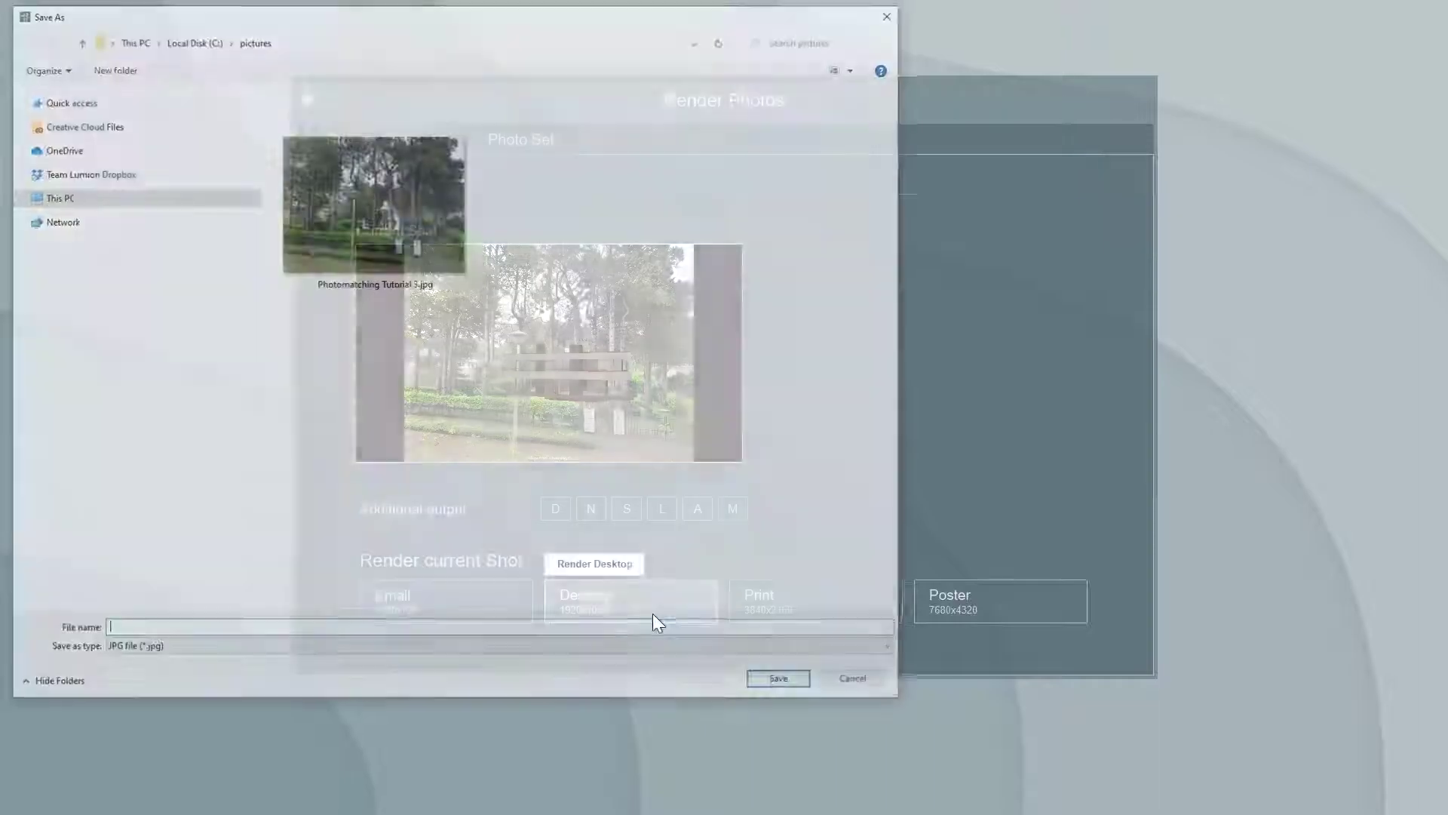
type("re")
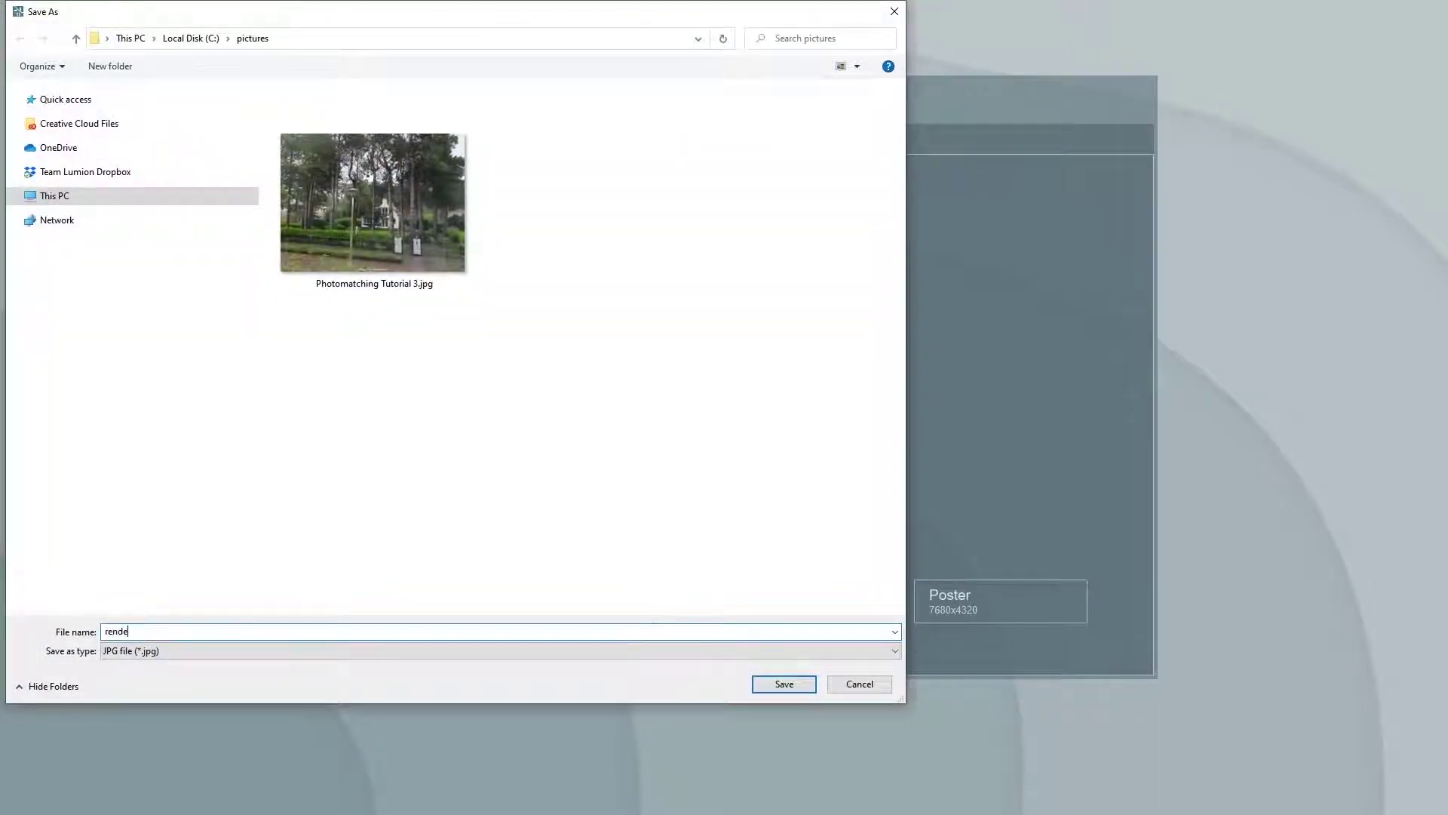
type("nde")
key("Return")
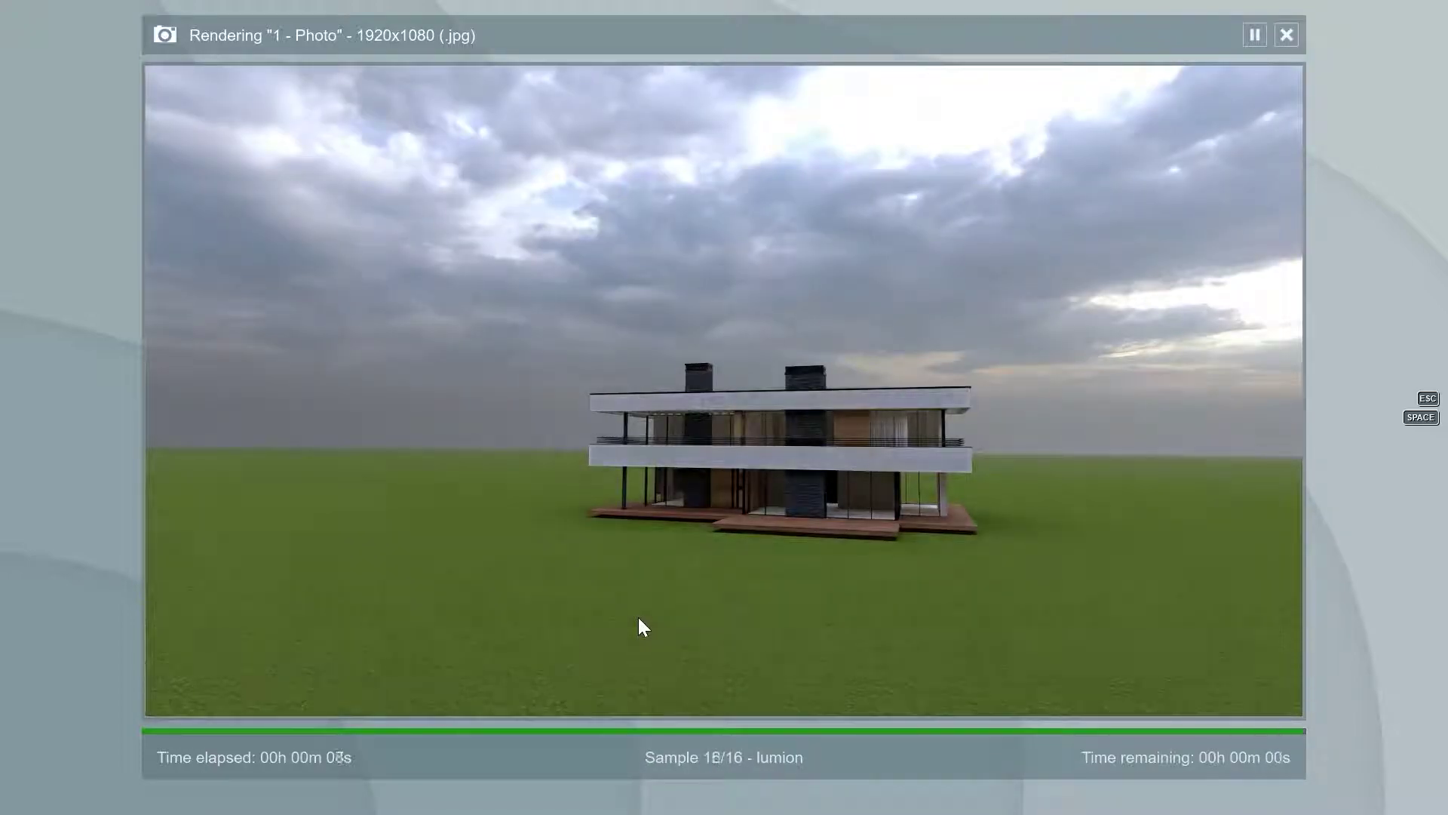
left_click(996, 692)
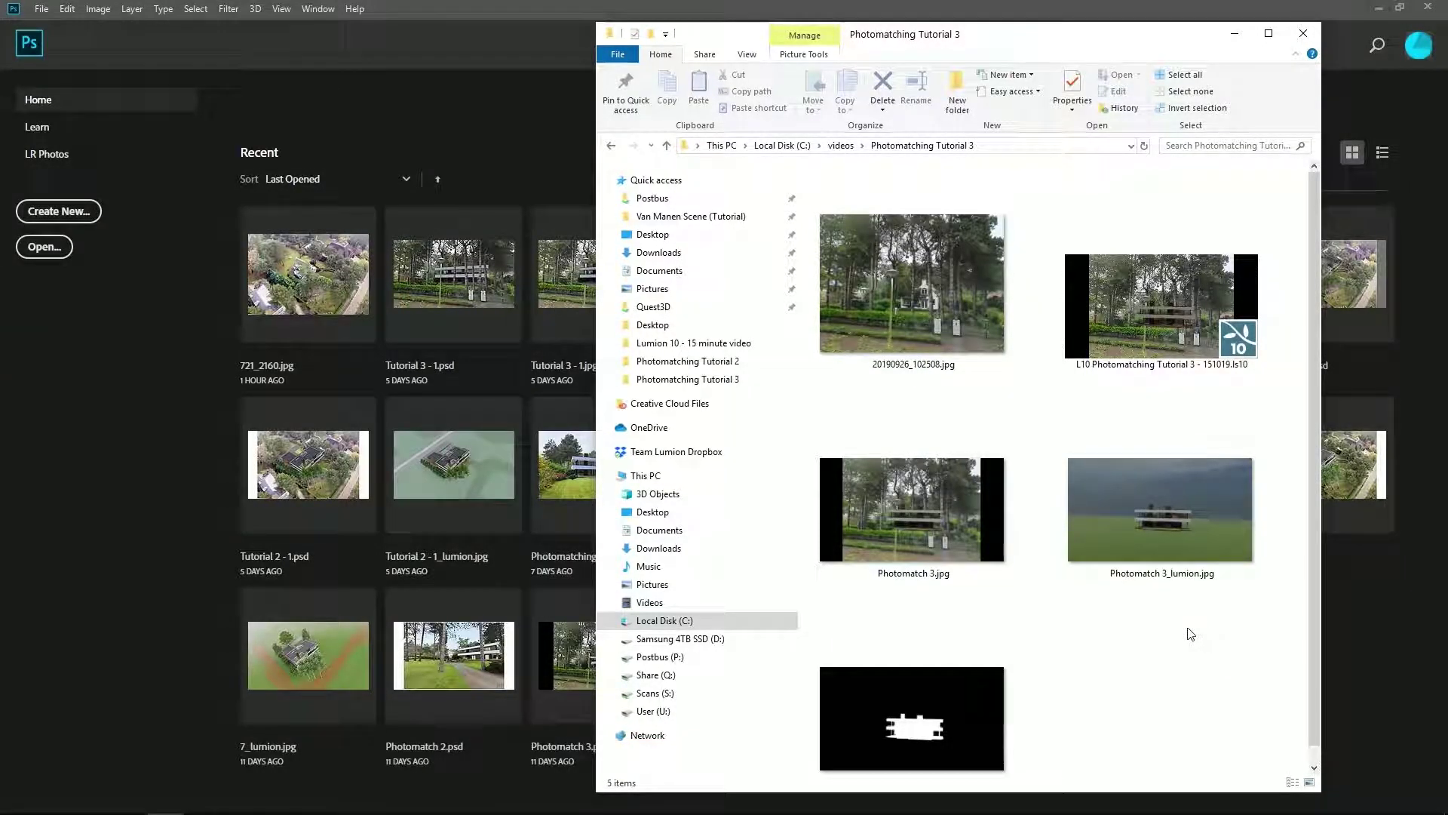
Open Photomatch 3.jpg in Photoshop and place Photomatch 3_lumion.jpg as a layer.
left_click_drag(934, 524, 418, 494)
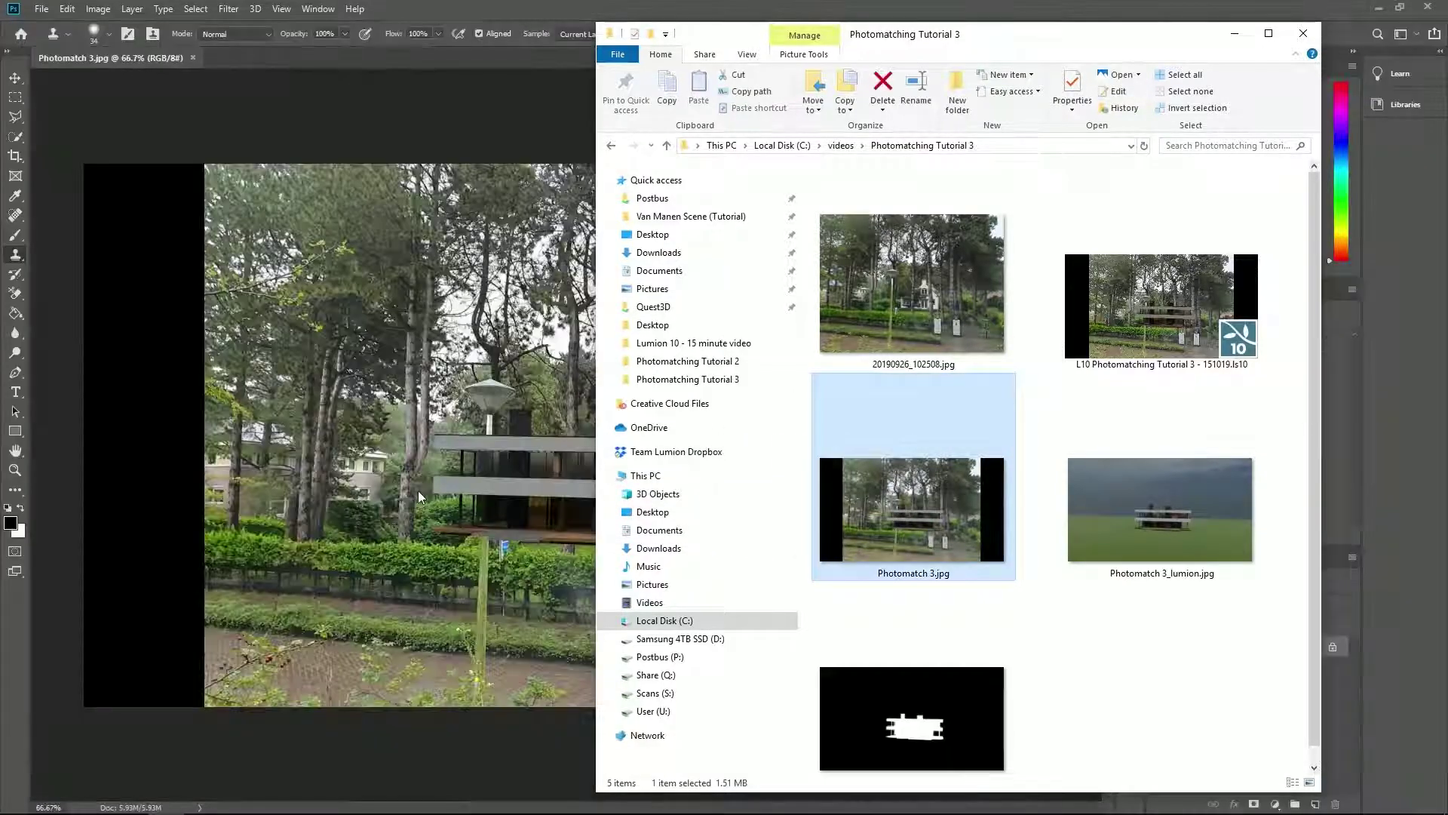
left_click_drag(1183, 509, 476, 522)
key("Return")
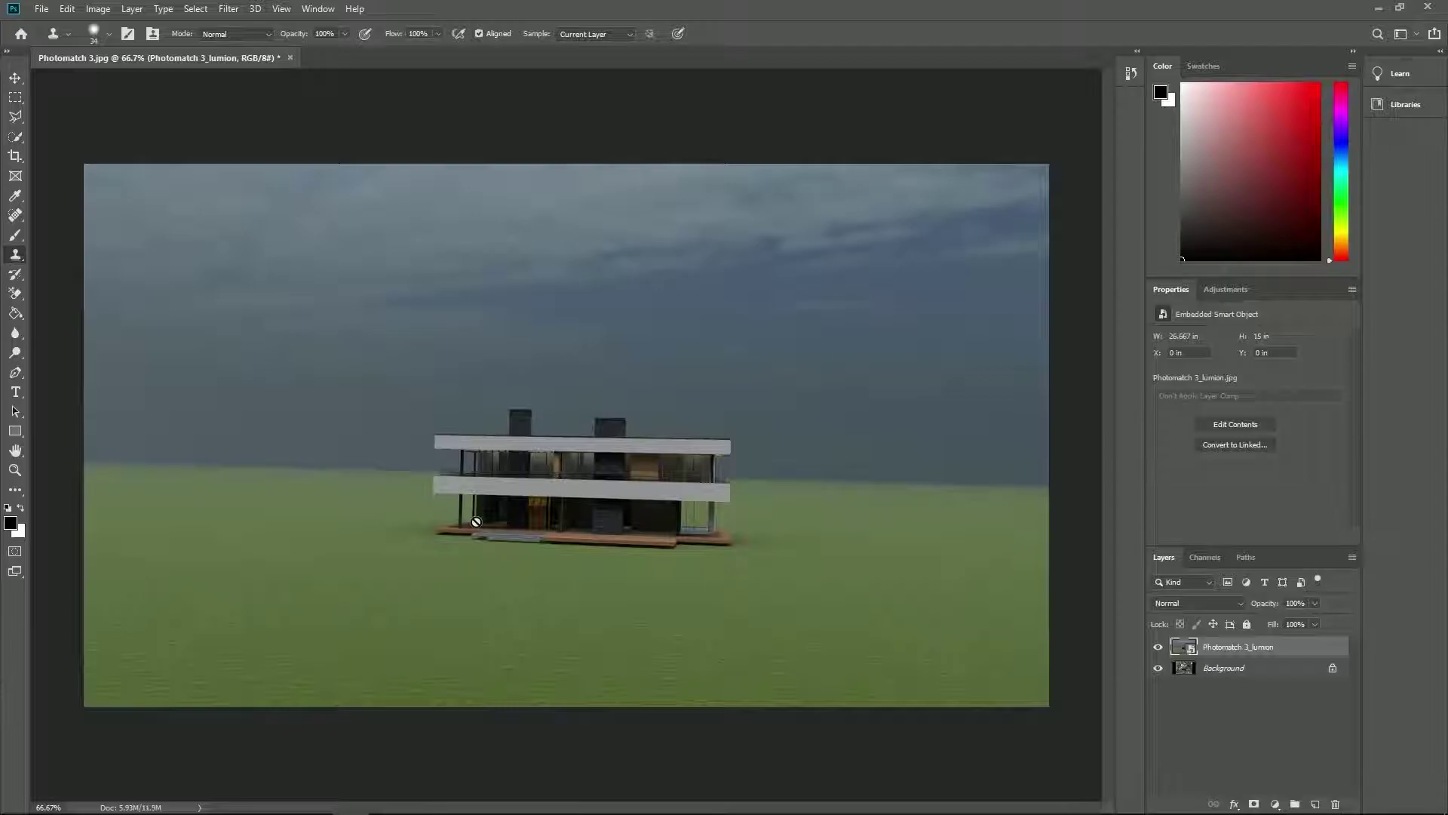
Place the white PhotoMask image and the original street photo as layers.
key("alt+Tab")
left_click_drag(905, 679, 487, 583)
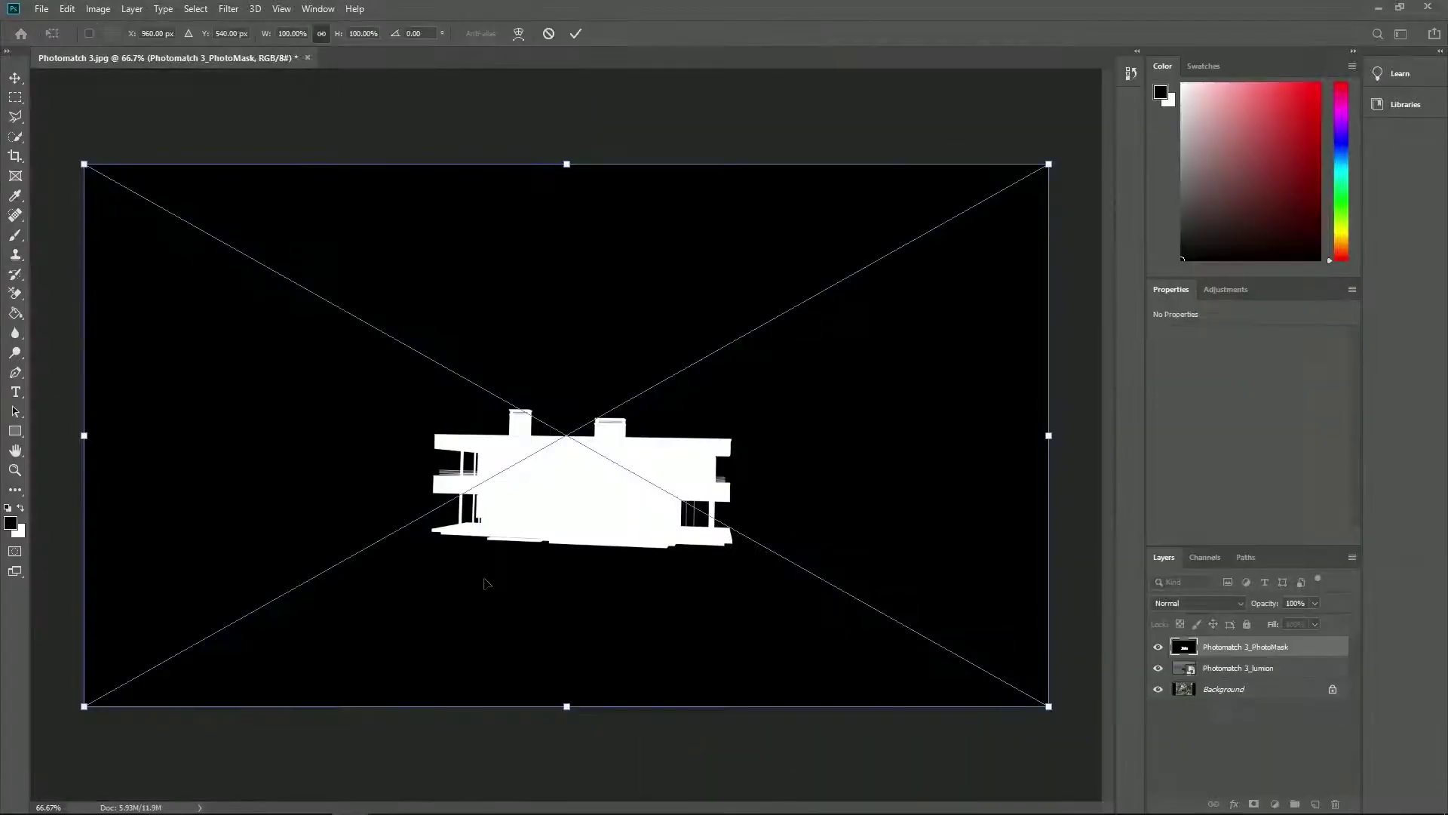
key("Return")
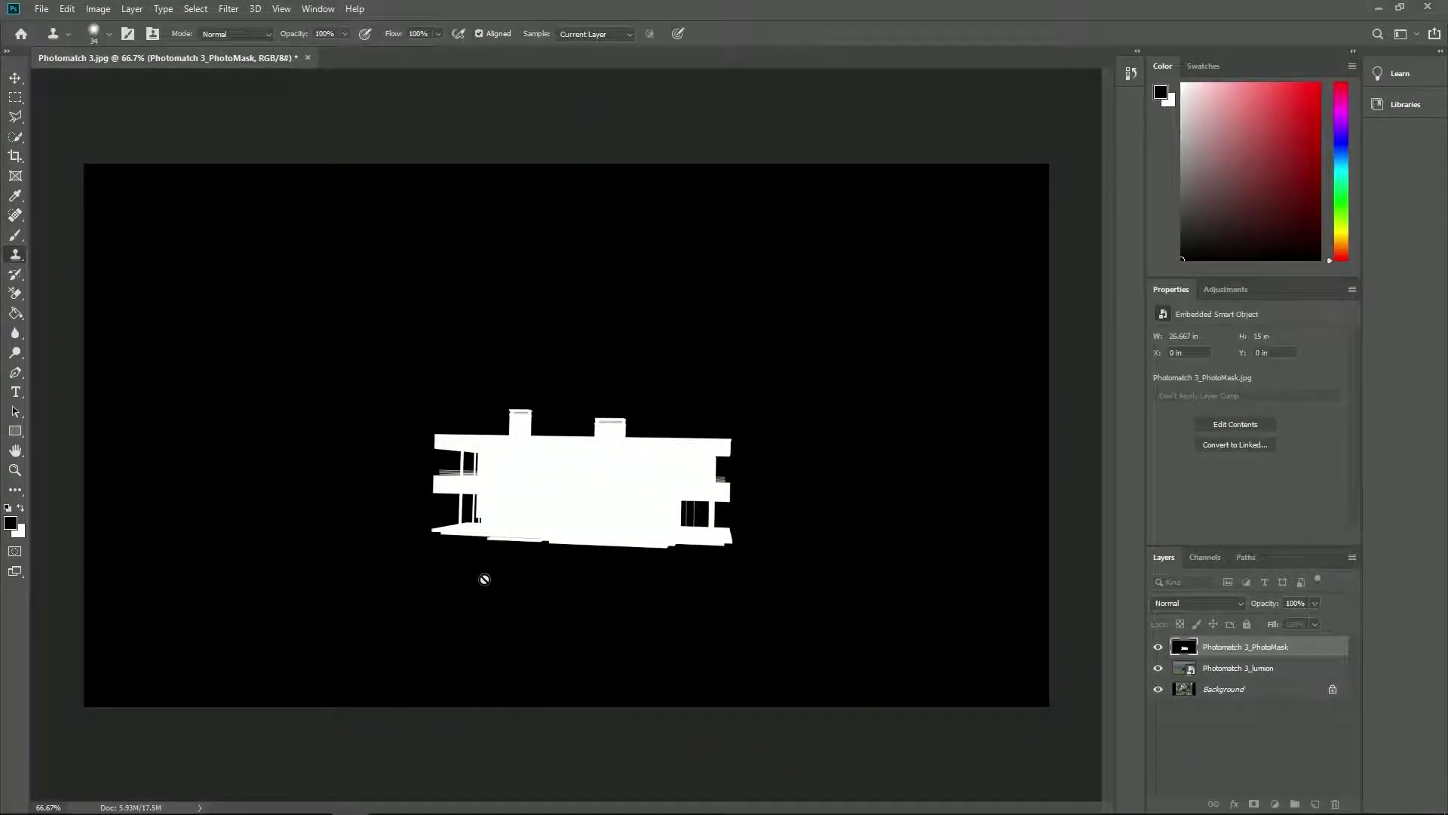
key("alt+Tab")
left_click_drag(908, 297, 506, 429)
key("Return")
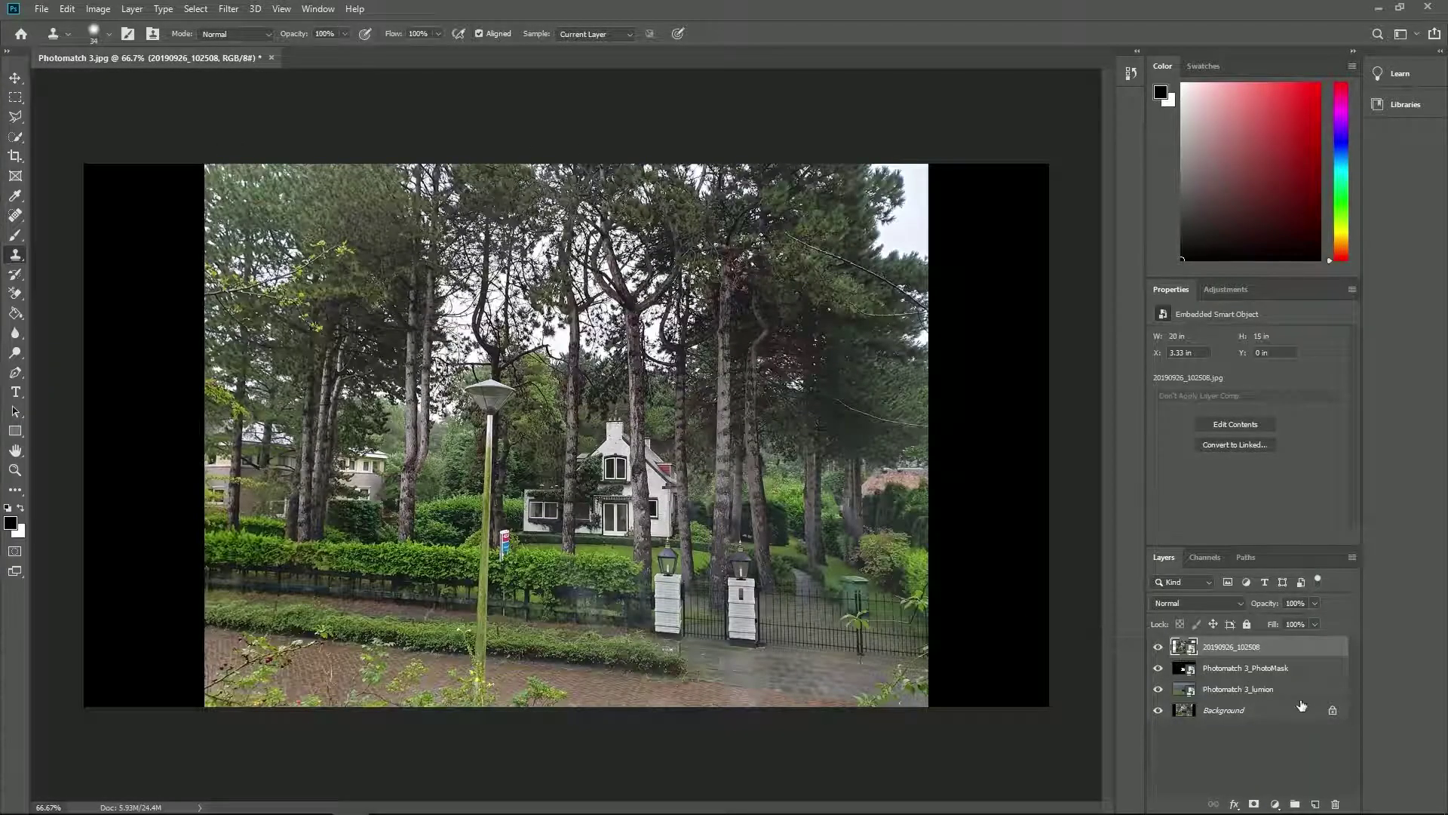
Unlock the background layer, rename it PhotoMatch, and rename Photomatch 3_lumion to Render.
left_click(1333, 712)
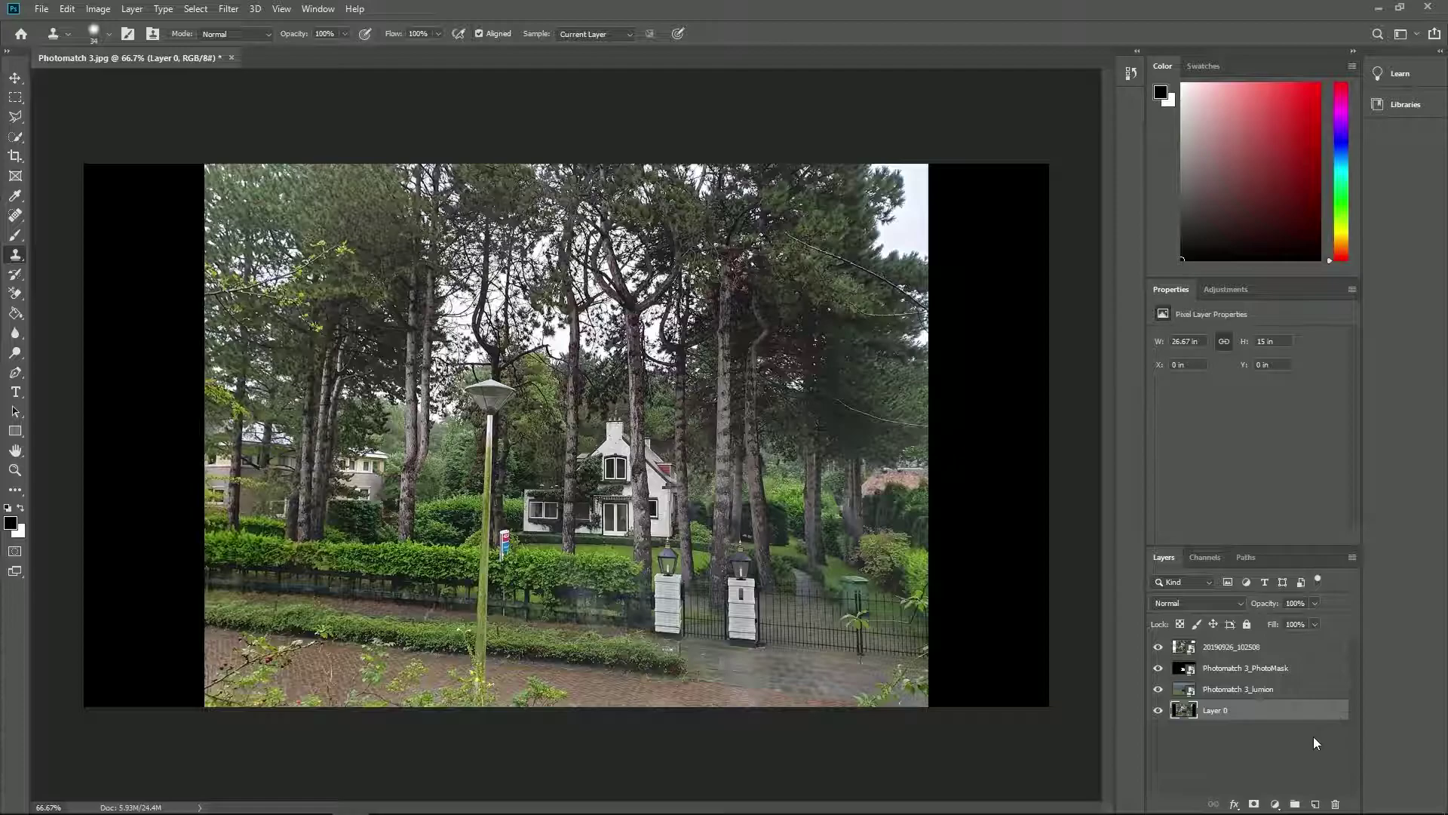
double_click(1215, 710)
type("PhotoMatch")
key("Return")
left_click(1230, 688)
double_click(1230, 688)
type("Render")
key("Return")
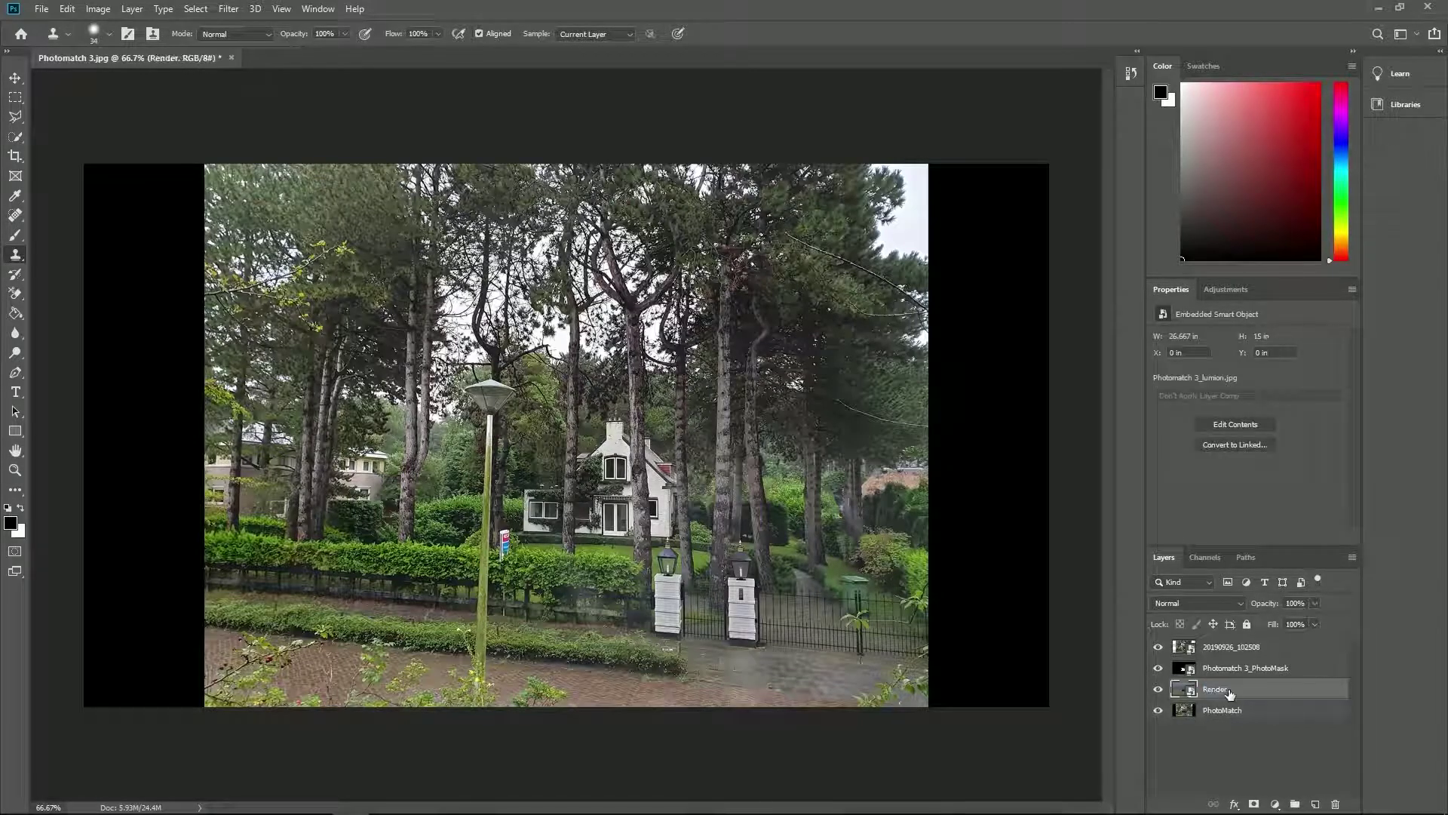
Rename the mask layer PhotoMask and the top street photo layer Original Photo.
double_click(1237, 668)
type("PhotoMask")
key("Return")
double_click(1229, 647)
type("Original Pl")
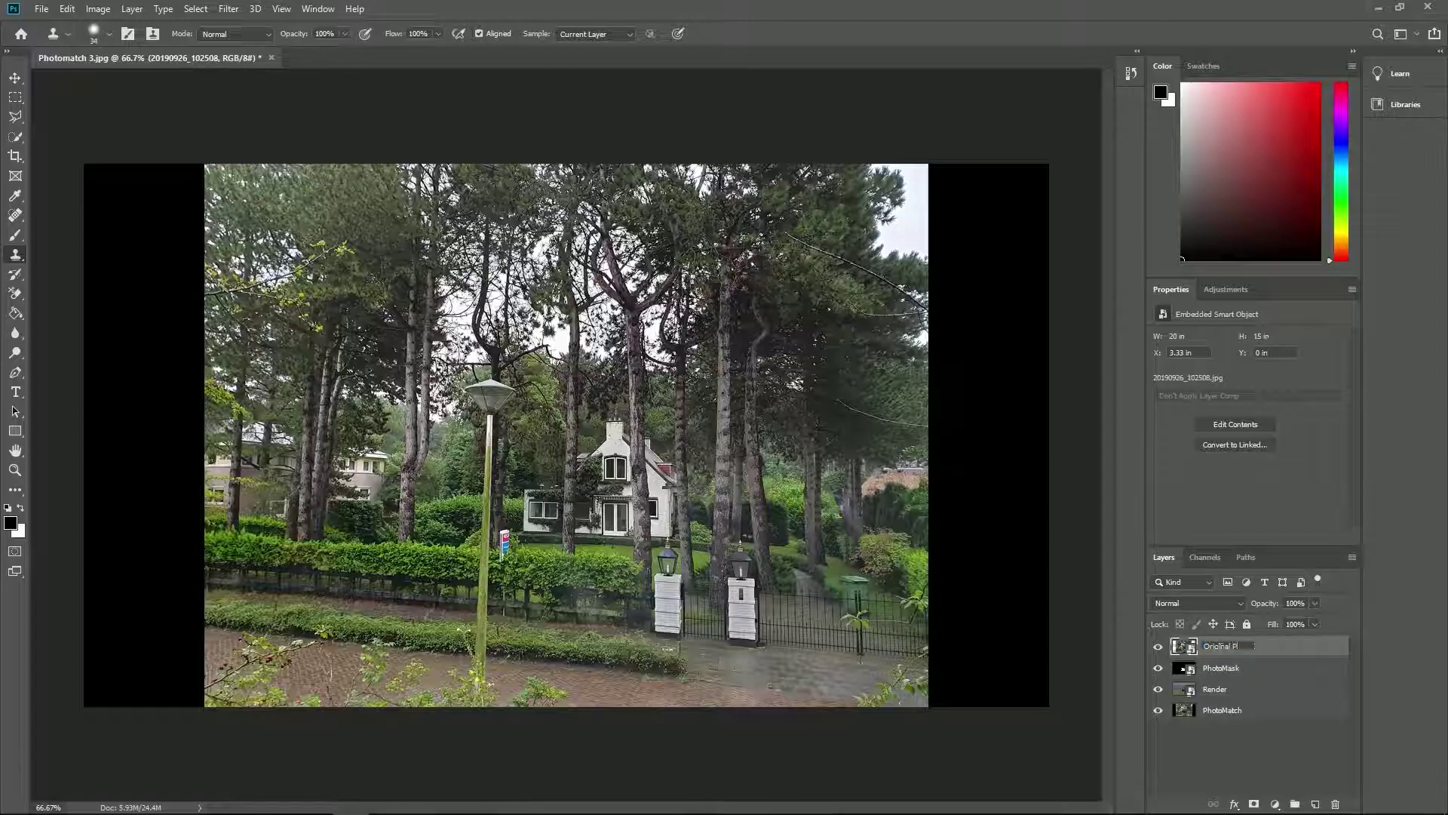
type("oto")
key("Return")
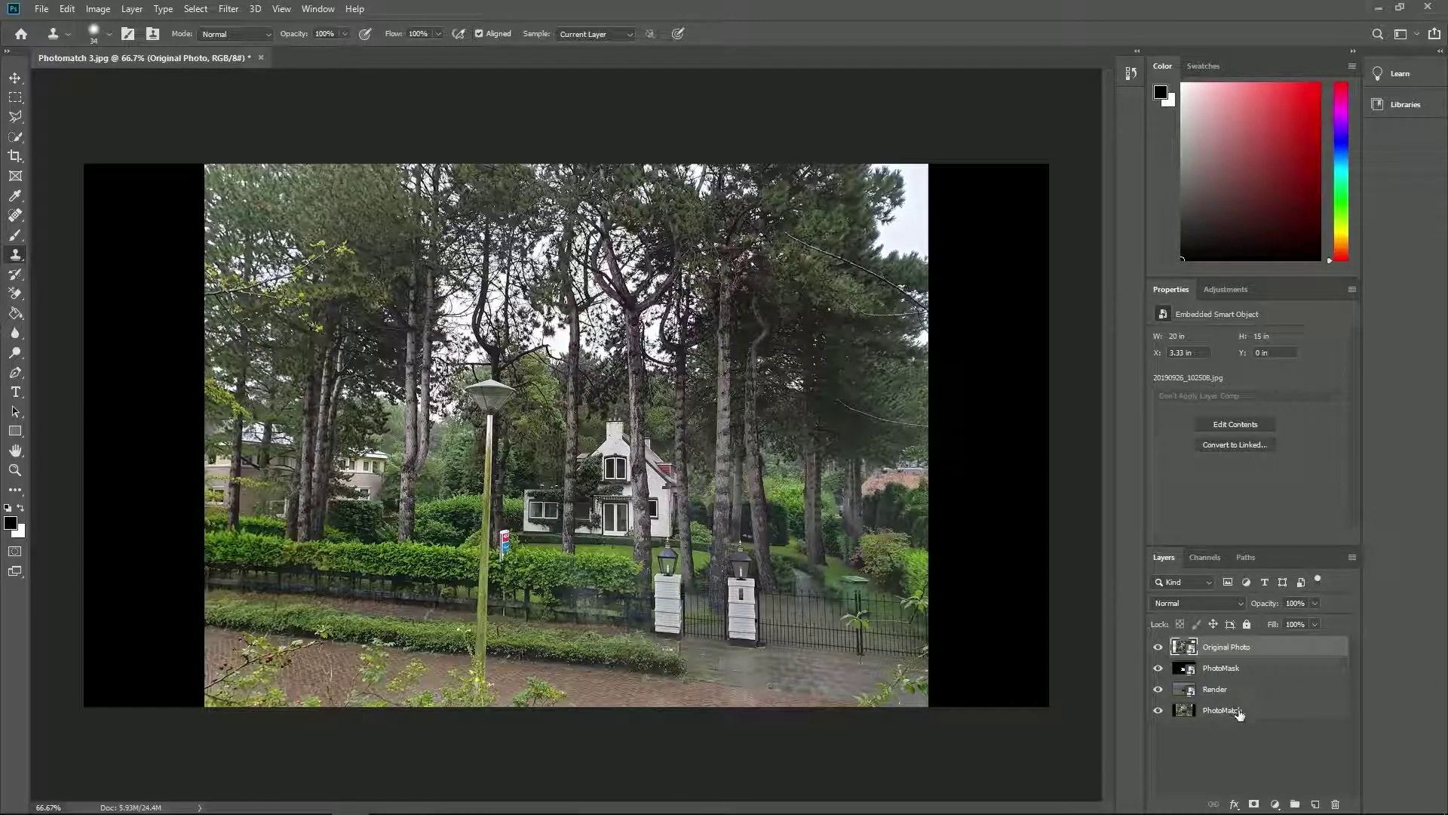
Move PhotoMatch under Original Photo, then hide Original Photo and PhotoMatch to reveal the mask.
left_click_drag(1240, 714, 1239, 664)
left_click(1160, 646)
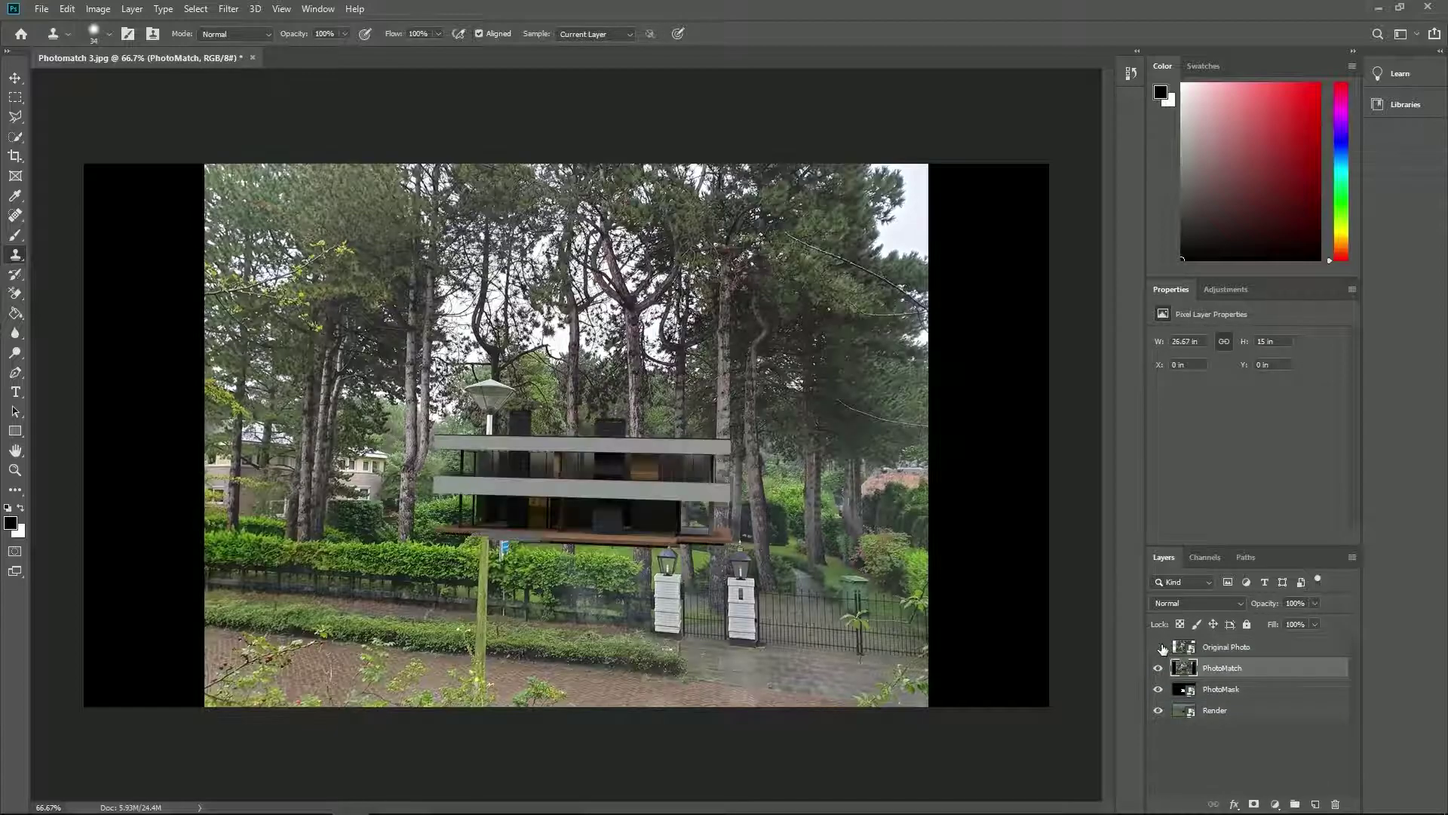
left_click(1160, 646)
left_click(1160, 646)
left_click(1160, 647)
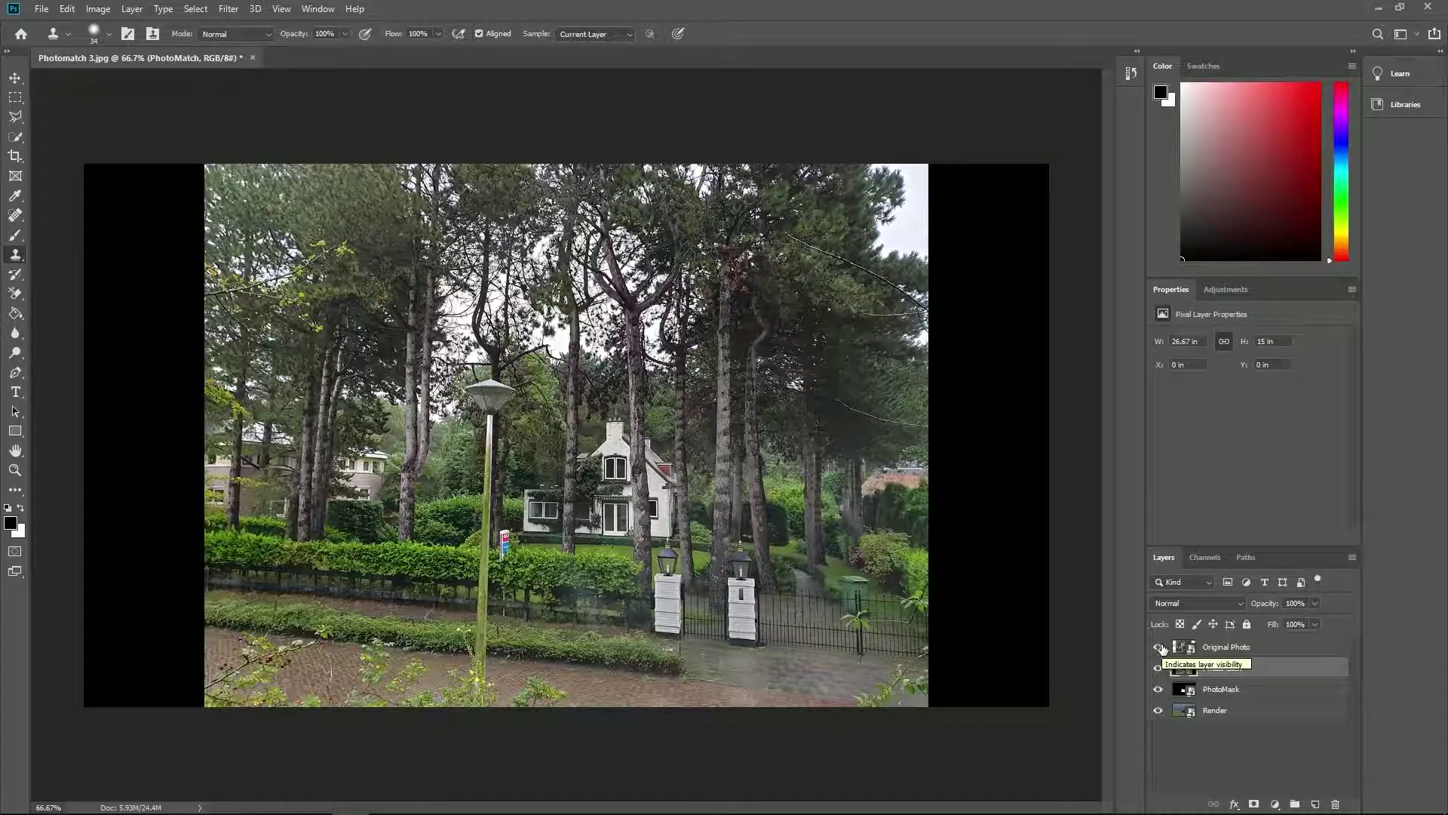
left_click(1229, 693)
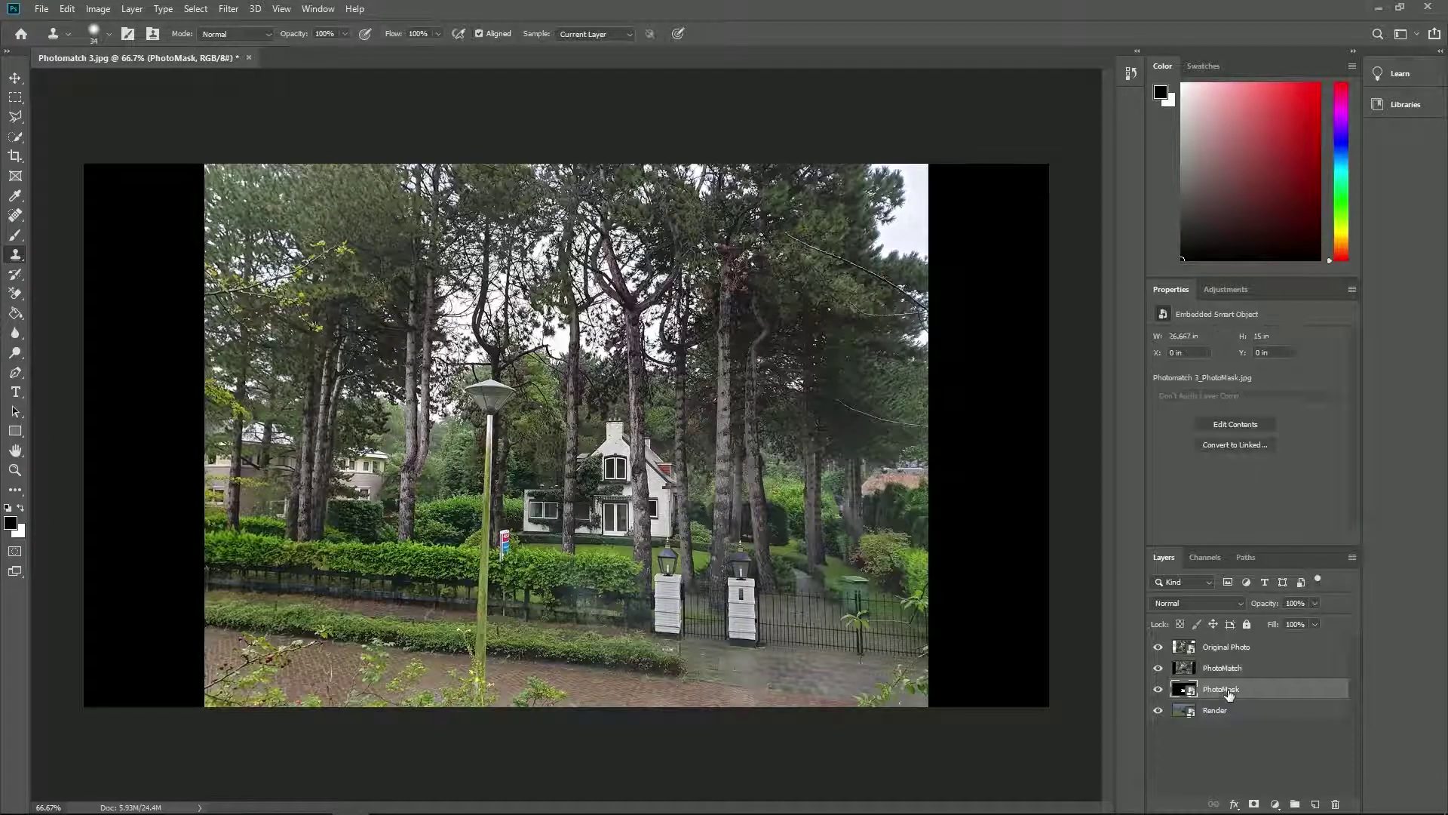
left_click(1158, 646)
left_click(1158, 667)
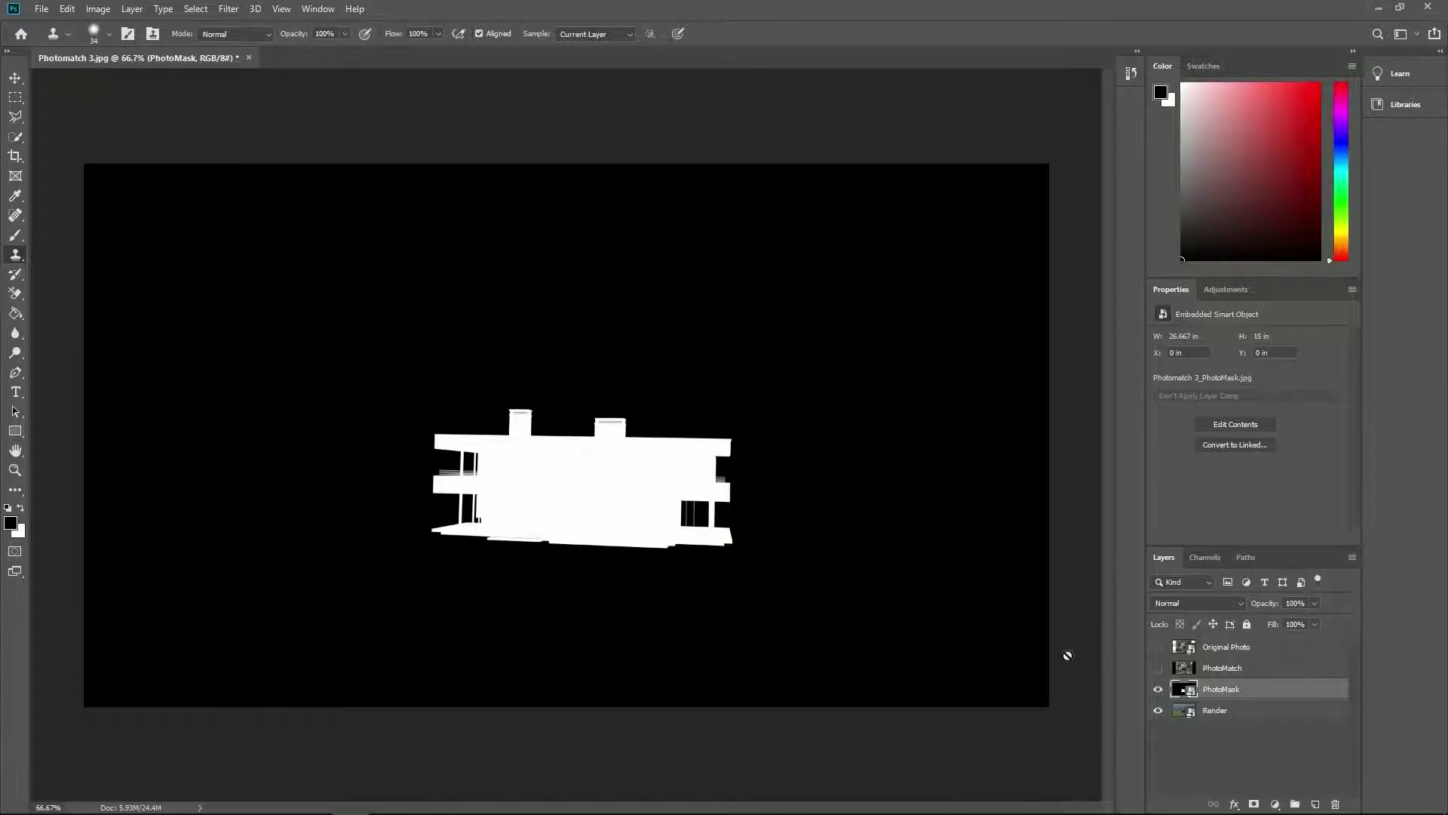
Copy the PhotoMask white silhouette, hide PhotoMask, and paste it into a new layer mask on Render.
key("ctrl+a")
left_click(1158, 689)
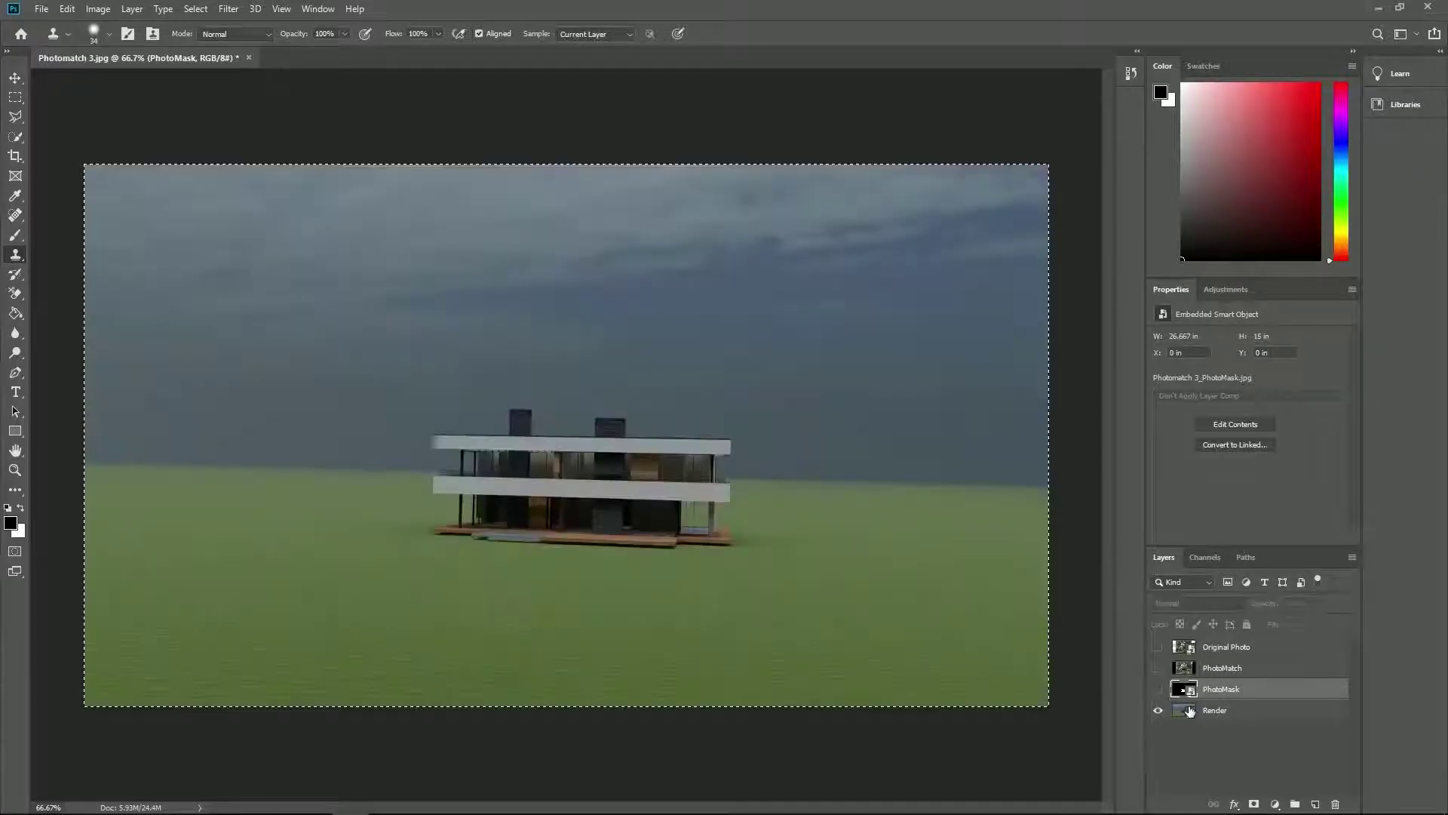
left_click(1226, 717)
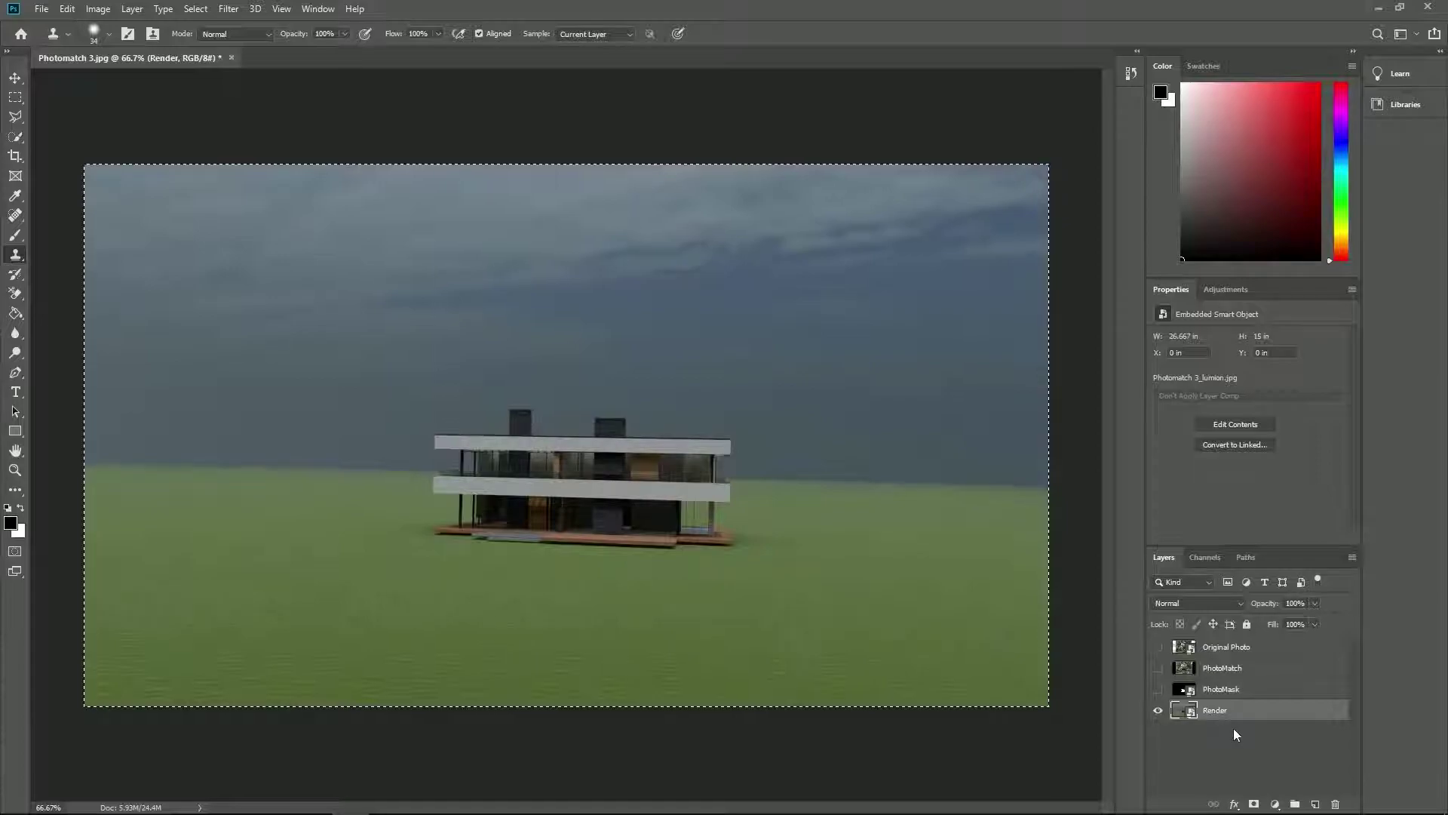
left_click(1254, 803)
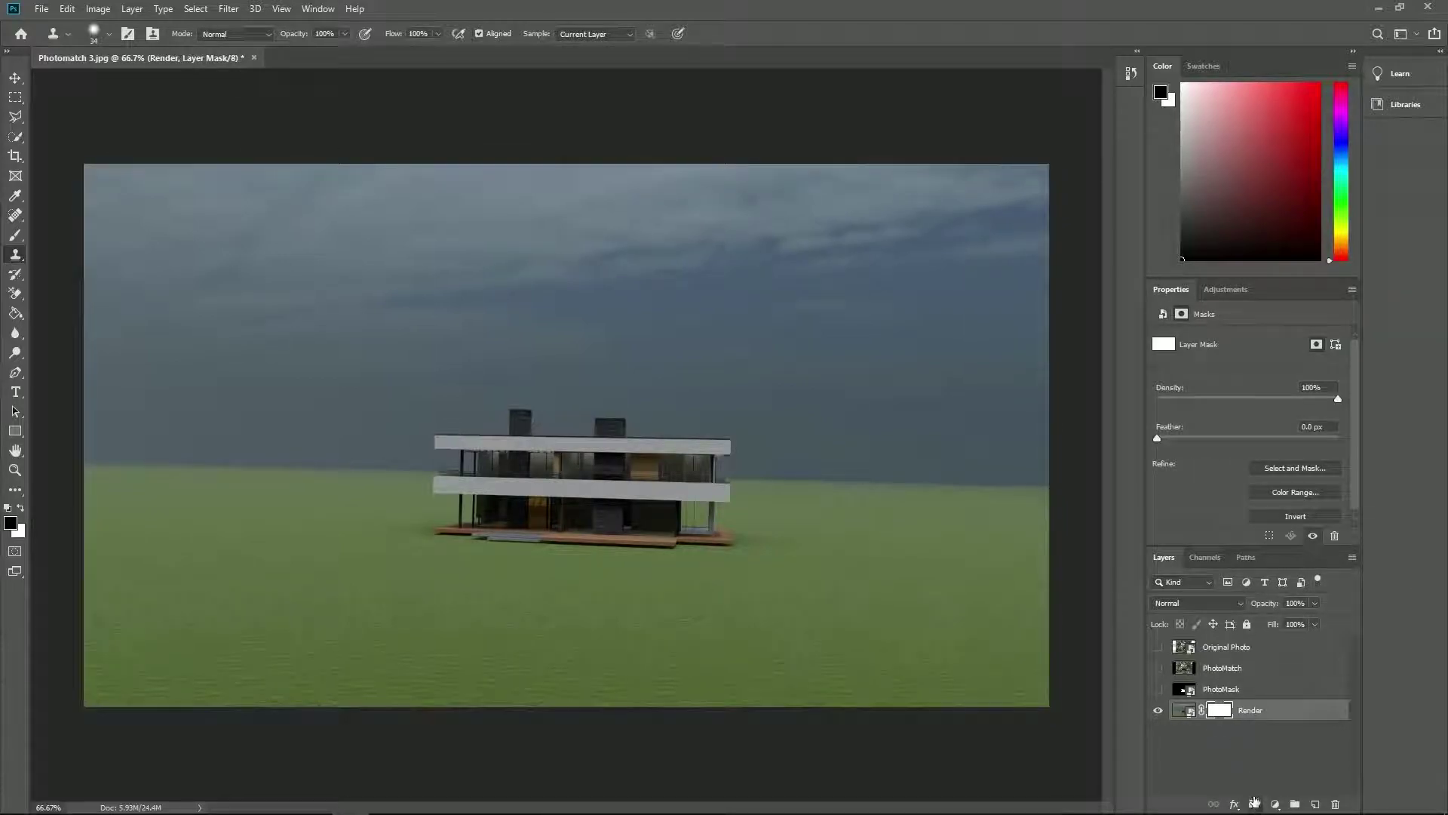
left_click(1210, 558)
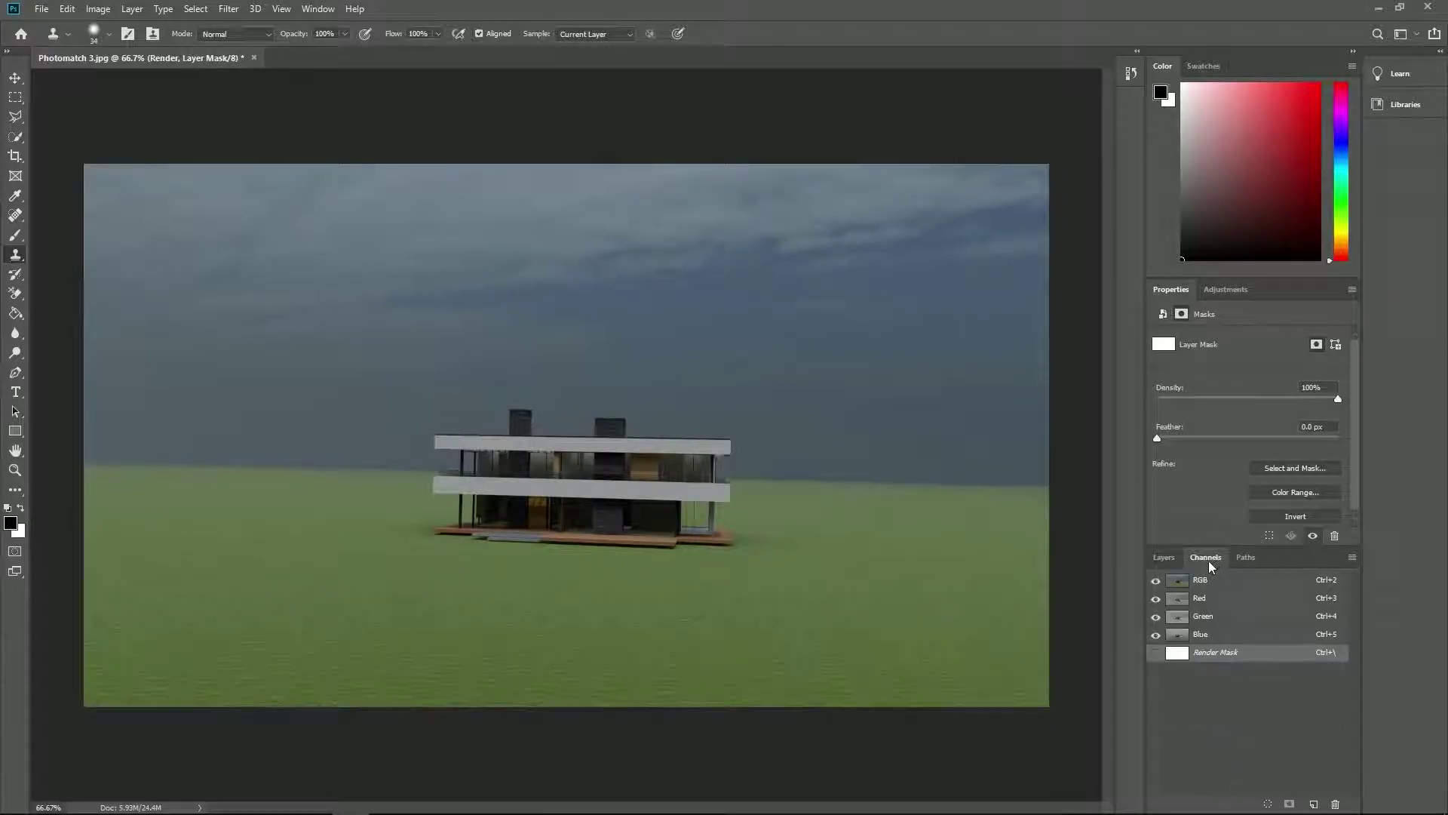
left_click(1157, 654)
left_click(1175, 654, "ctrl")
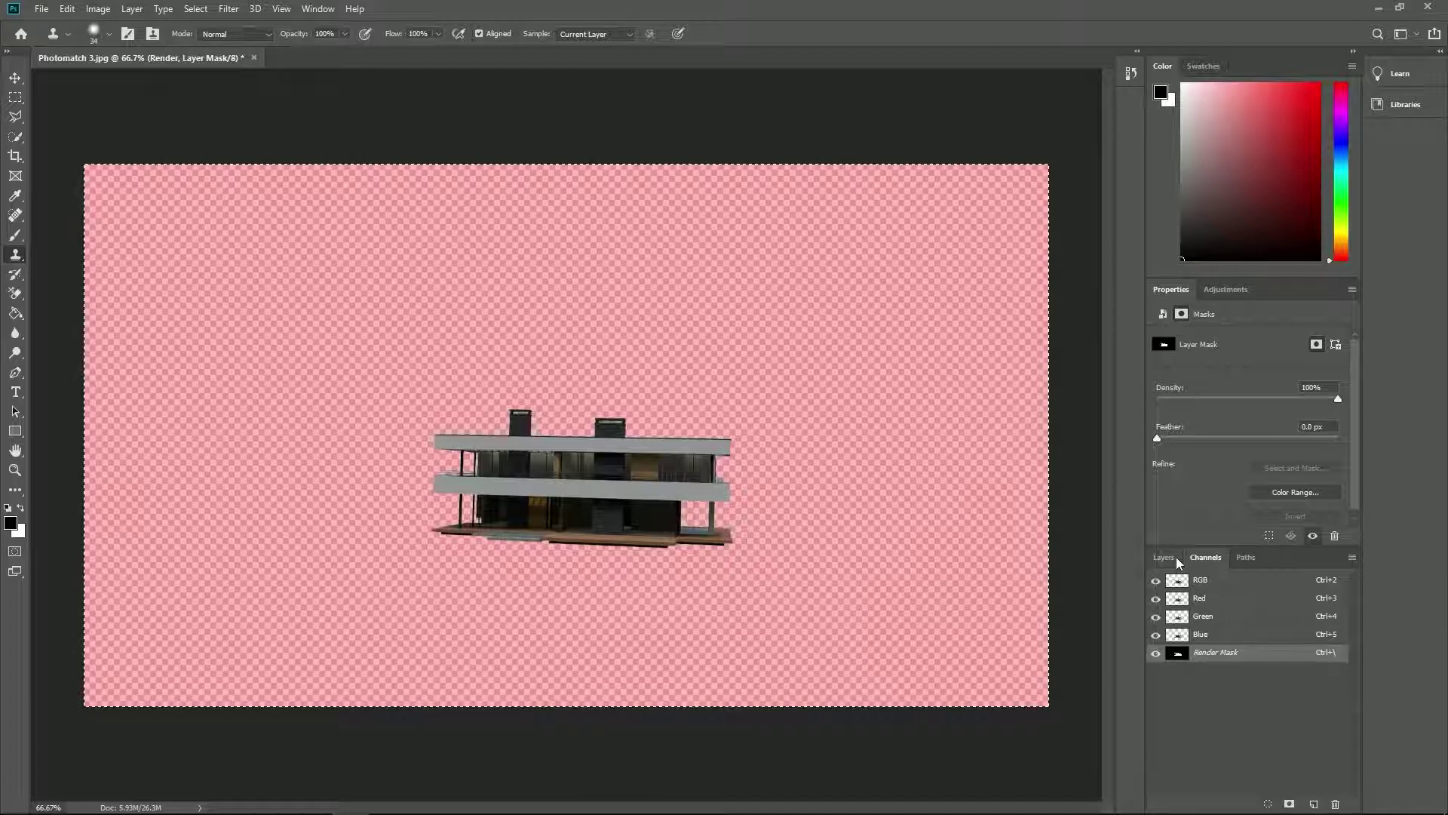
Hide the pink mask overlay and drag the Render layer to the top of the stack.
left_click(1167, 557)
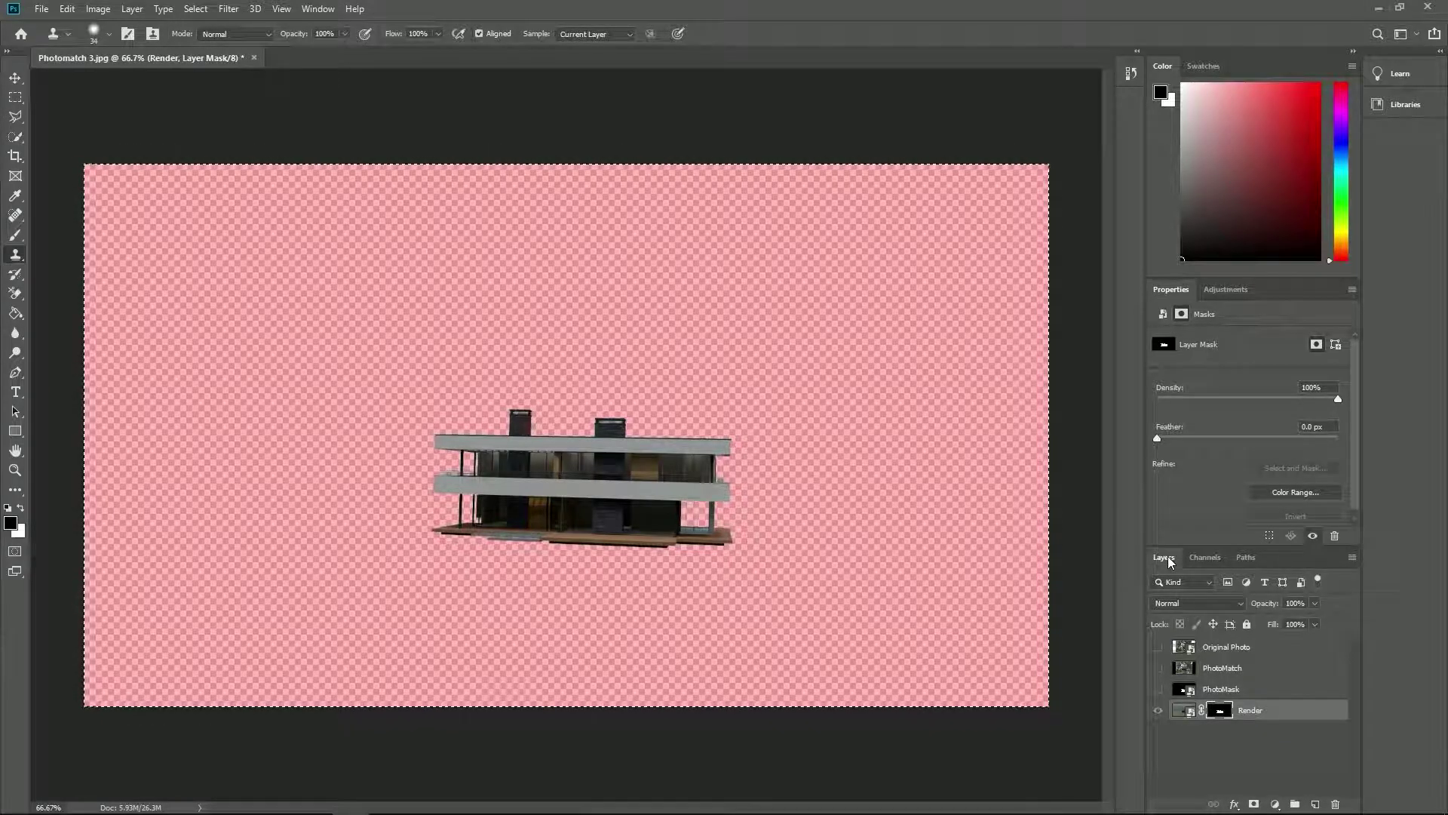
key("backslash")
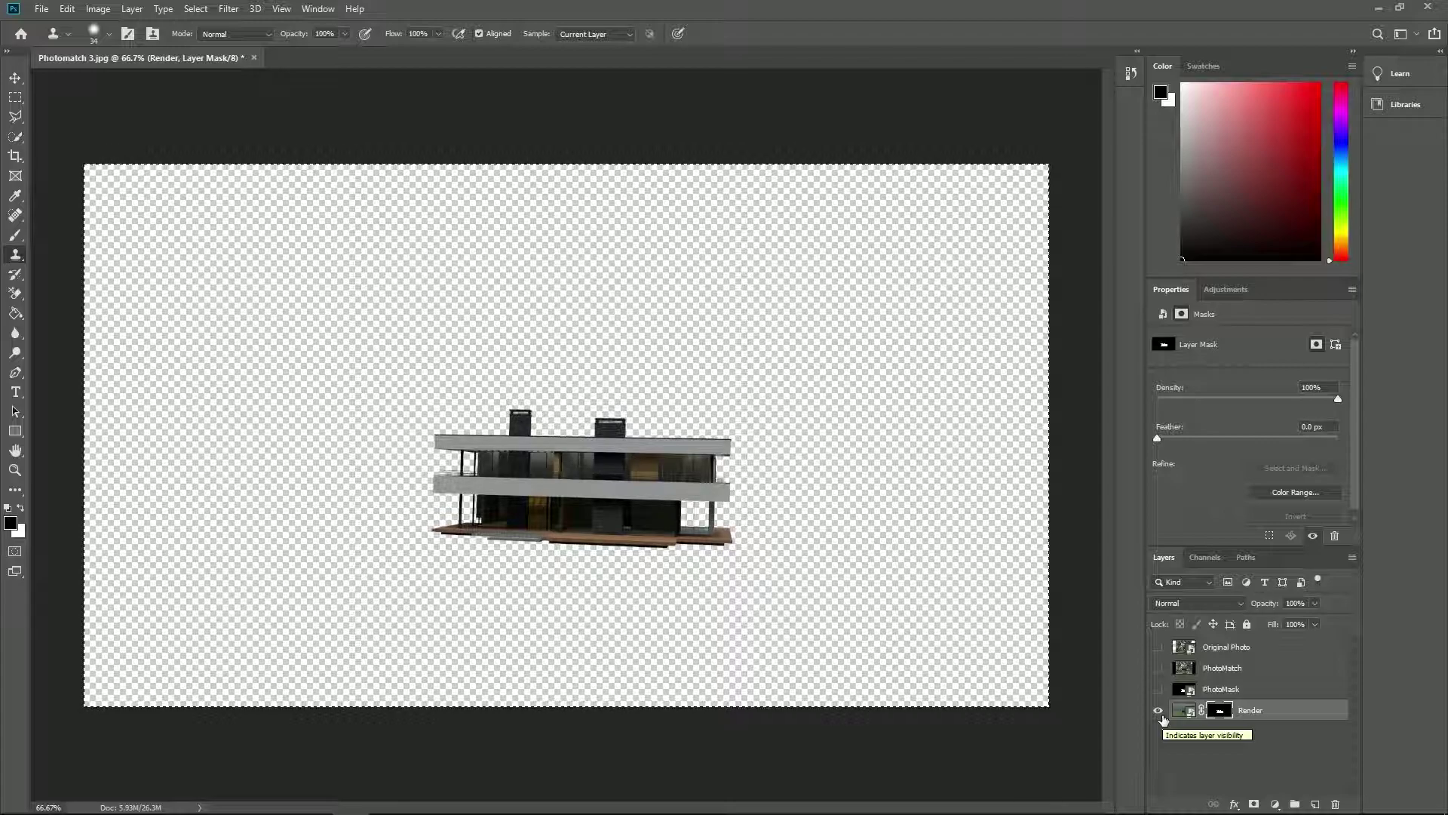
left_click_drag(1250, 712, 1247, 643)
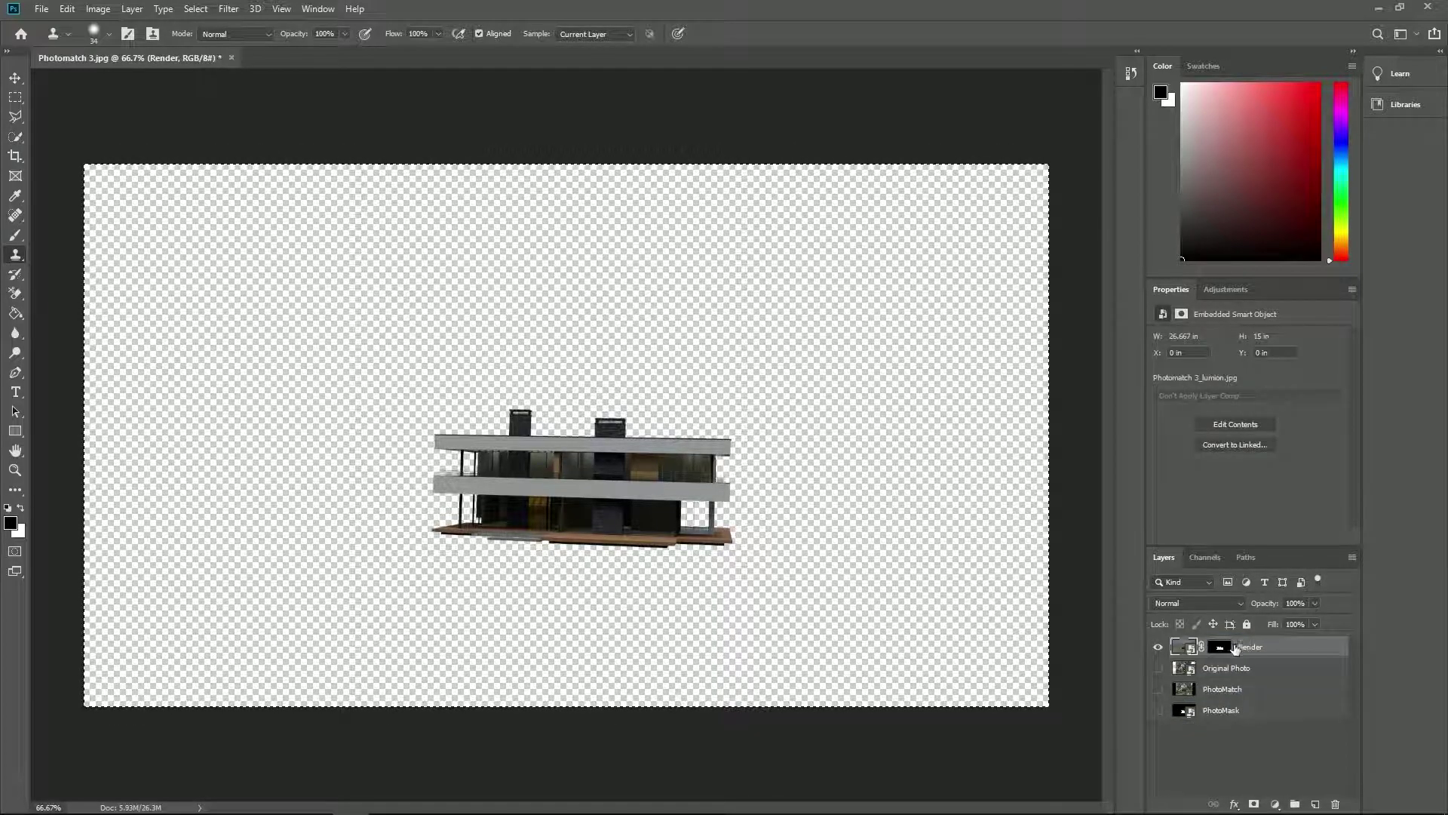
Toggle Original Photo and Render visibility to check the villa cut-out against the street.
left_click(1158, 669)
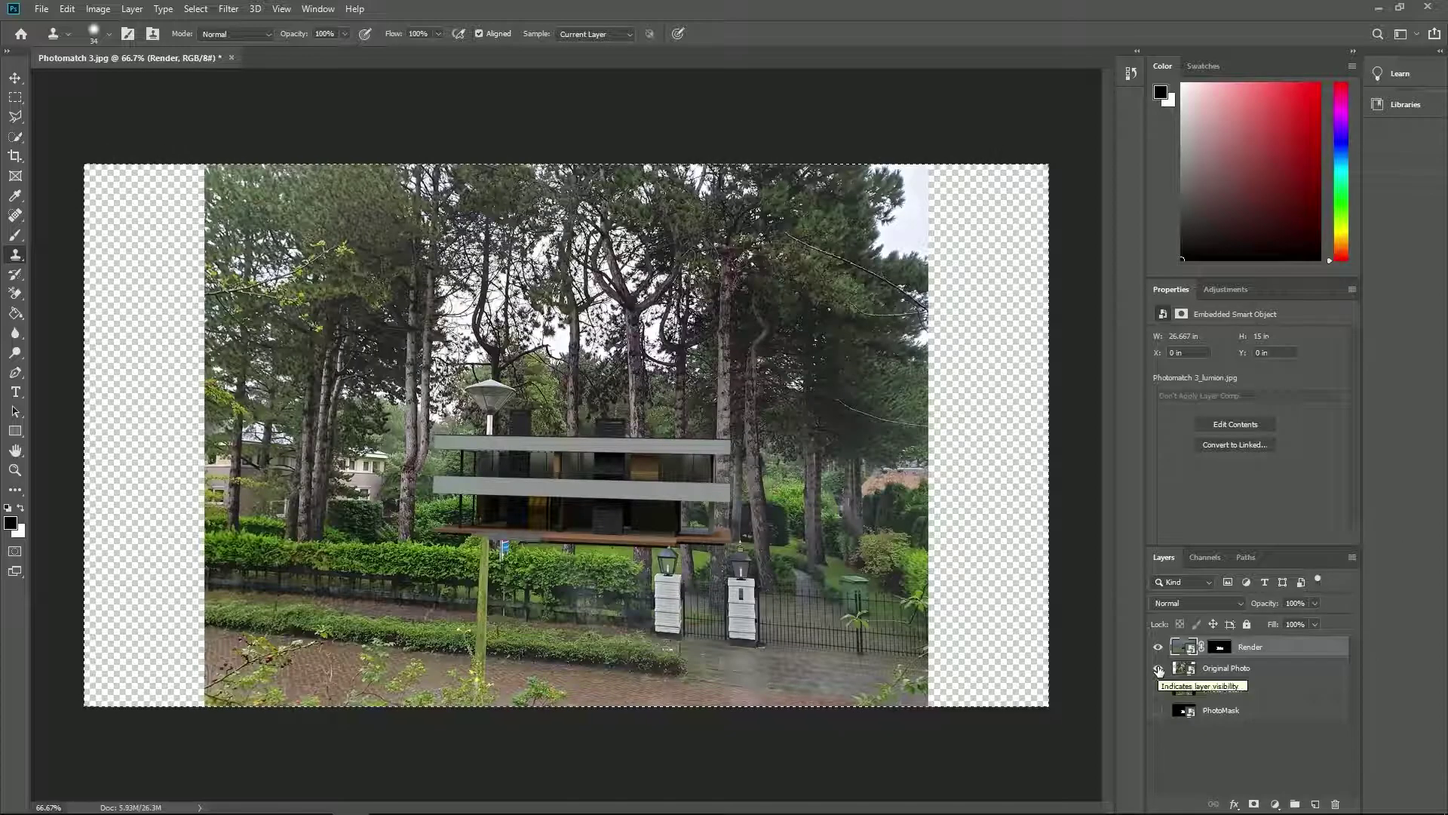
left_click(1159, 669)
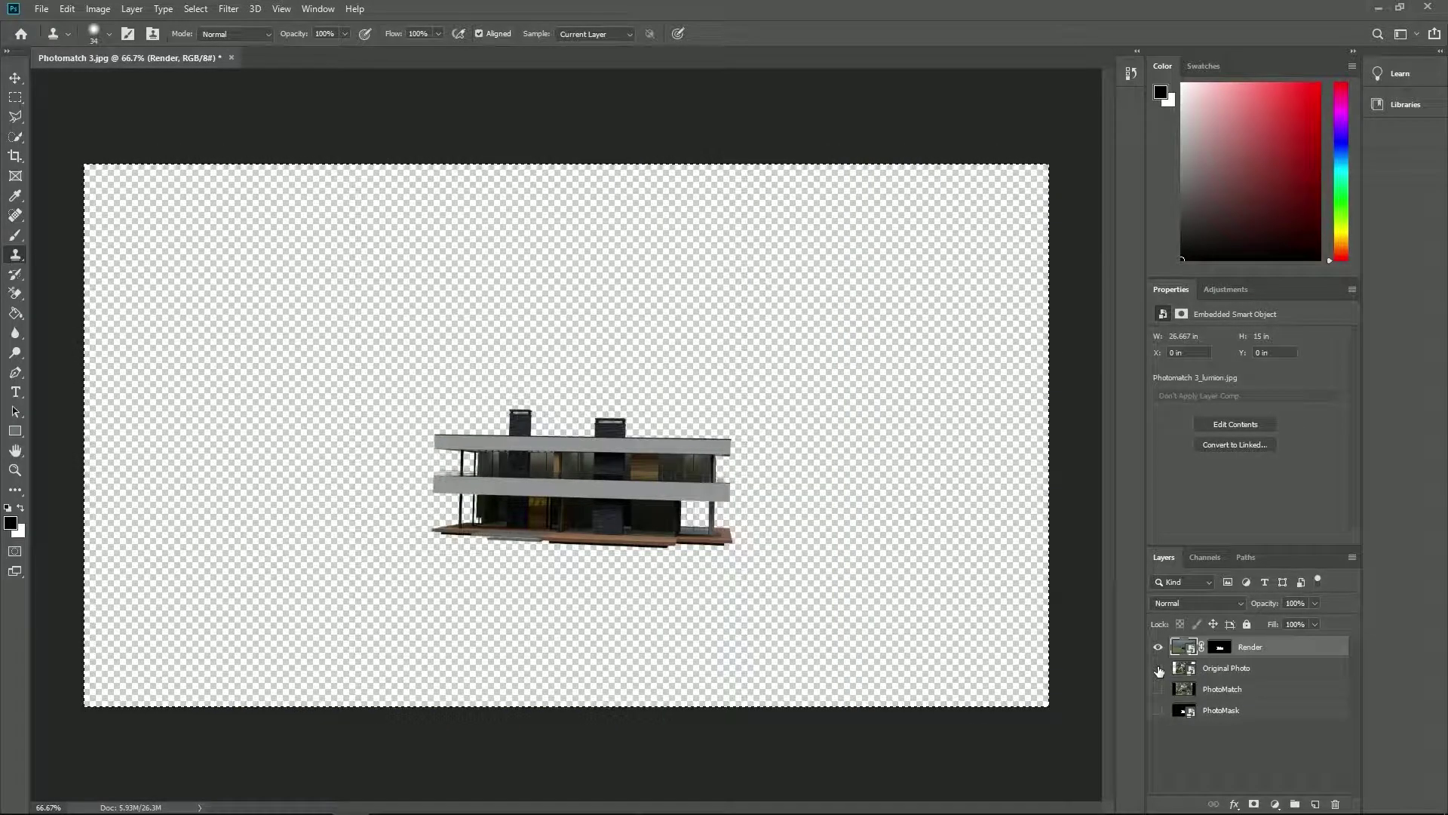
left_click(1159, 670)
left_click(1158, 647)
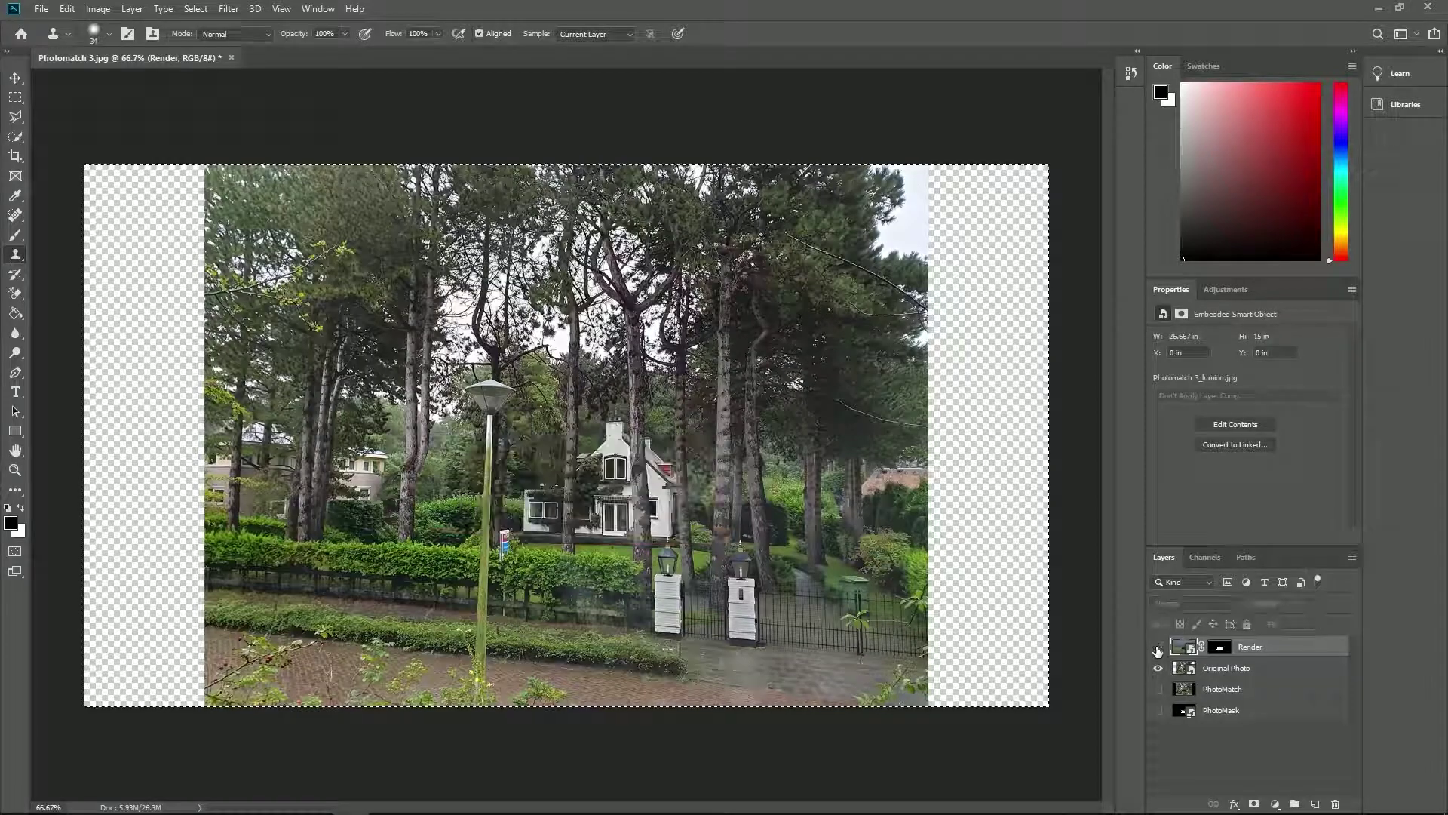
Paint black into the Render mask with a 20% hardness brush to hide the slab ends behind the tree.
left_click(1158, 648)
left_click(1220, 647)
left_click(15, 236)
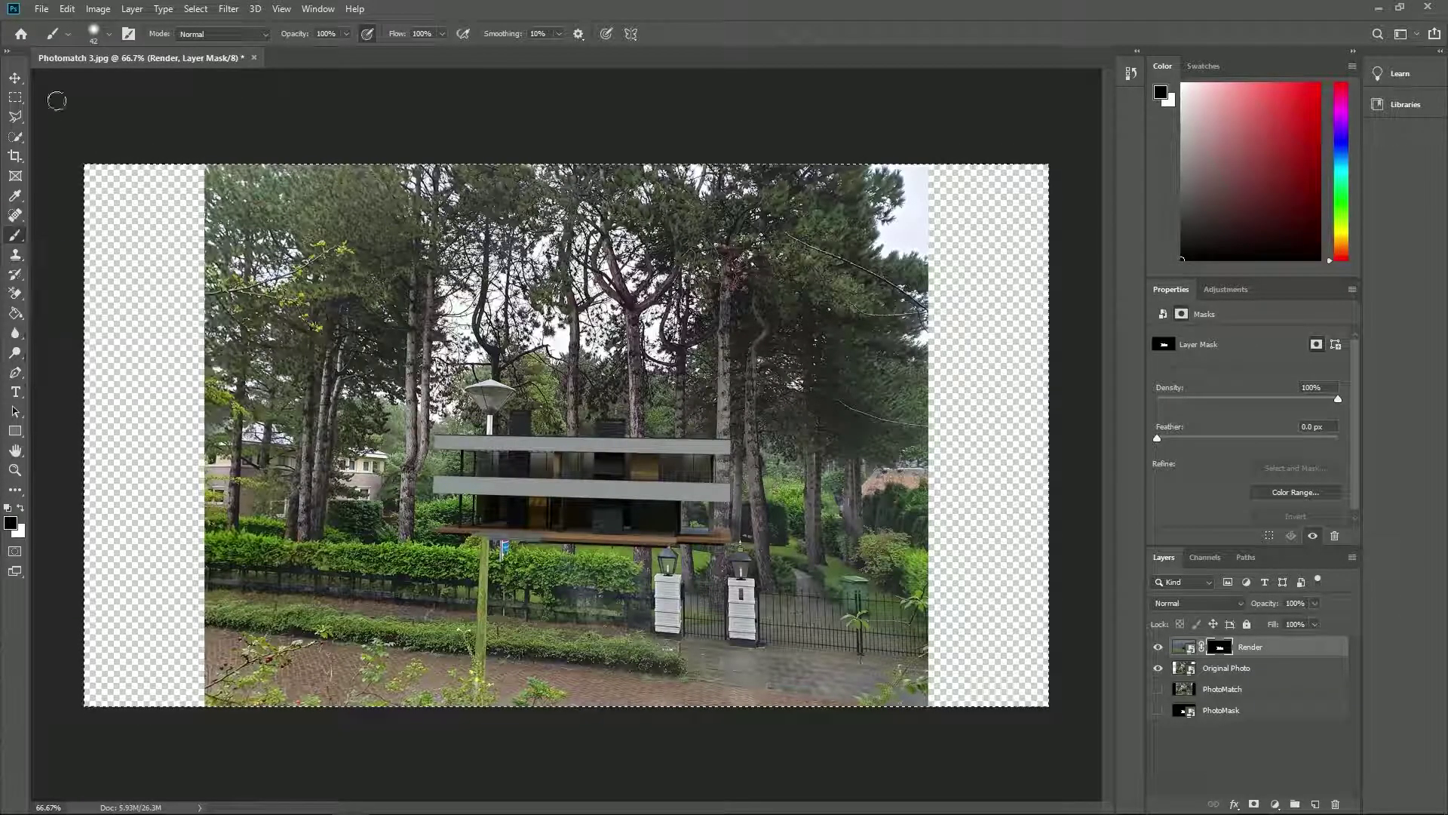
left_click(109, 35)
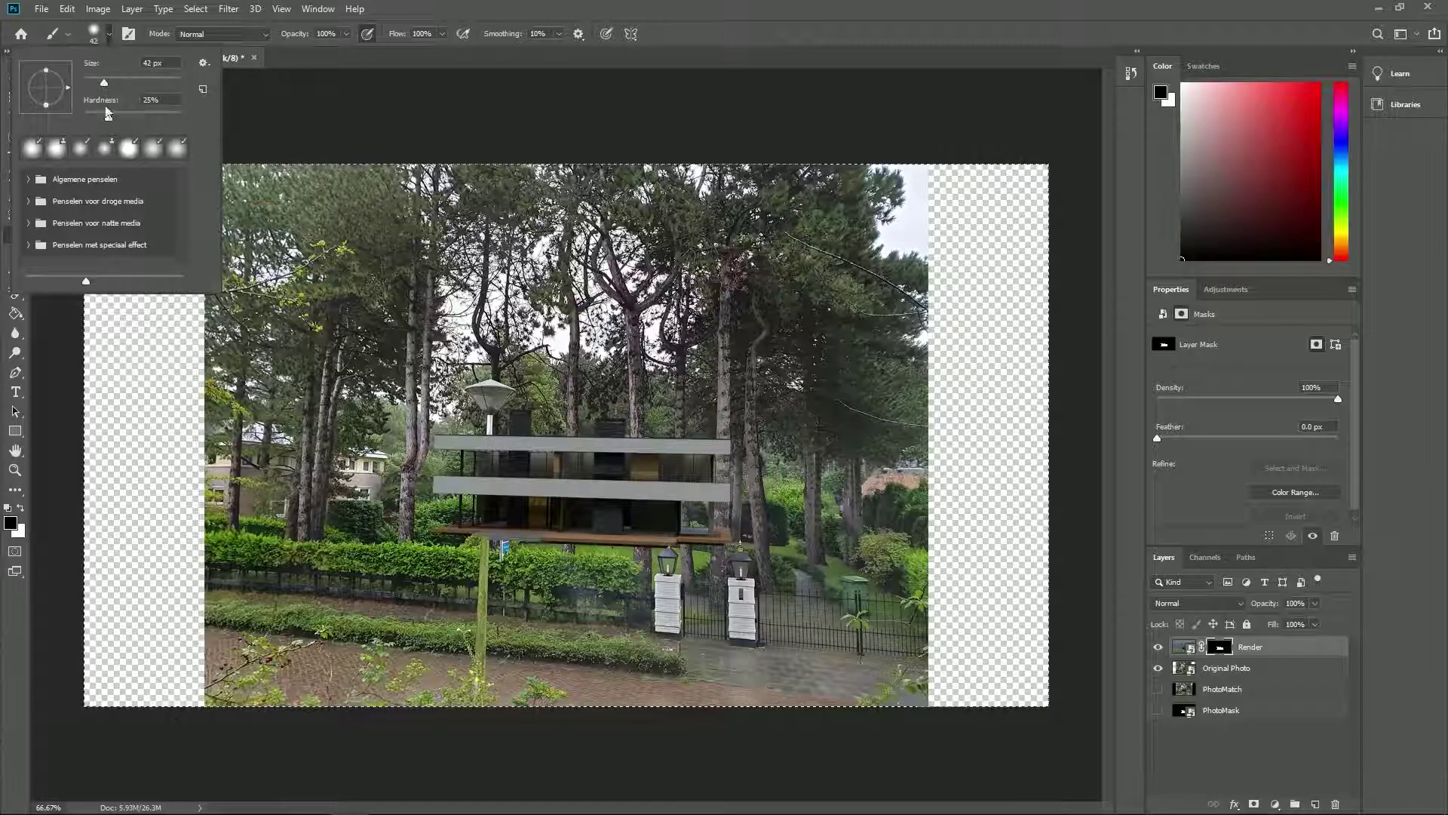
left_click_drag(108, 113, 105, 119)
left_click(96, 37)
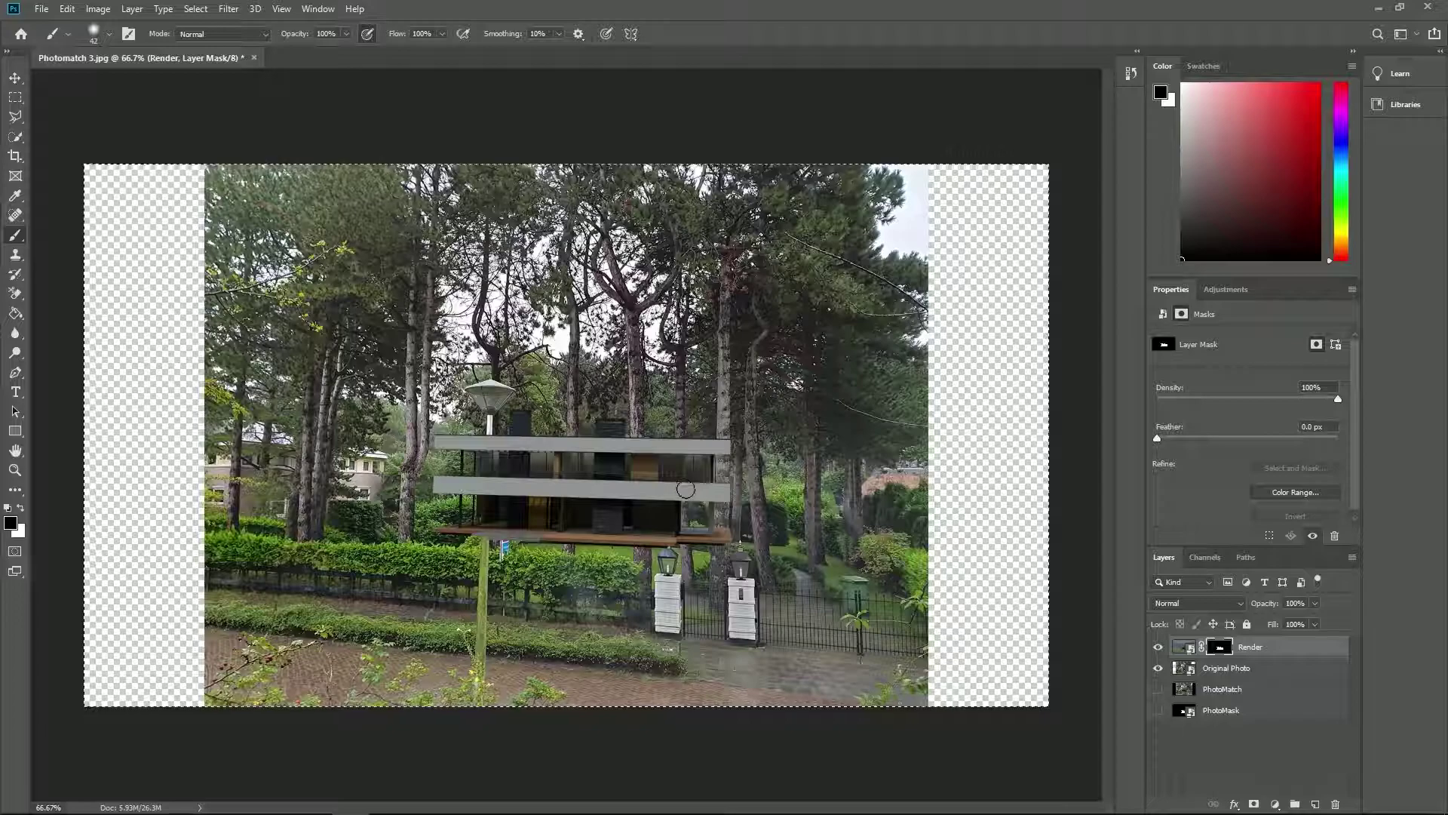
left_click_drag(713, 498, 717, 442)
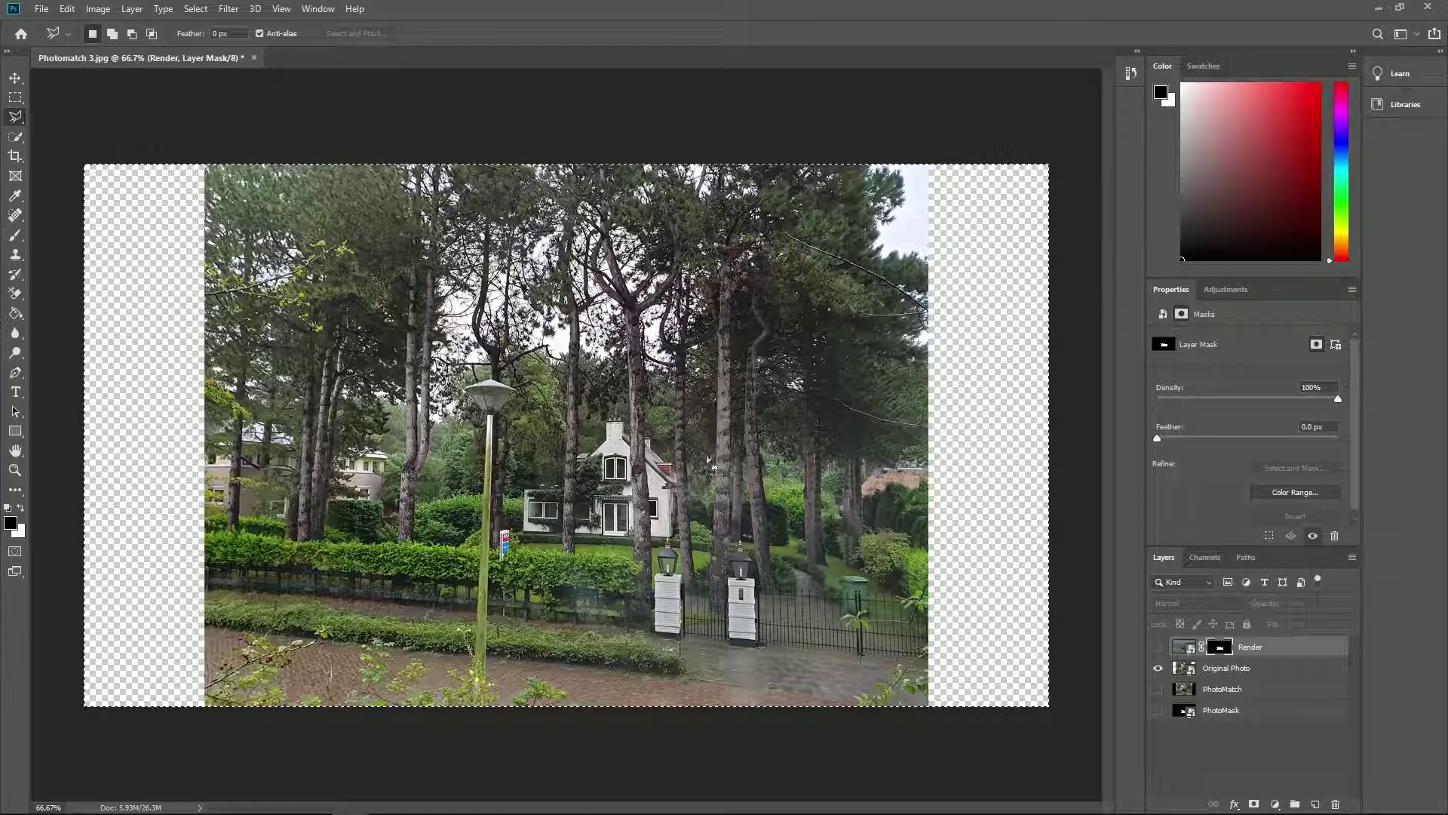
Toggle the Render layer to compare the villa with the original photo, then zoom in.
left_click(1158, 647)
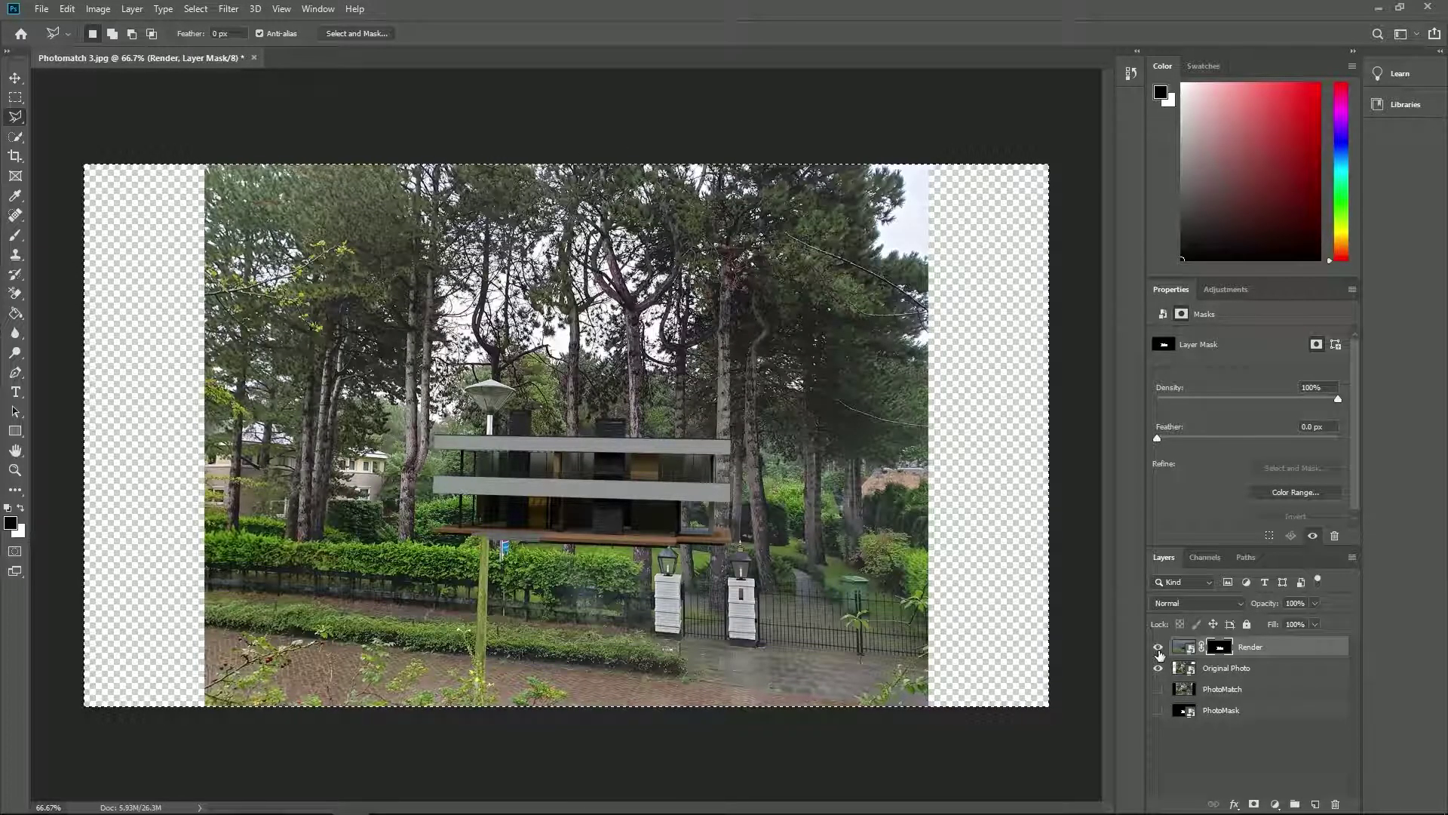
left_click(1159, 651)
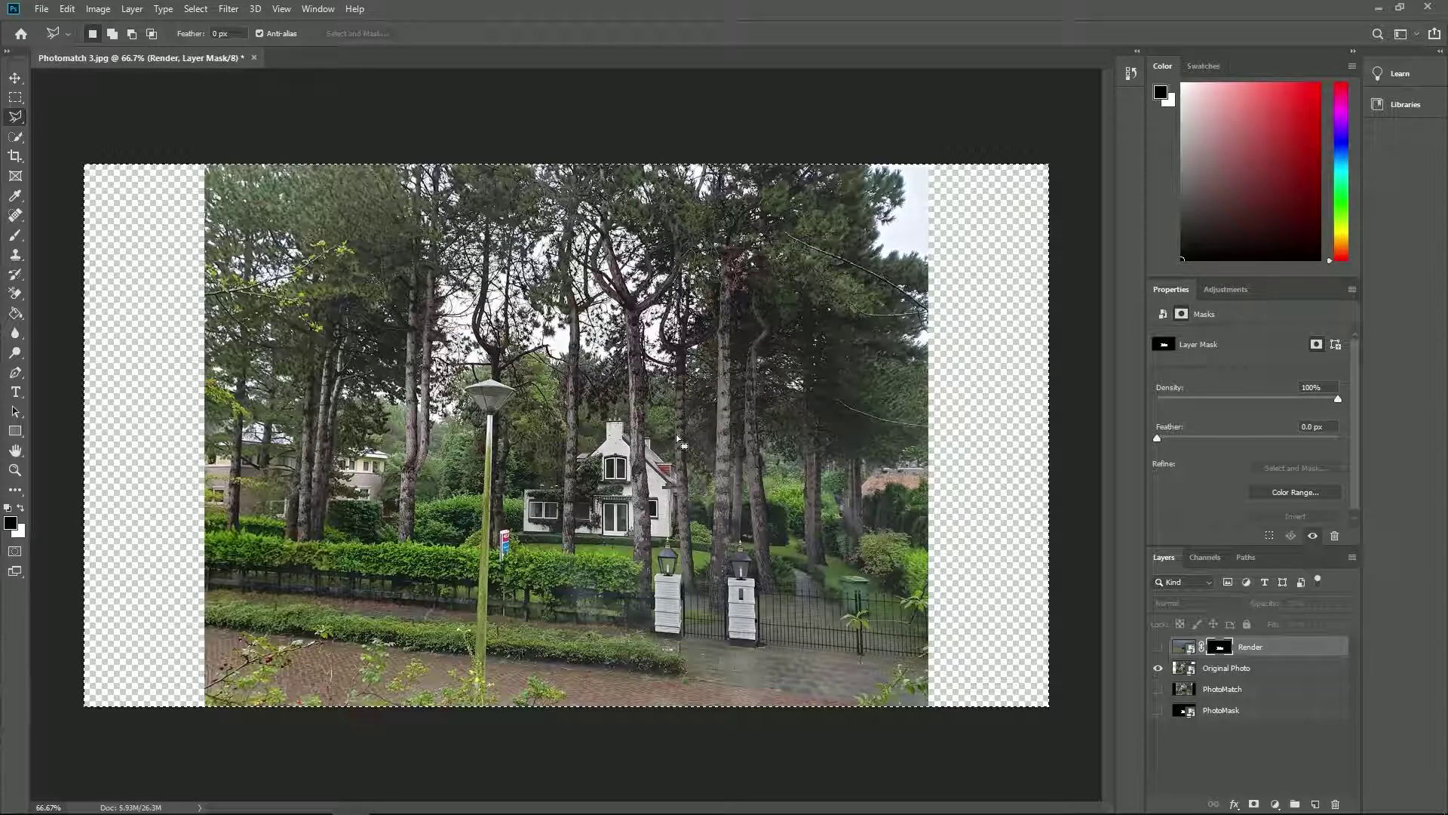
scroll(677, 437, "up", 5)
scroll(682, 444, "up", 2)
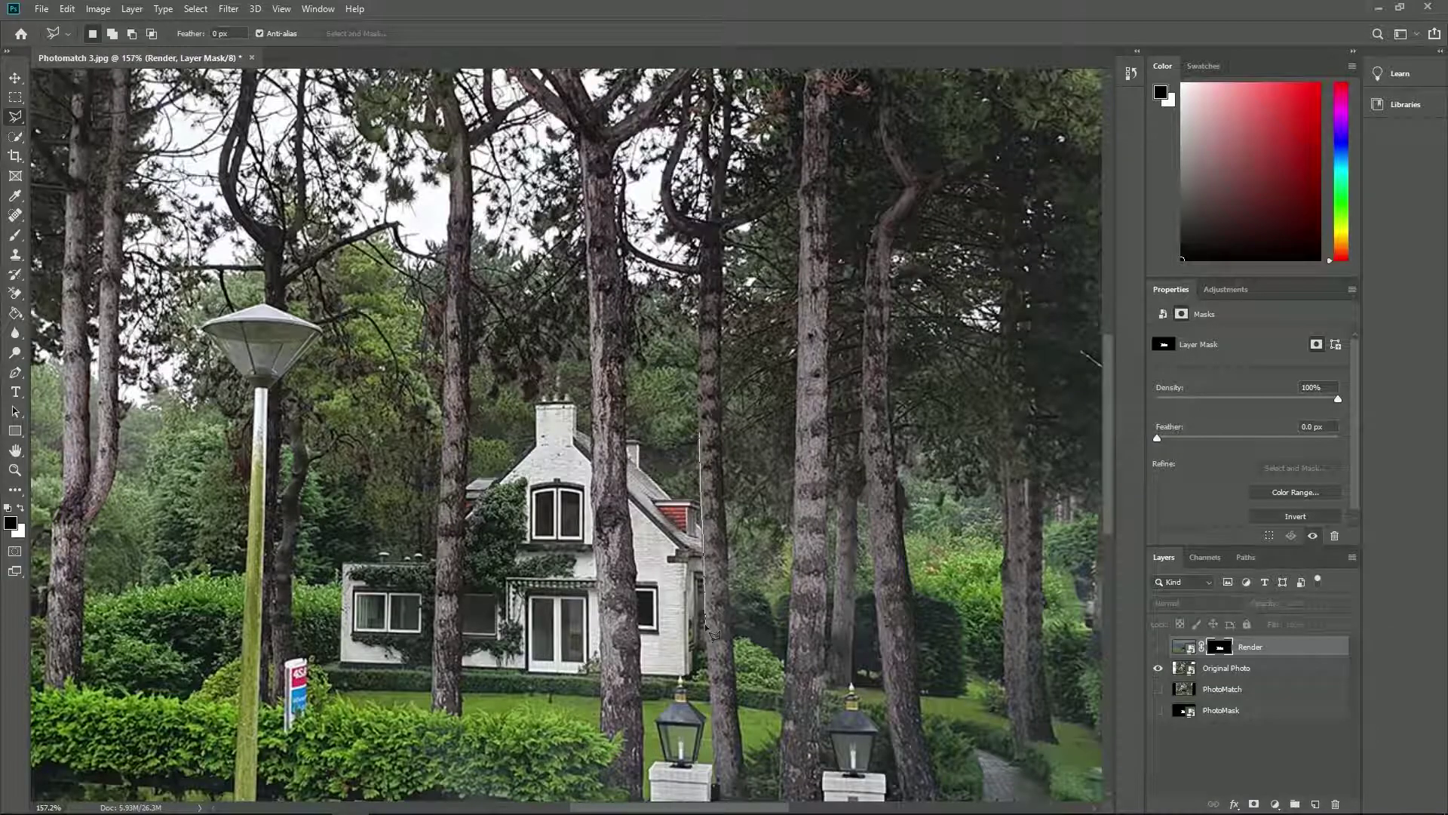
Outline the tree trunk right of the white cottage with the Polygonal Lasso.
left_click(709, 700)
left_click(737, 702)
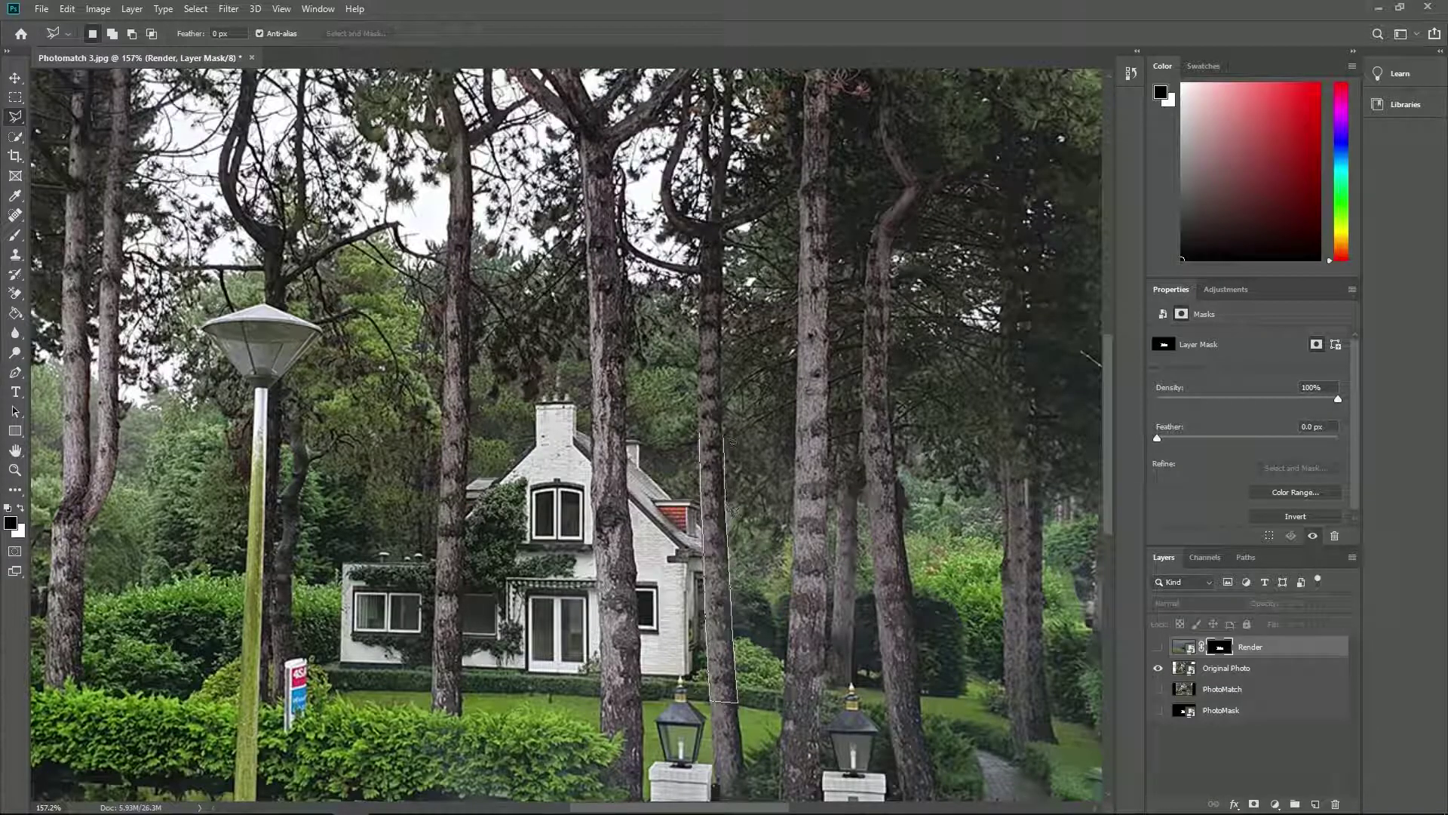
left_click(724, 434)
left_click(700, 432)
left_click(15, 313)
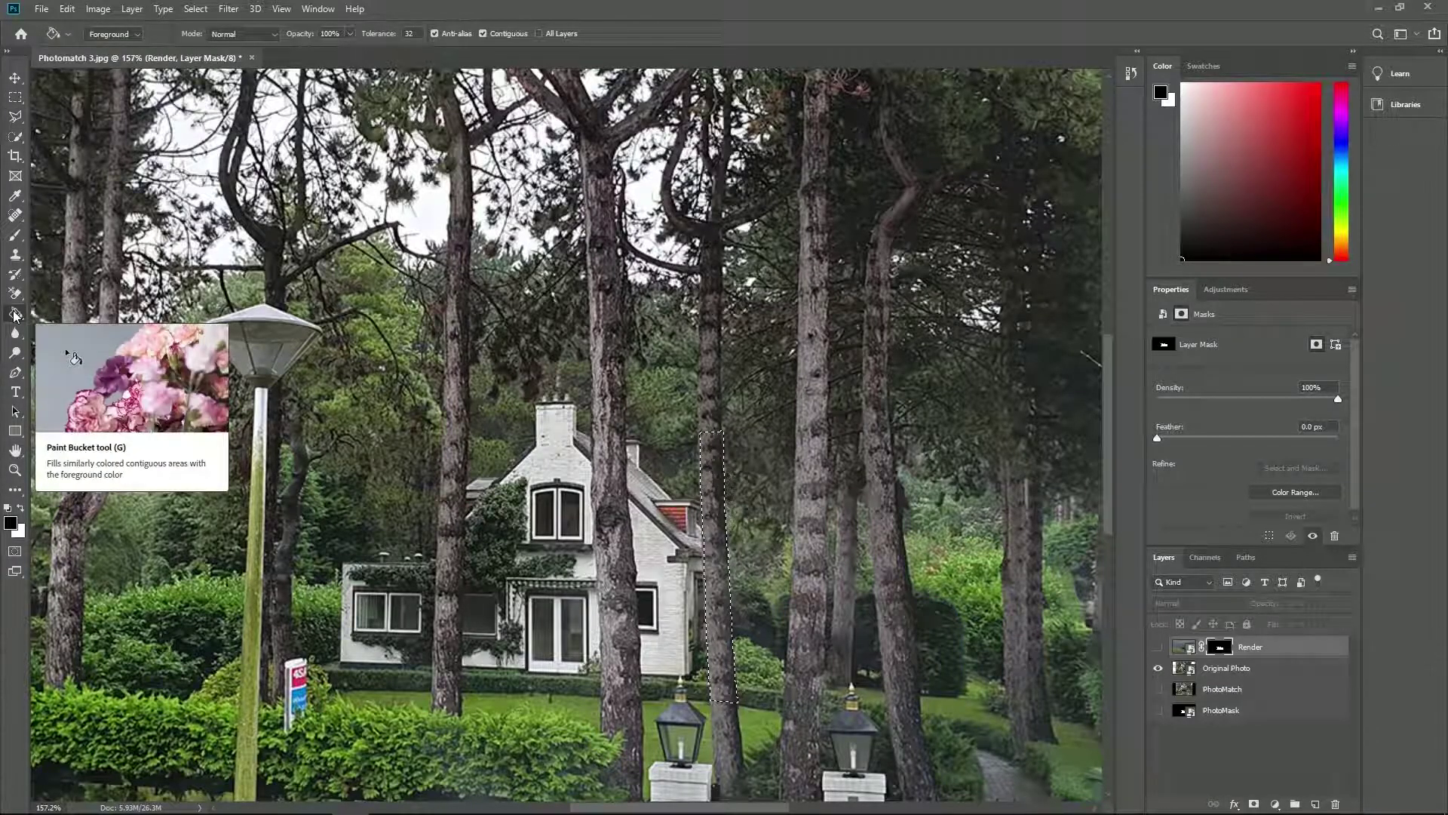
Fill the trunk selections in the Render mask so two tree trunks stand in front of the villa.
left_click(1158, 646)
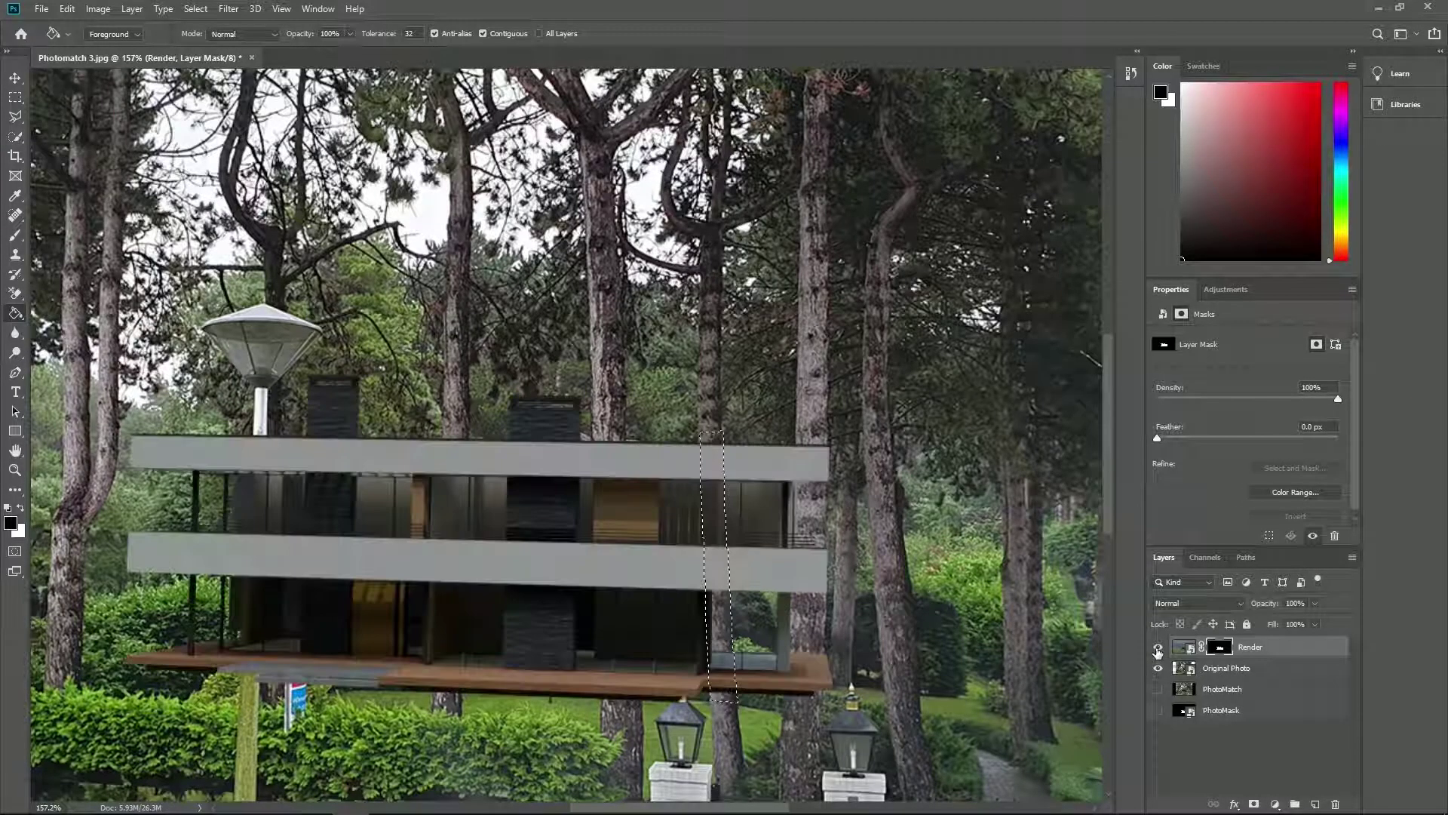
left_click(712, 539)
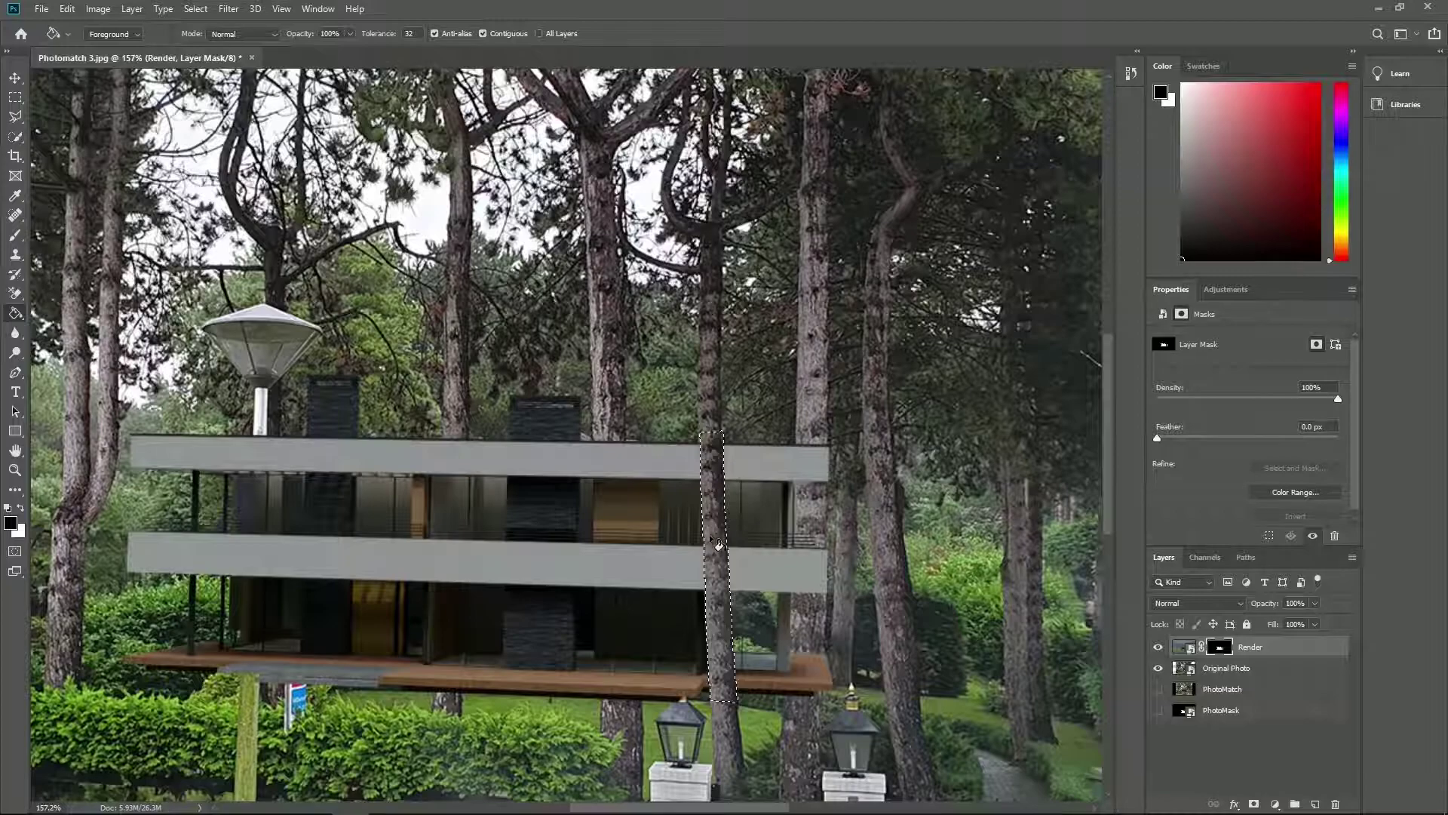
left_click(1158, 648)
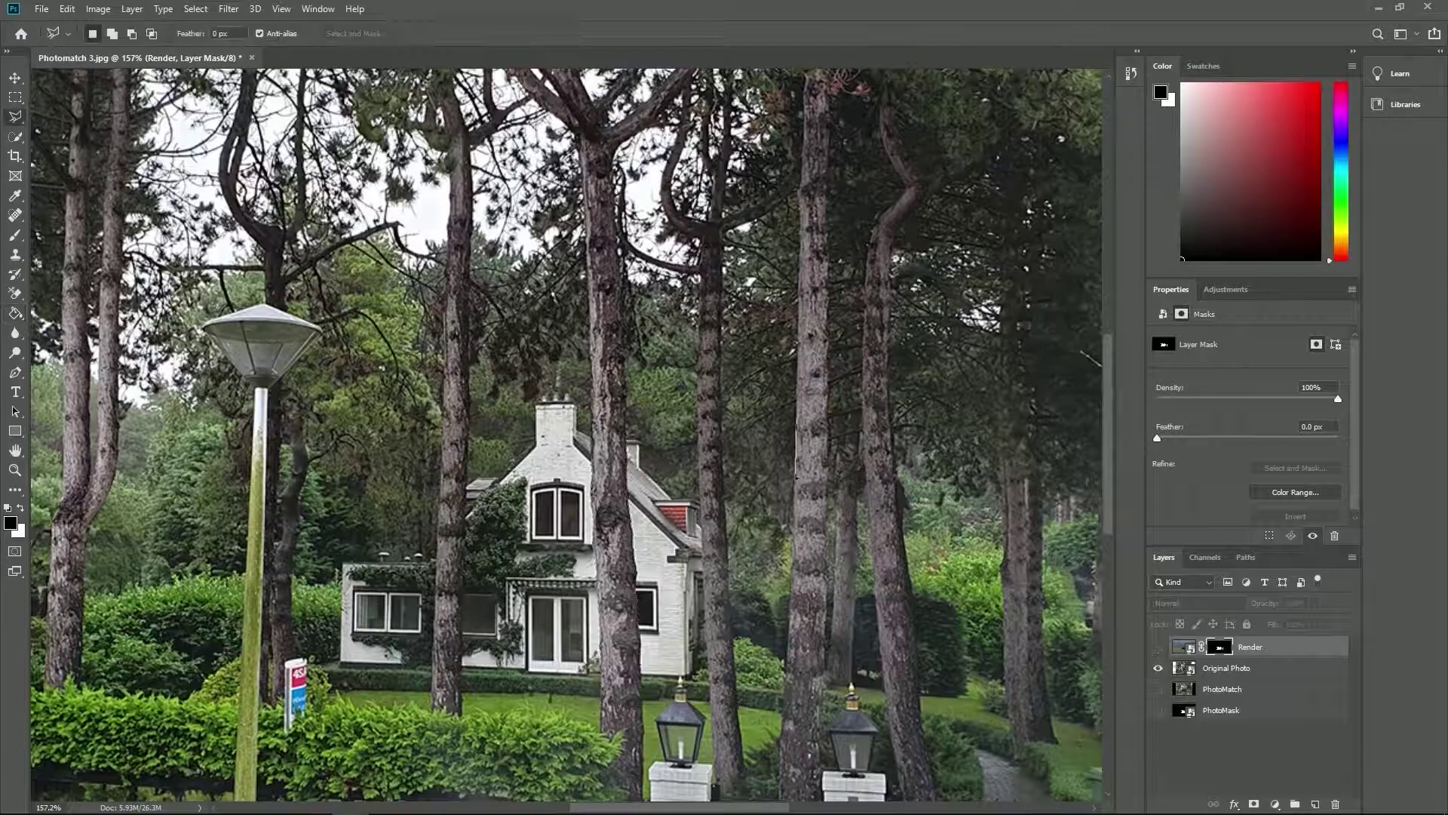
left_click(1158, 647)
left_click(1158, 647)
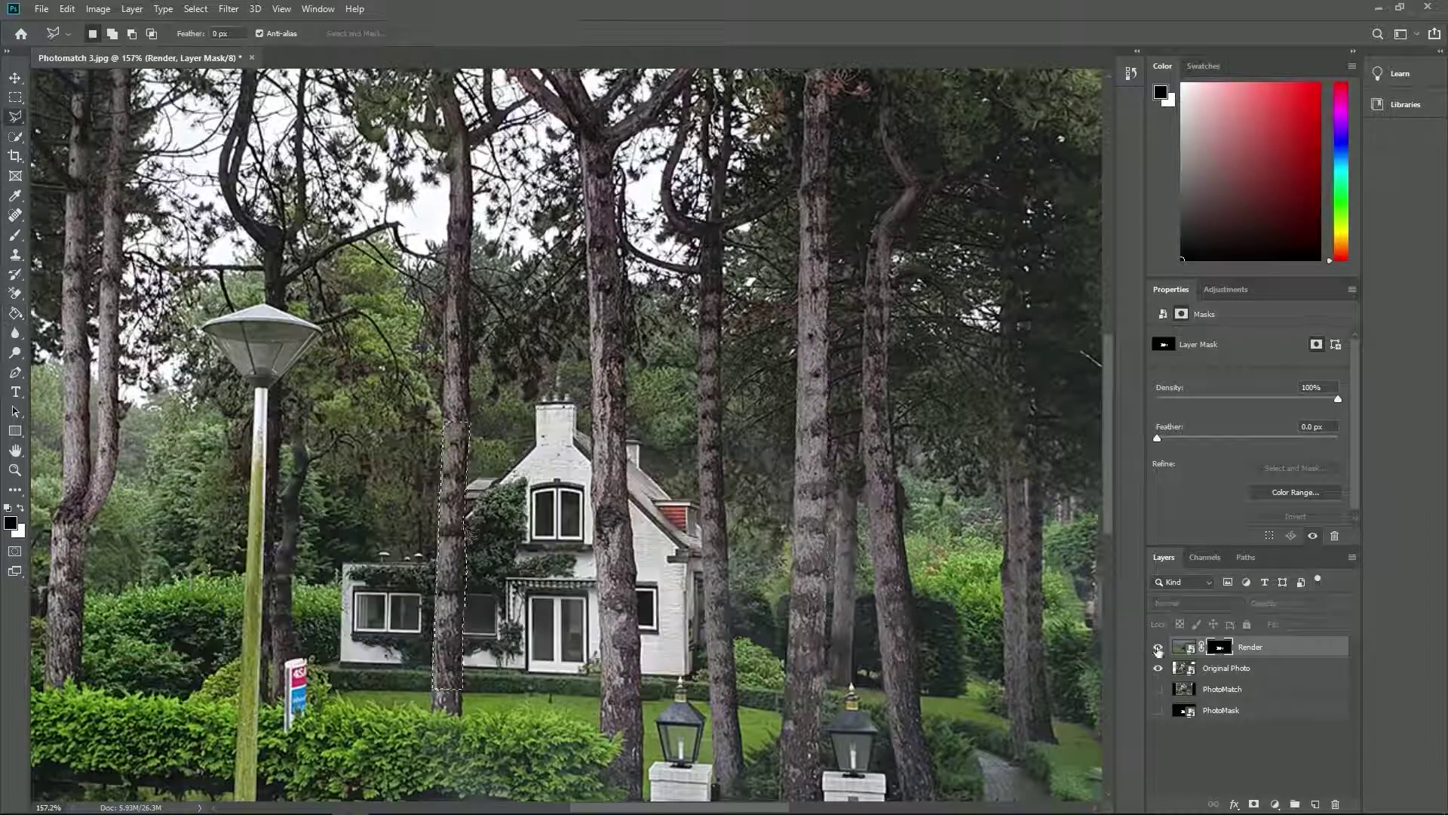
left_click(1158, 647)
left_click(1158, 647)
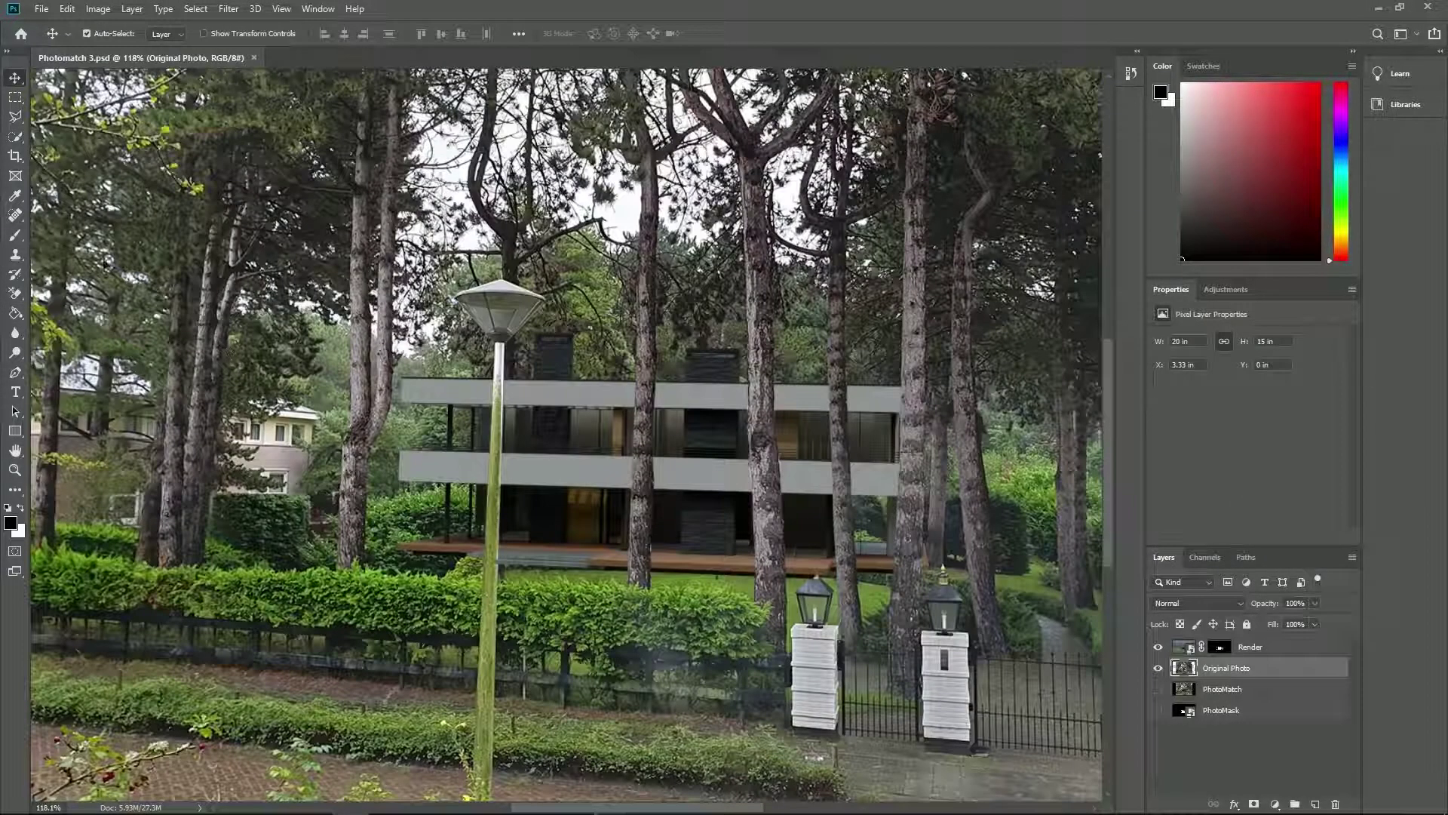
Paint black in the Render mask along the grey terrace, then with a size 23 brush along the brown strip.
left_click(15, 237)
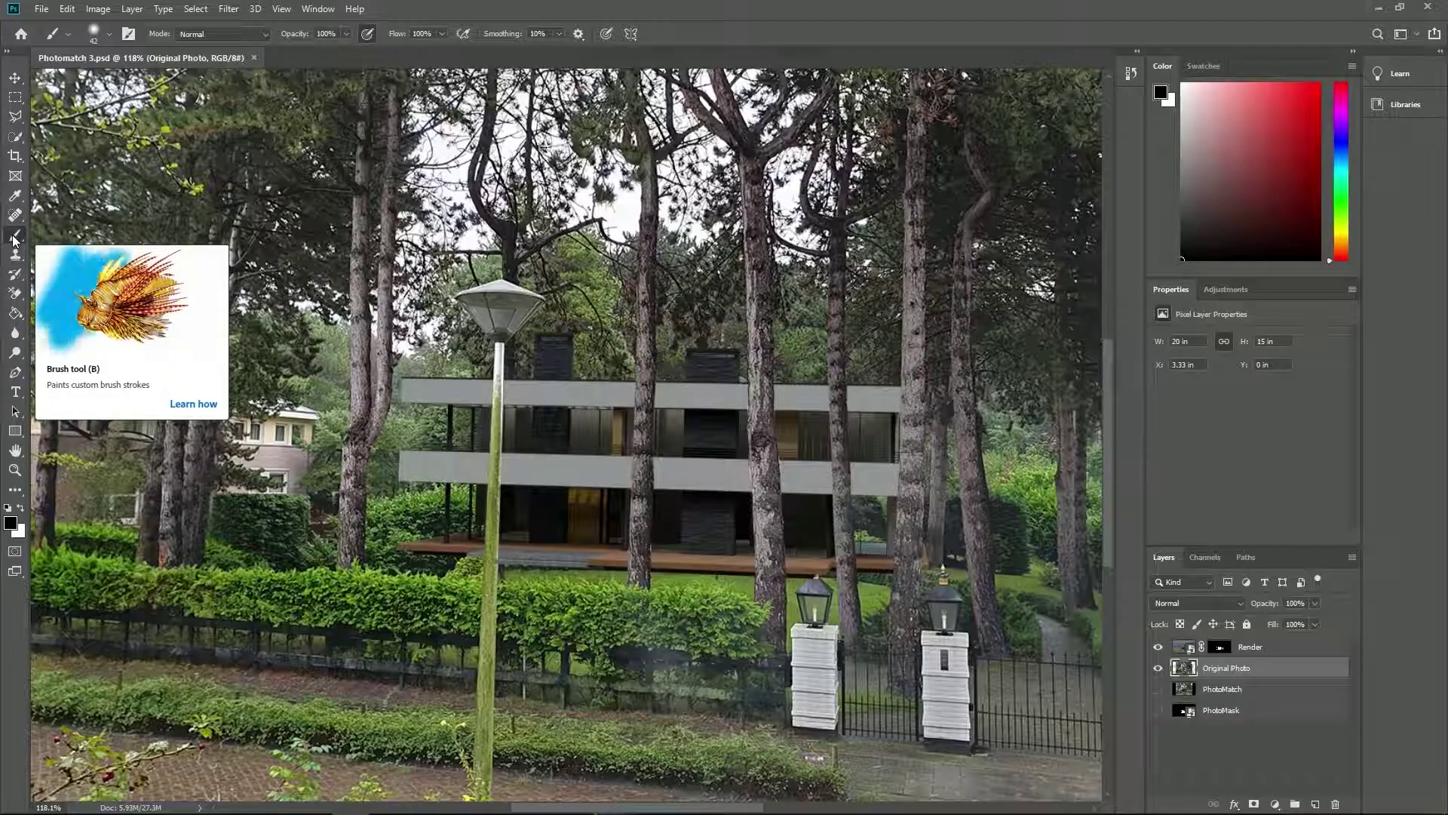
left_click(1220, 647)
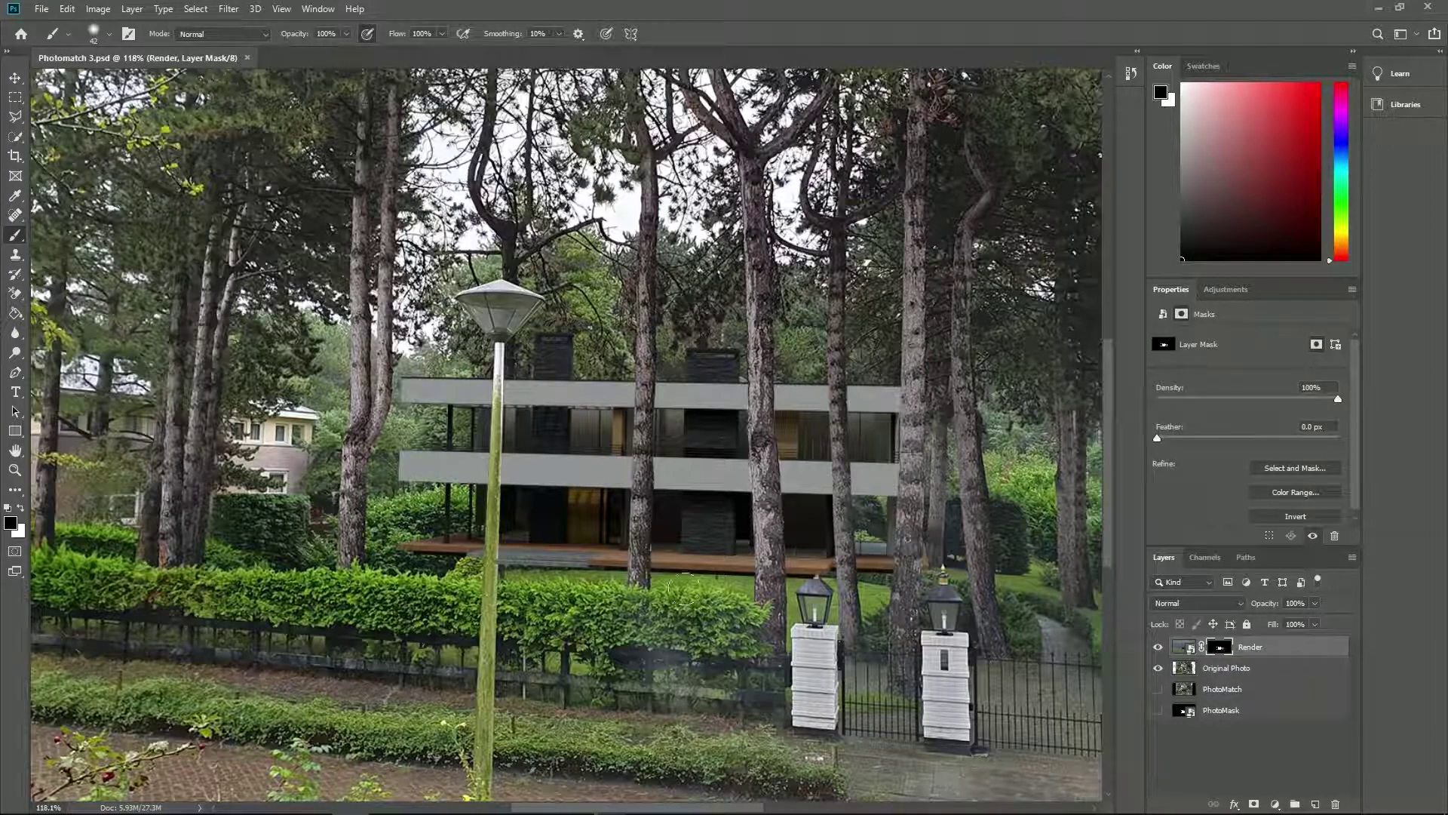
mouse_move(596, 568)
left_mouse_down()
mouse_move(469, 571)
mouse_move(413, 547)
mouse_move(453, 566)
left_mouse_up()
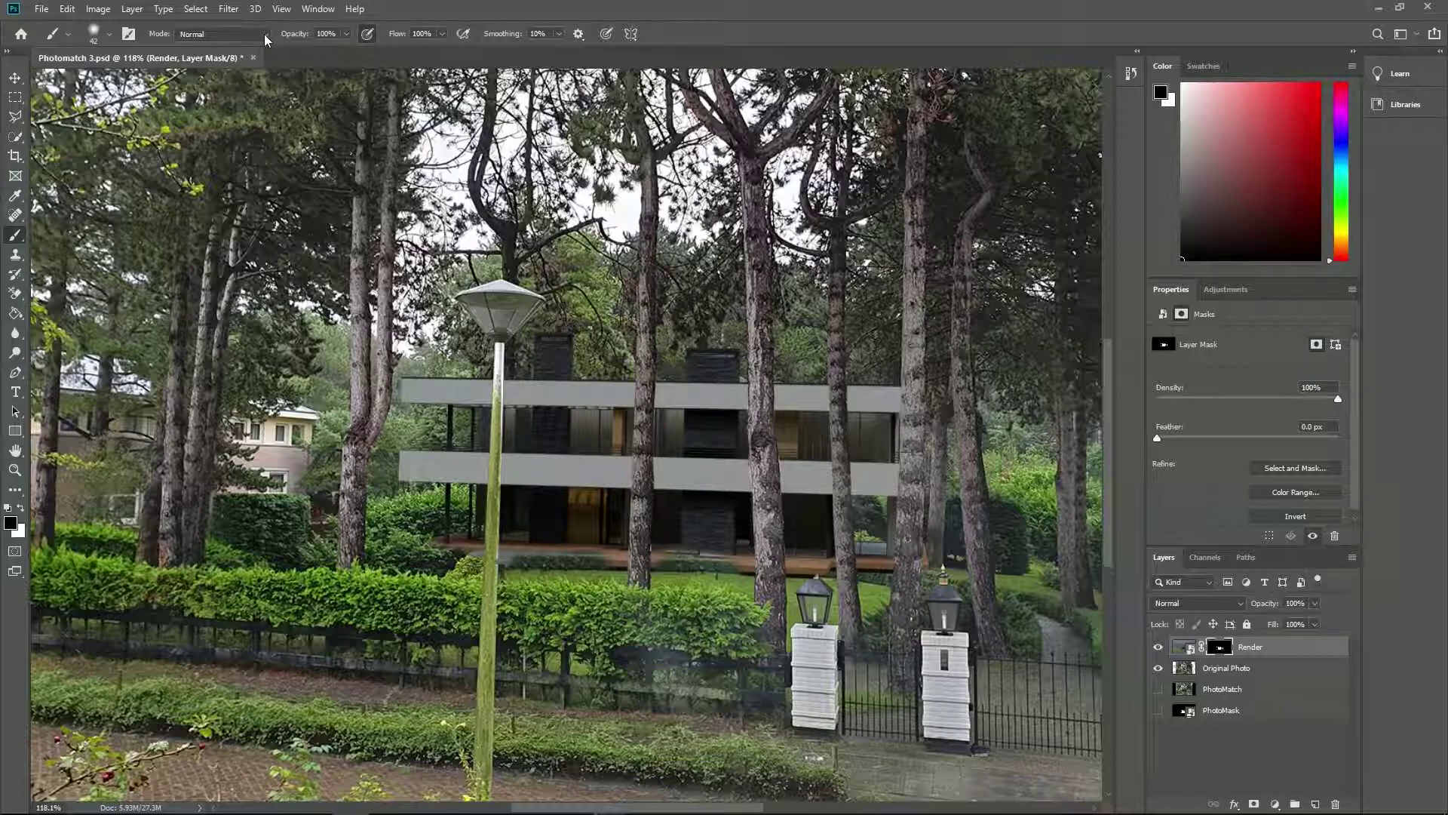
left_click(109, 34)
left_click_drag(96, 78, 92, 78)
left_click(881, 573)
mouse_move(881, 574)
left_mouse_down()
mouse_move(758, 582)
mouse_move(615, 568)
left_mouse_up()
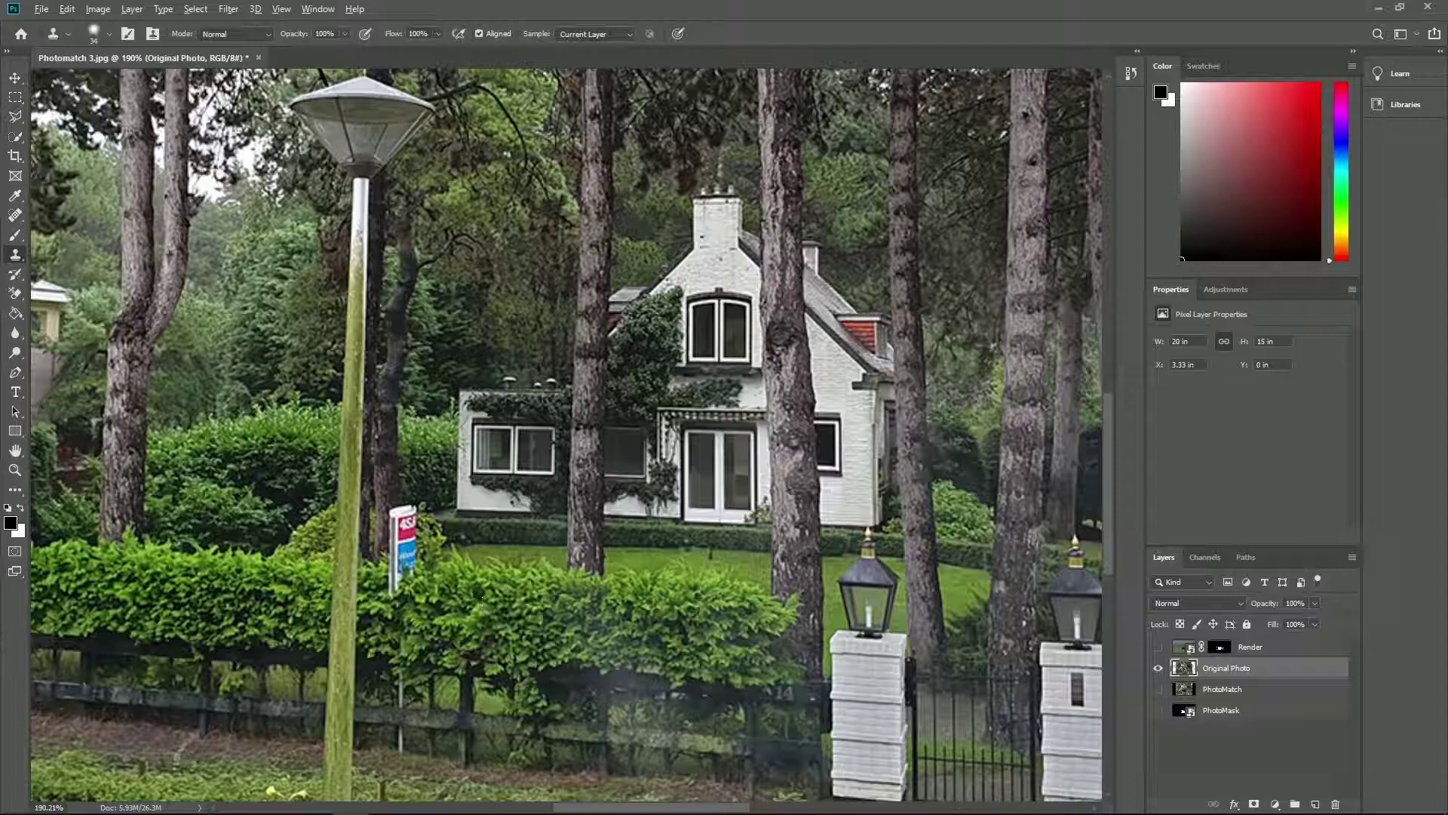
Clone-stamp hedge over the red and blue sign, then draw a rectangular marquee around the sign.
left_click(502, 583, "alt")
mouse_move(415, 580)
left_mouse_down()
mouse_move(401, 596)
mouse_move(403, 502)
mouse_move(411, 491)
mouse_move(434, 513)
left_mouse_up()
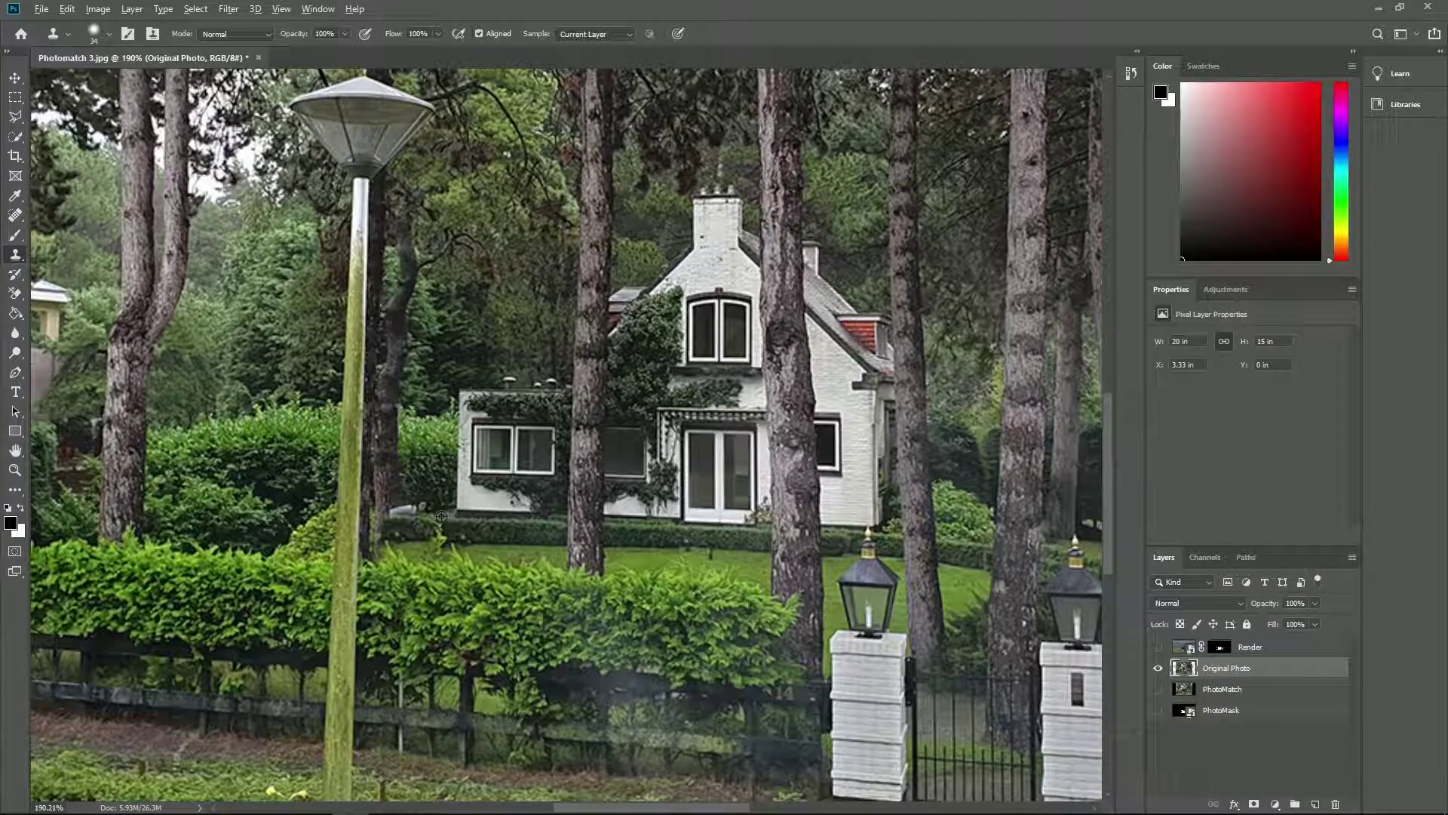
left_click_drag(464, 504, 544, 567)
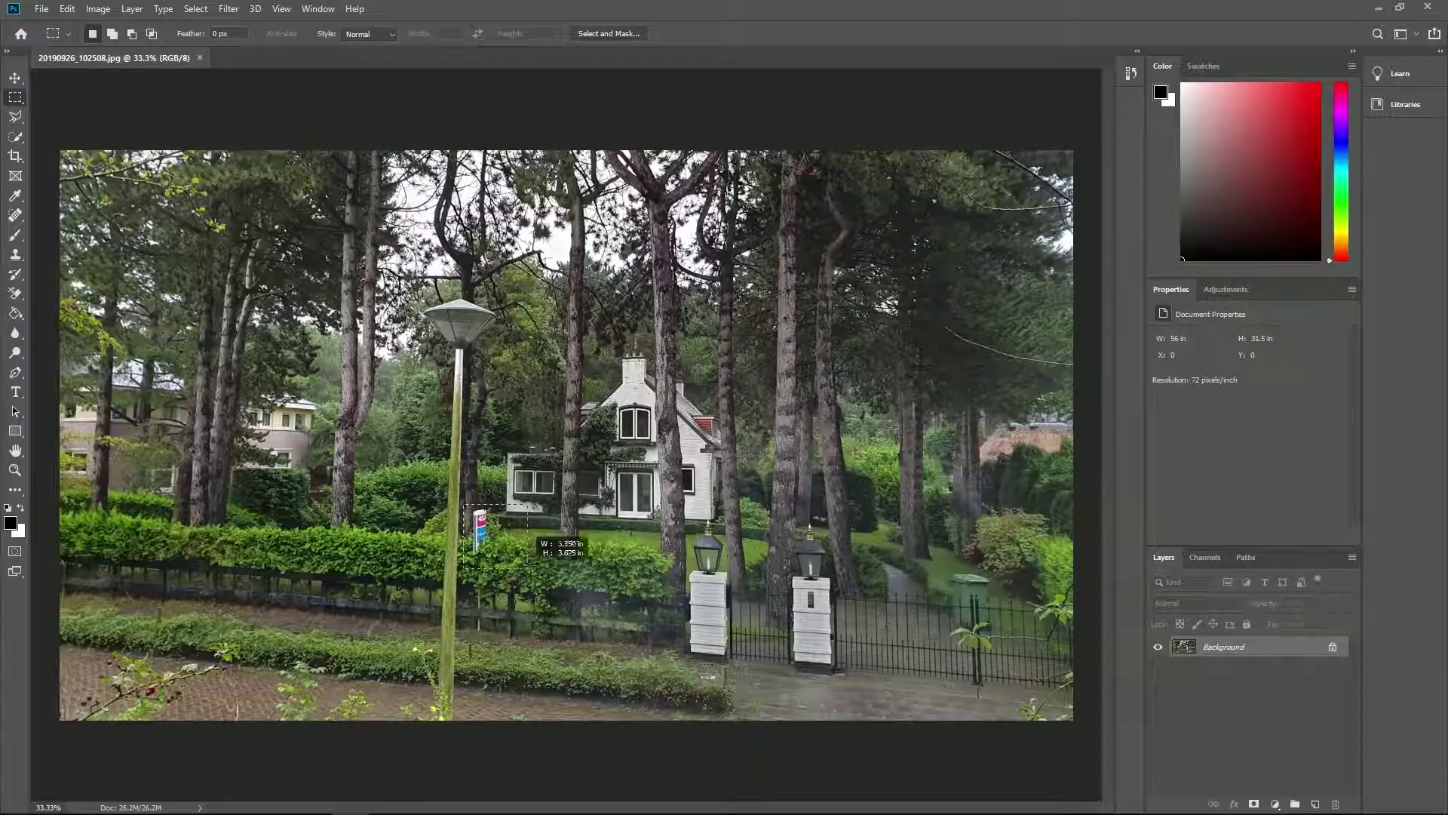
Run Edit > Fill with Content-Aware on the selected sign area and confirm it.
left_click(68, 9)
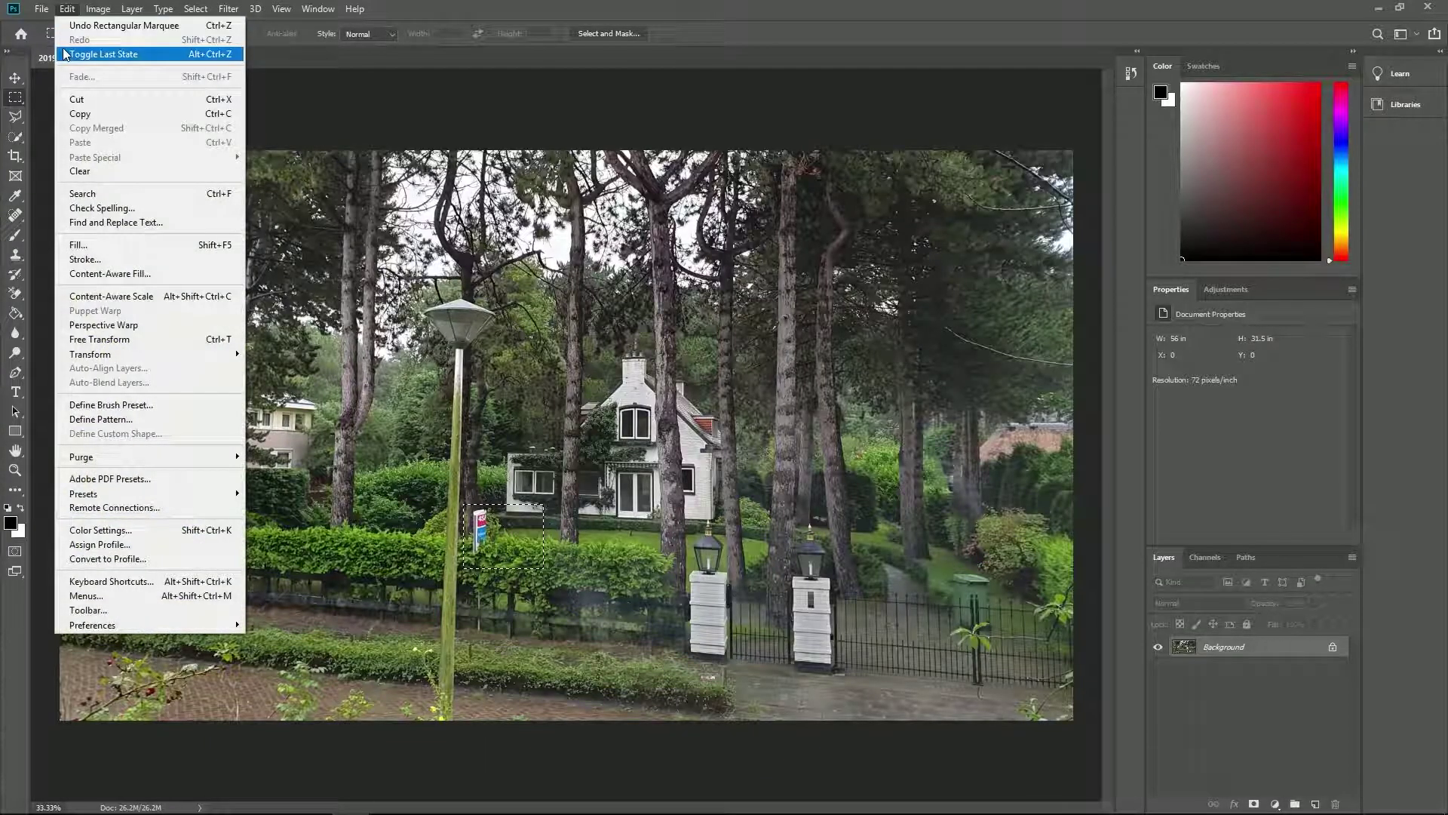
left_click(79, 245)
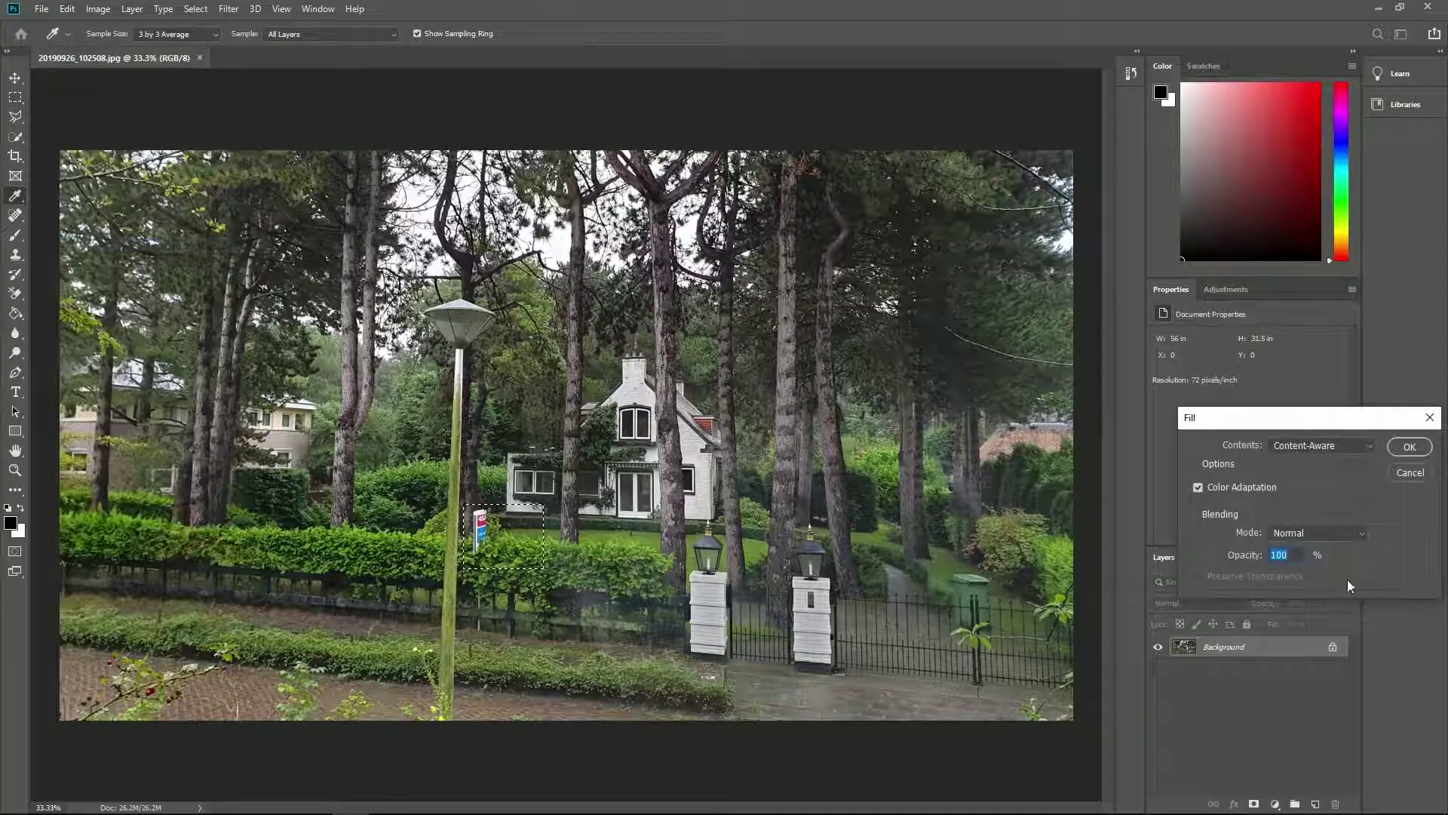
left_click(1409, 448)
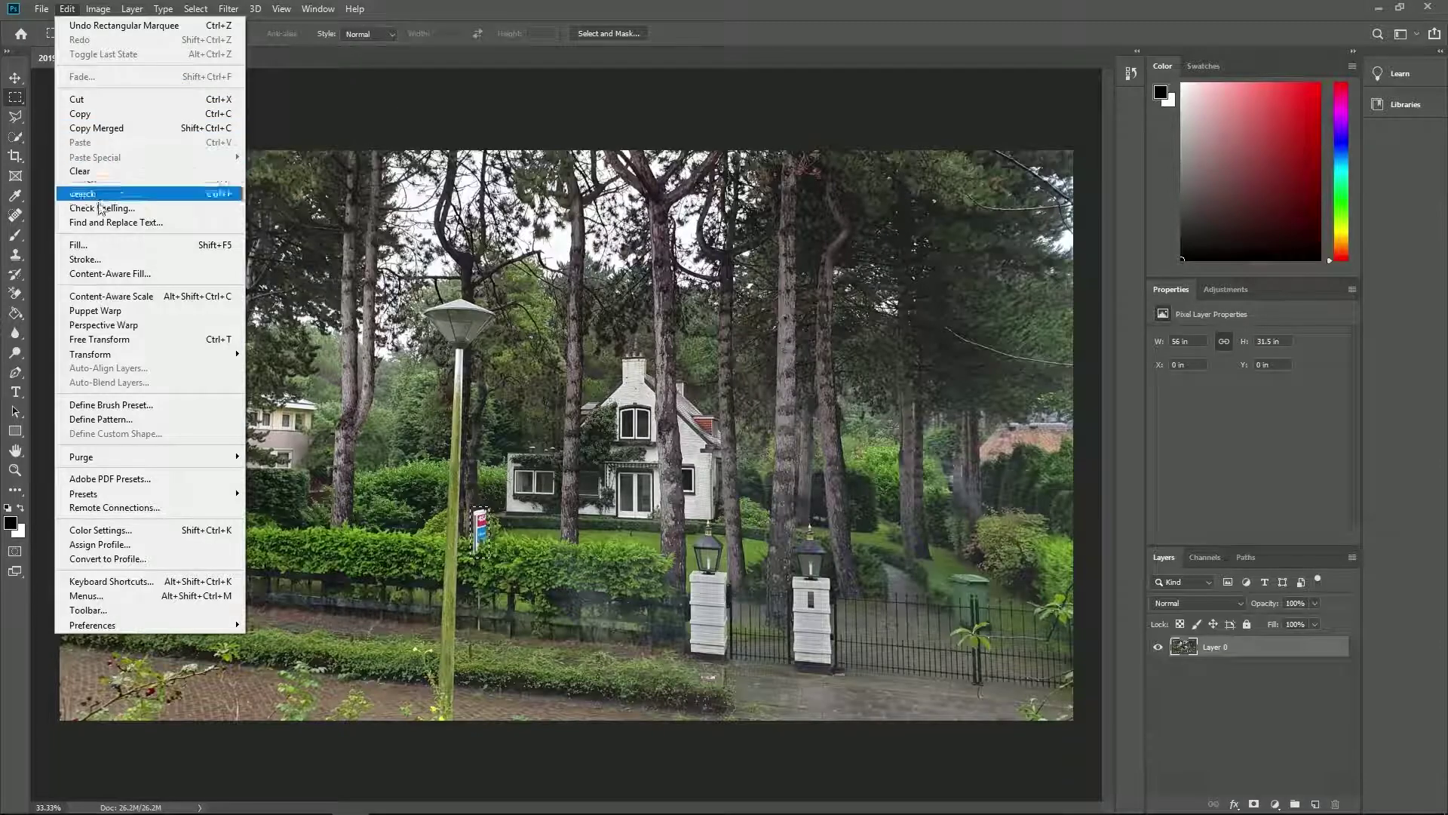
Run Content-Aware Fill excluding the cottage window and lamppost from sampling, output to a new layer.
left_click(117, 275)
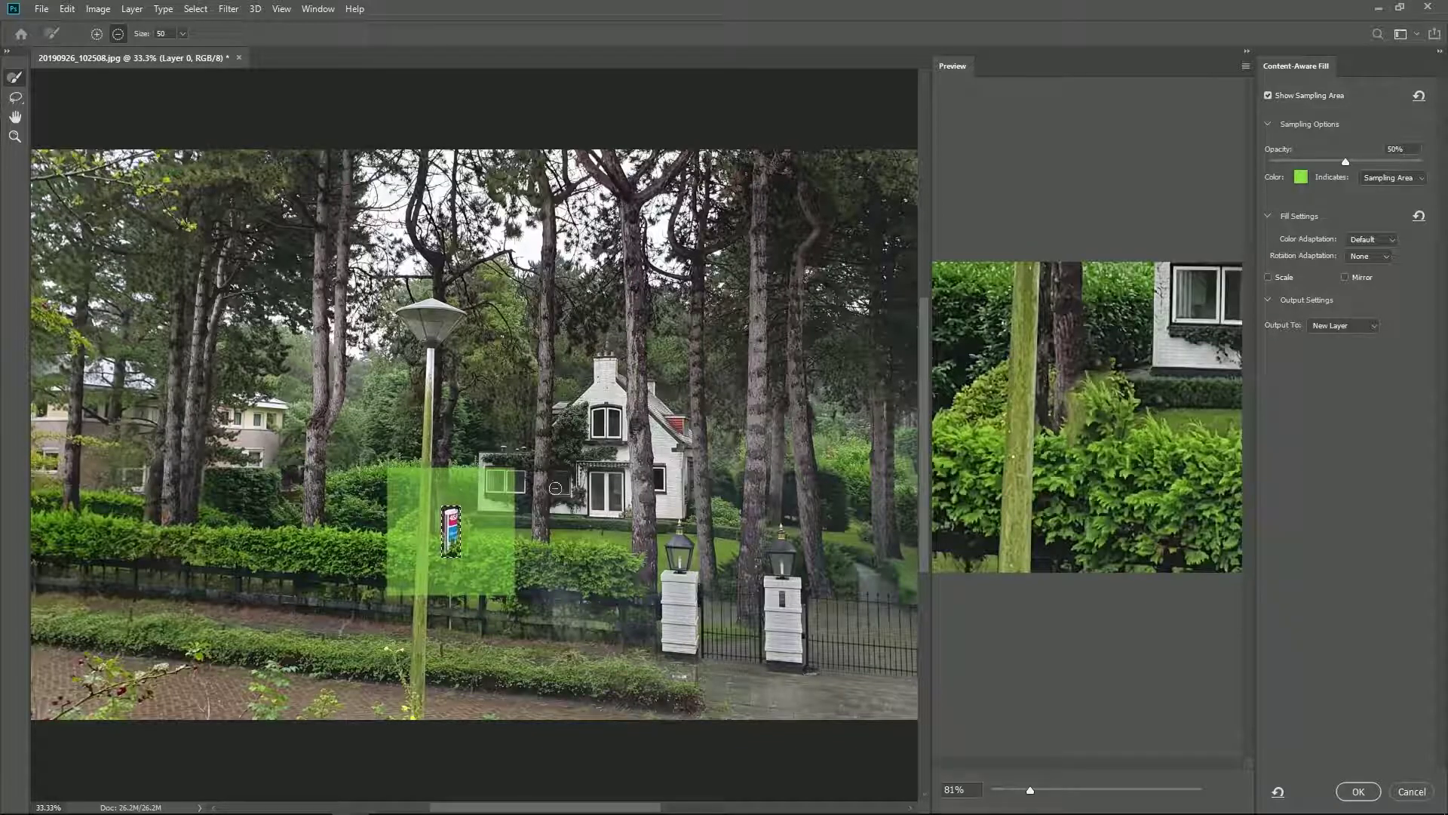
left_click_drag(488, 475, 512, 497)
mouse_move(426, 463)
left_mouse_down()
mouse_move(421, 579)
mouse_move(420, 475)
left_mouse_up()
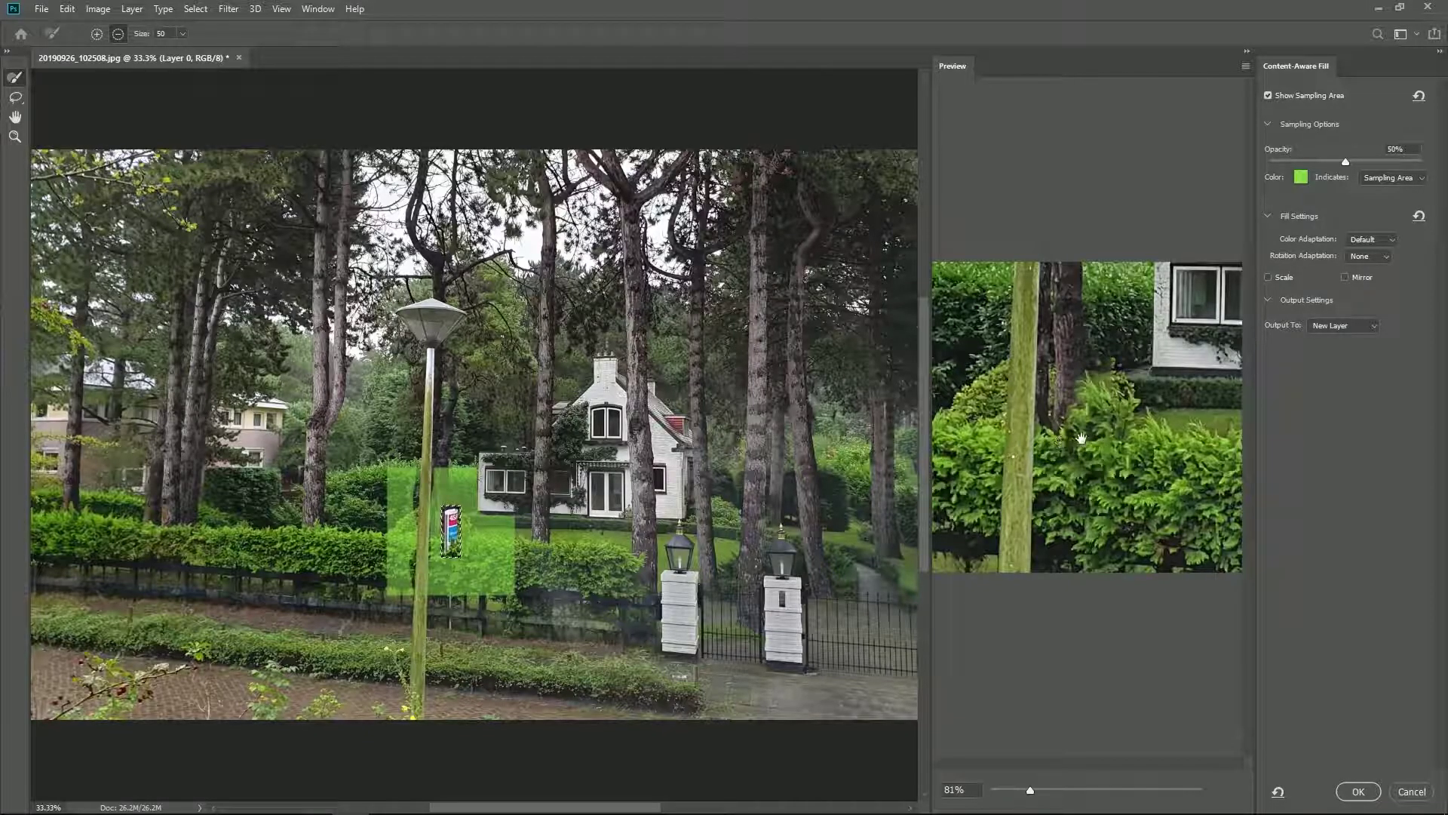
left_click(1358, 791)
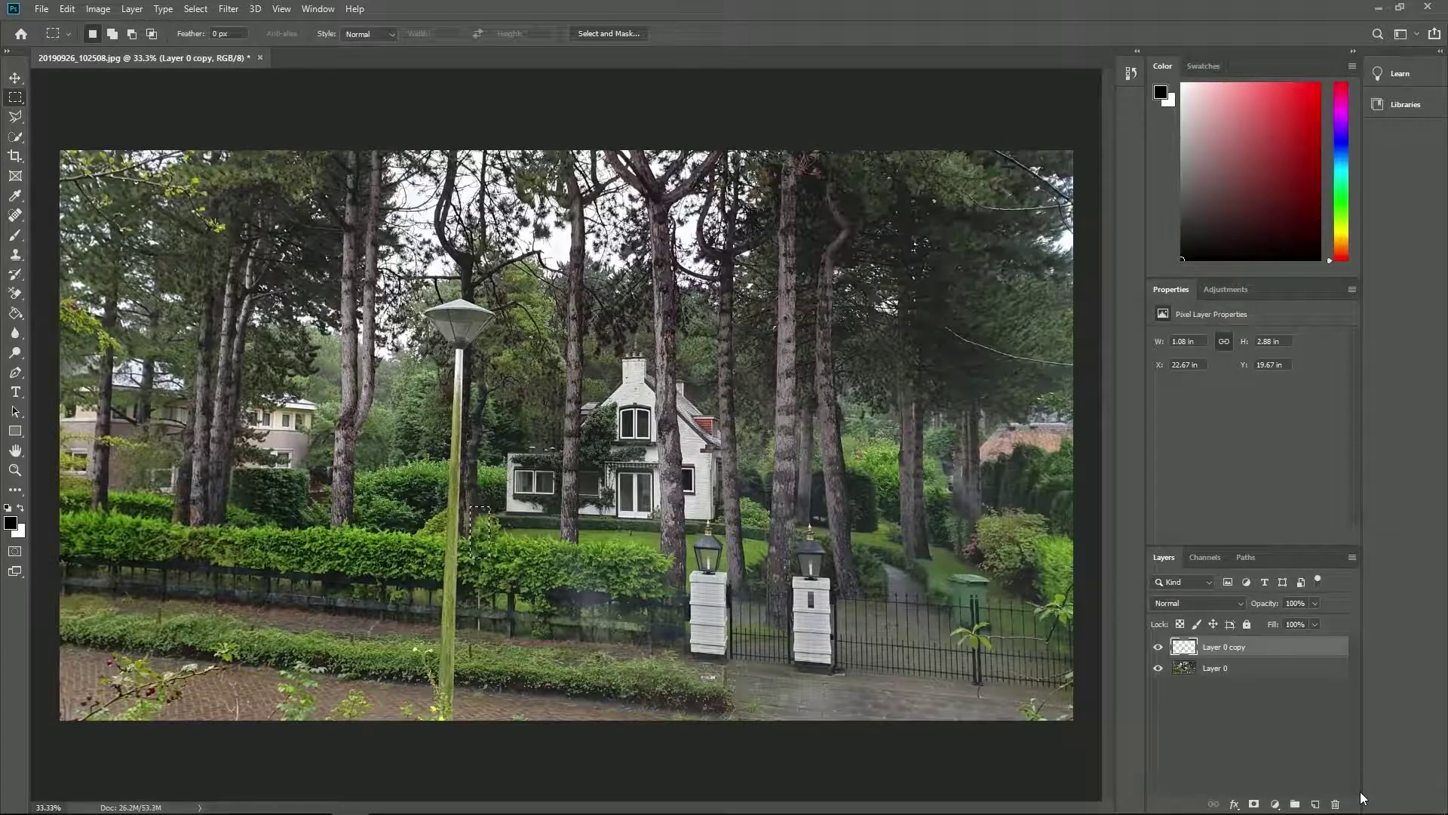